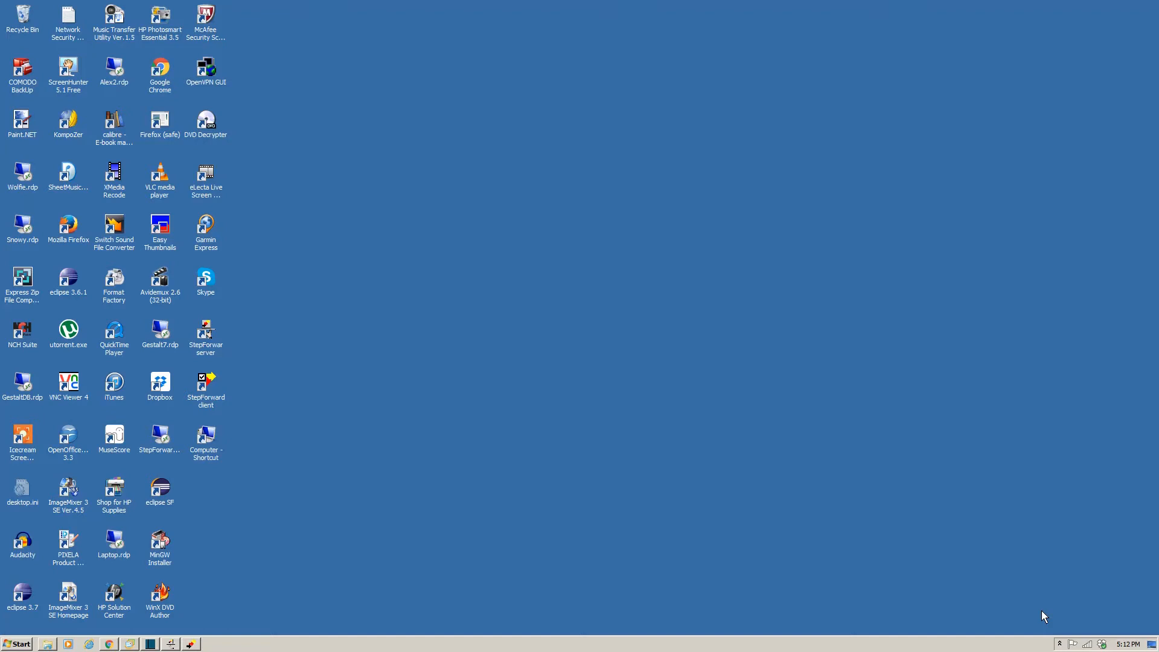
# - Open Print Templates in the Report Builder group of the Application Launchpad
pyautogui.click(191, 644)
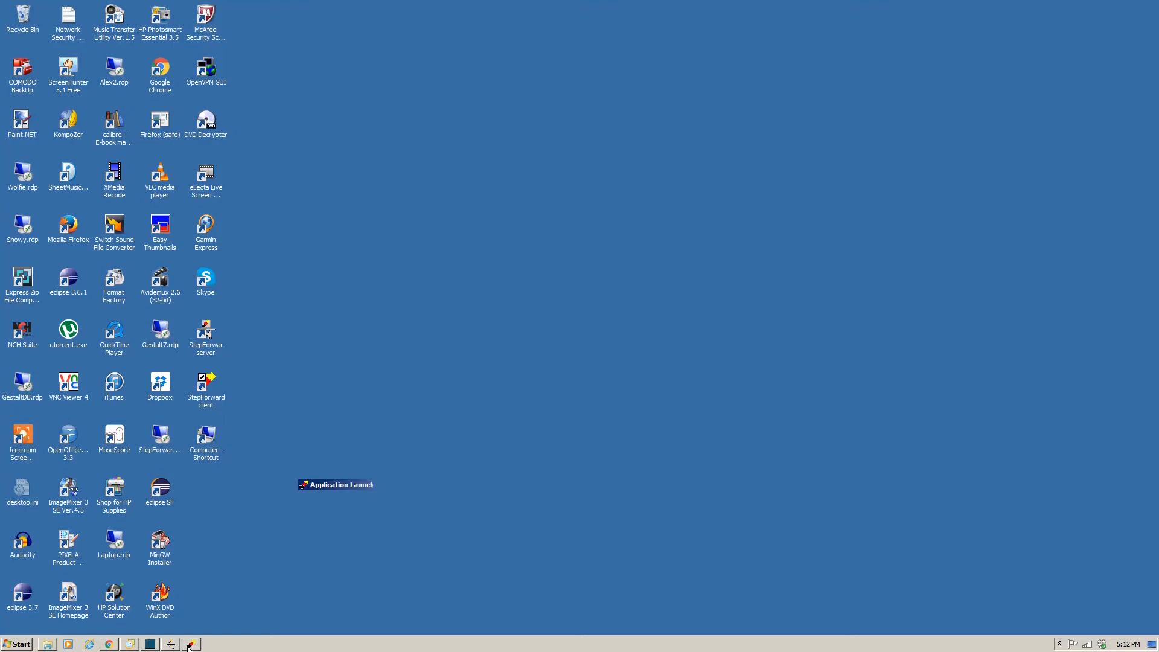
pyautogui.scroll(-5, 604, 362)
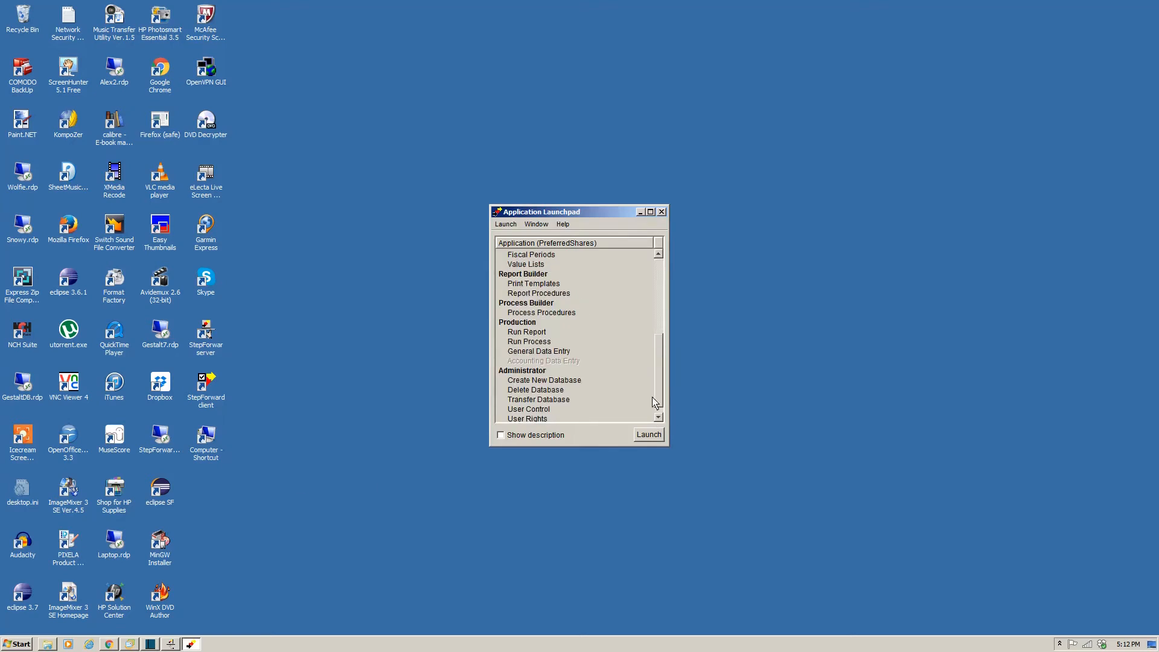
pyautogui.click(508, 286)
pyautogui.doubleClick(507, 285)
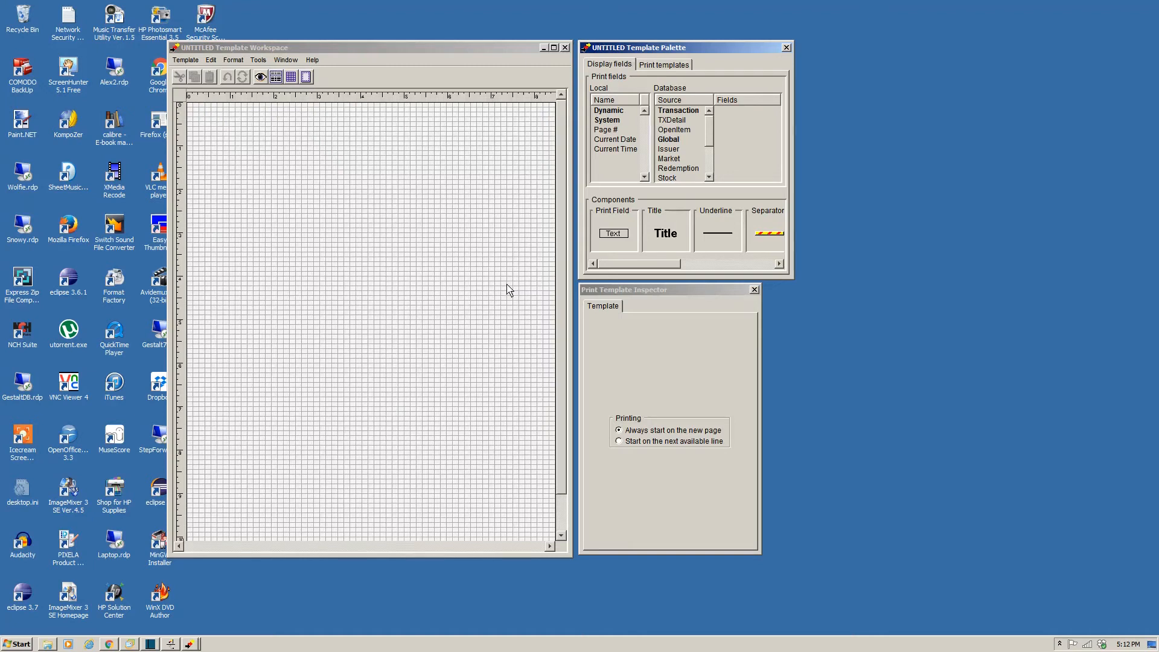
# - Add a Line Chart component at the top of the blank template and enlarge it to nearly the full page width
pyautogui.click(723, 264)
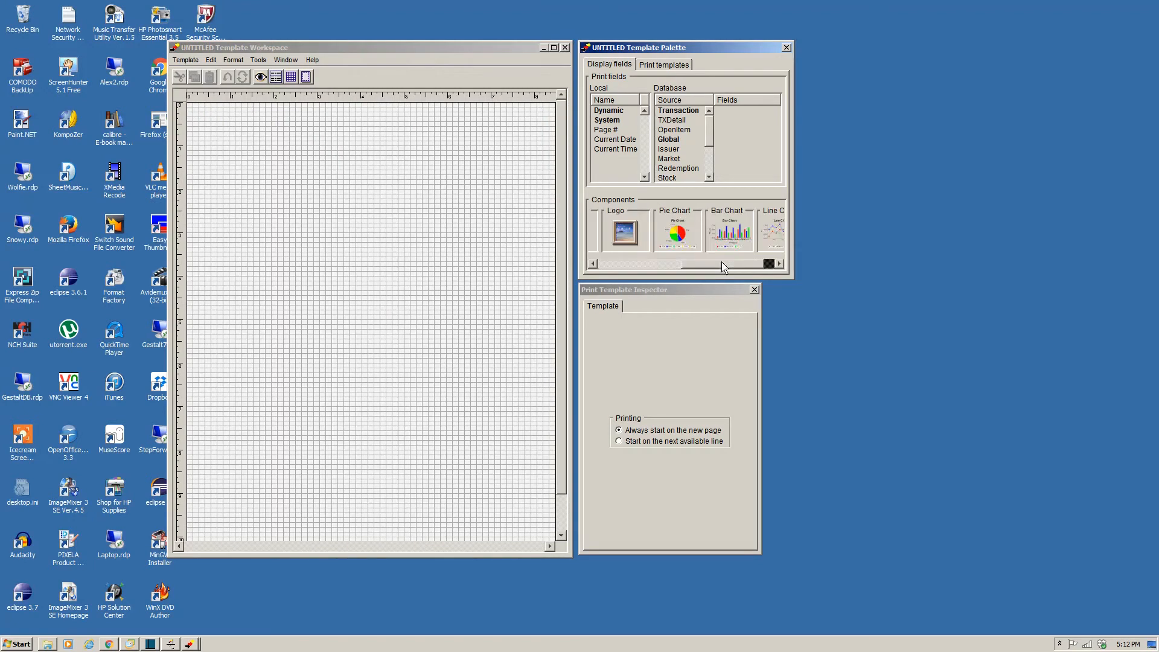
pyautogui.click(768, 264)
pyautogui.moveTo(762, 240); pyautogui.dragTo(192, 113)
pyautogui.moveTo(242, 143); pyautogui.dragTo(548, 303)
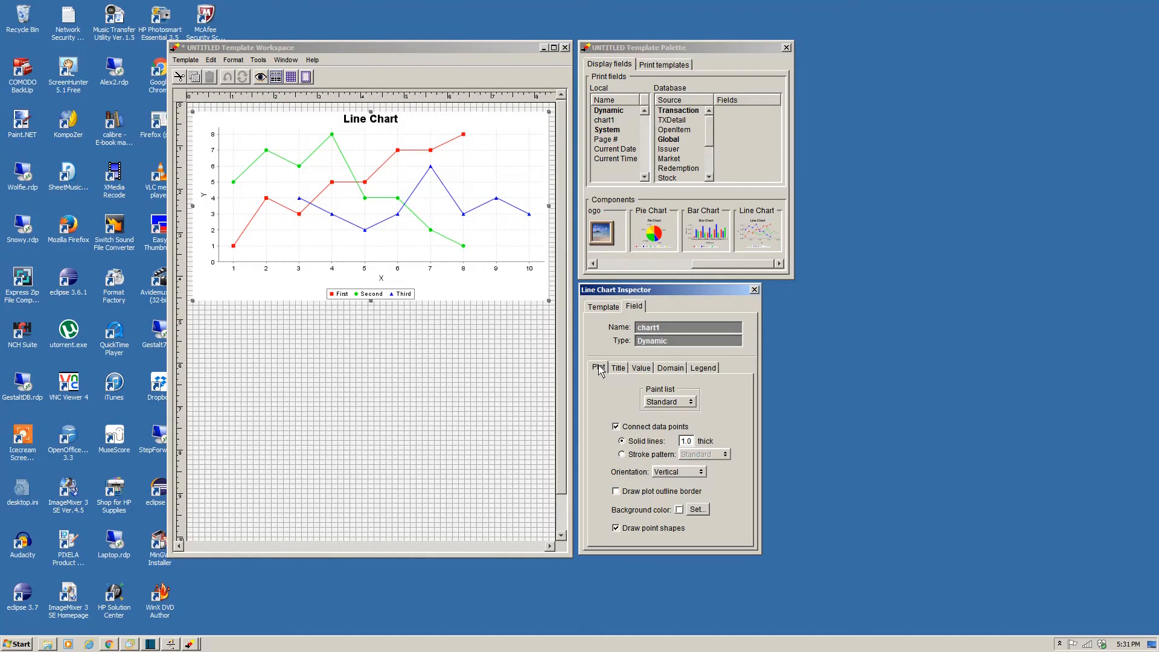
# - Try the Blue paint list and restore Standard, then switch the connection of data points off and back on
pyautogui.click(691, 402)
pyautogui.click(684, 417)
pyautogui.click(688, 401)
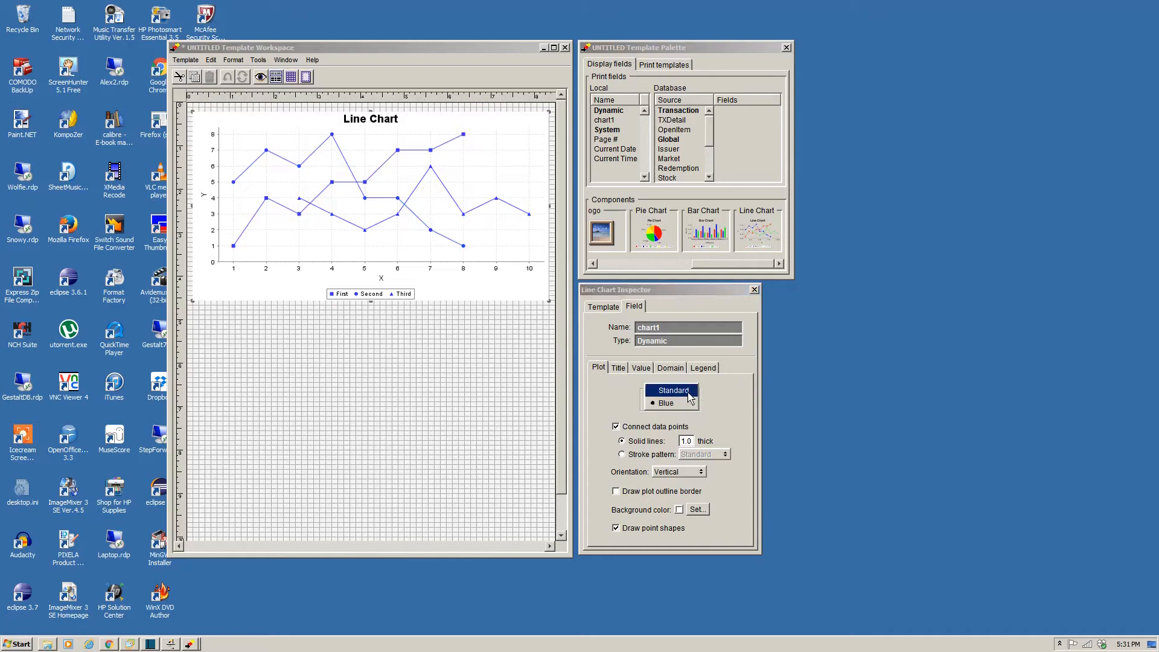
pyautogui.click(690, 390)
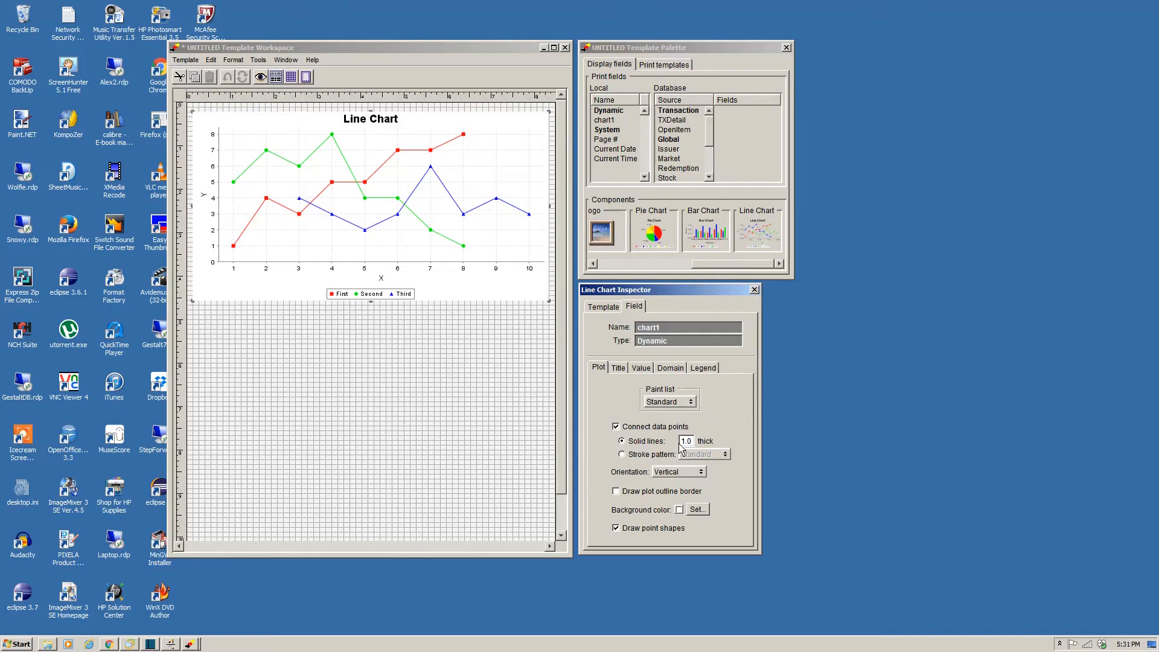
pyautogui.click(628, 429)
pyautogui.click(629, 429)
# - Try the Horizontal plot orientation for the line chart and return it to Vertical
pyautogui.click(688, 473)
pyautogui.click(691, 488)
pyautogui.click(688, 472)
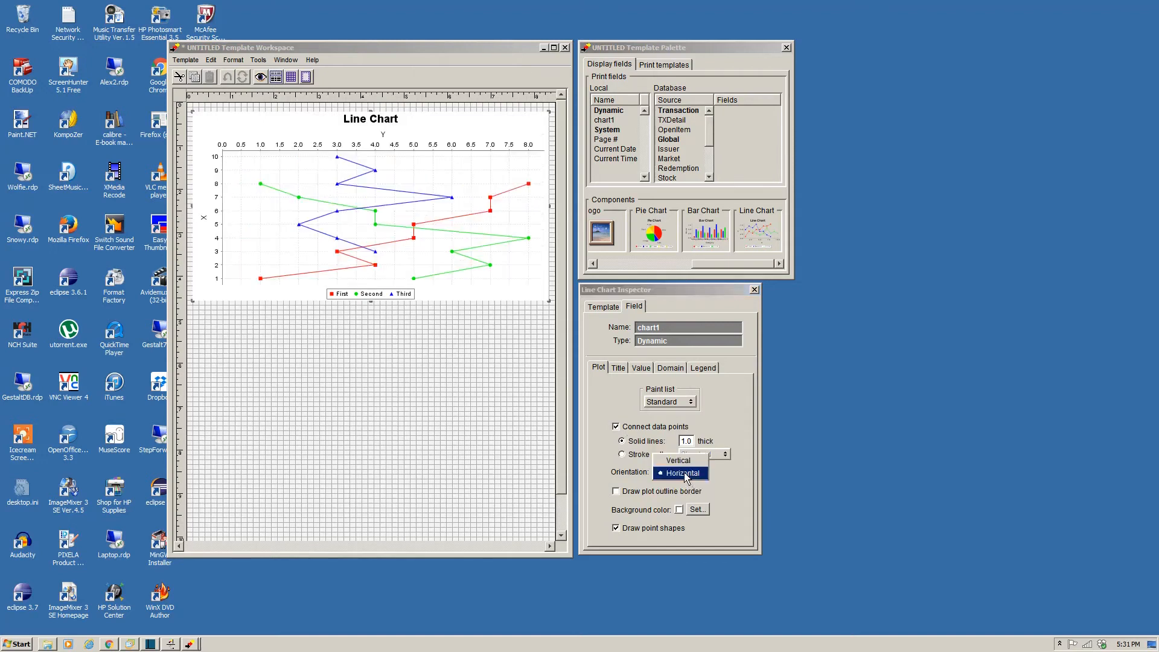
pyautogui.click(680, 466)
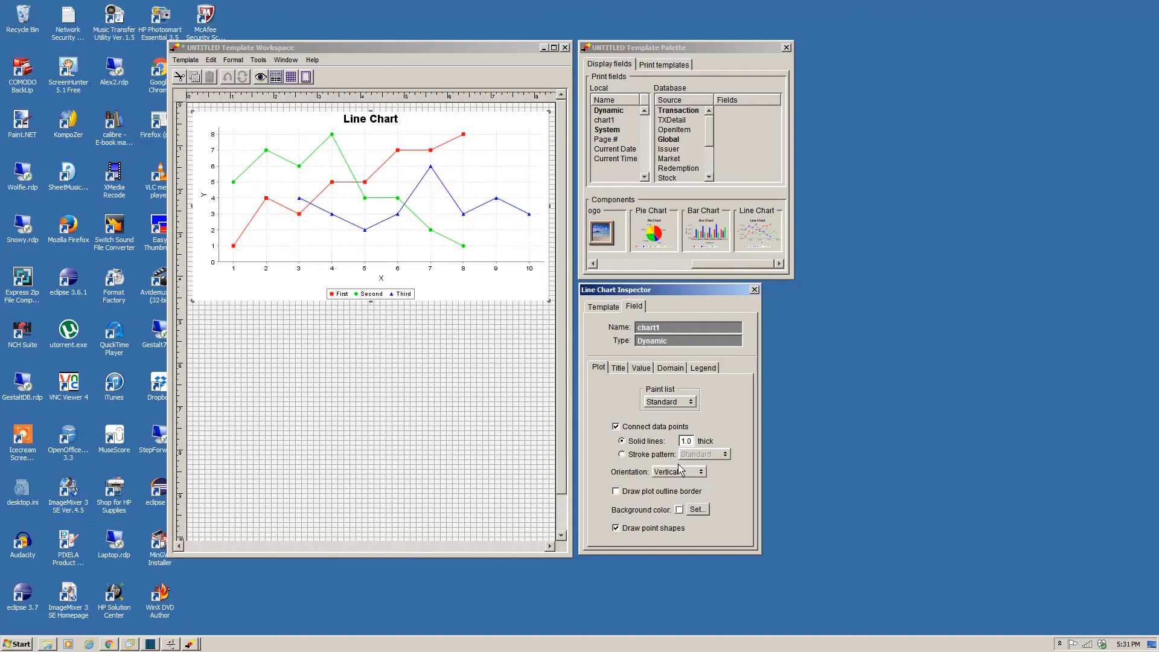
# - Switch the plot outline border on and off again, and the point shapes off and back on
pyautogui.click(656, 493)
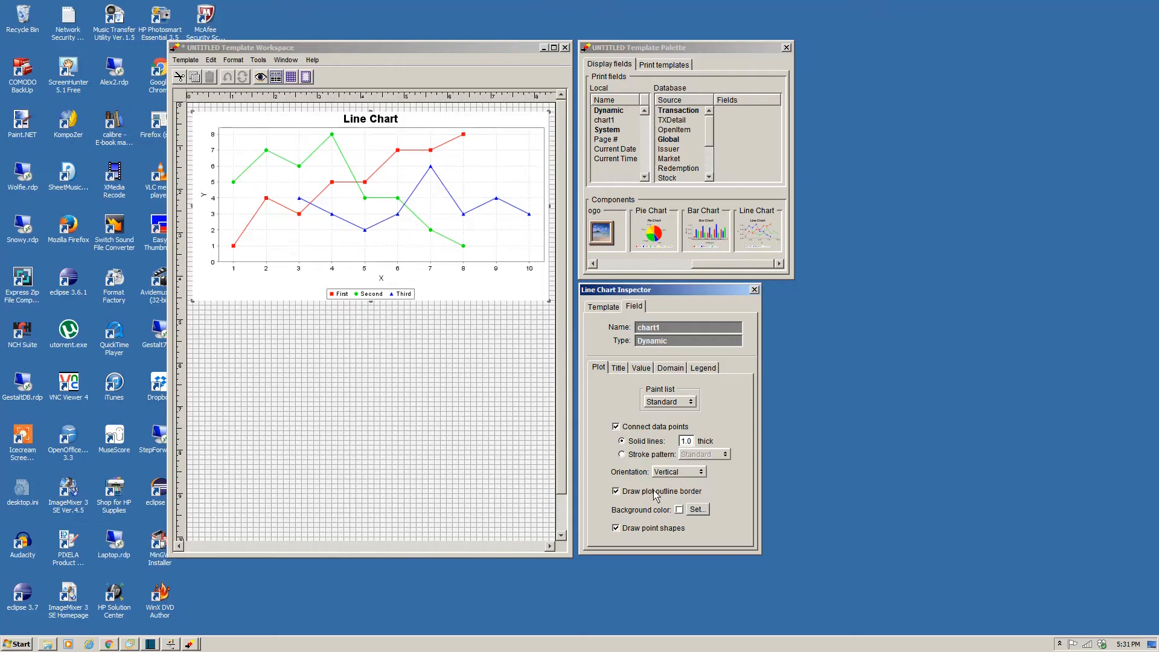
pyautogui.click(657, 492)
pyautogui.click(672, 528)
pyautogui.click(671, 530)
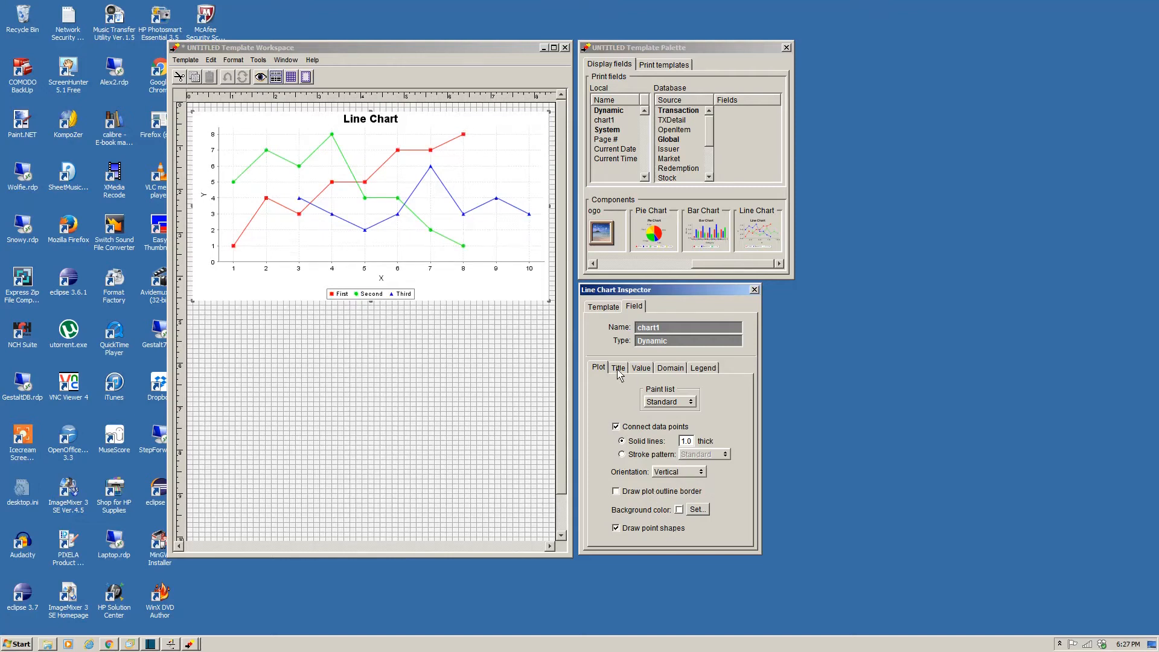
# - Hide and show the chart title again, and set its text to Price
pyautogui.click(619, 369)
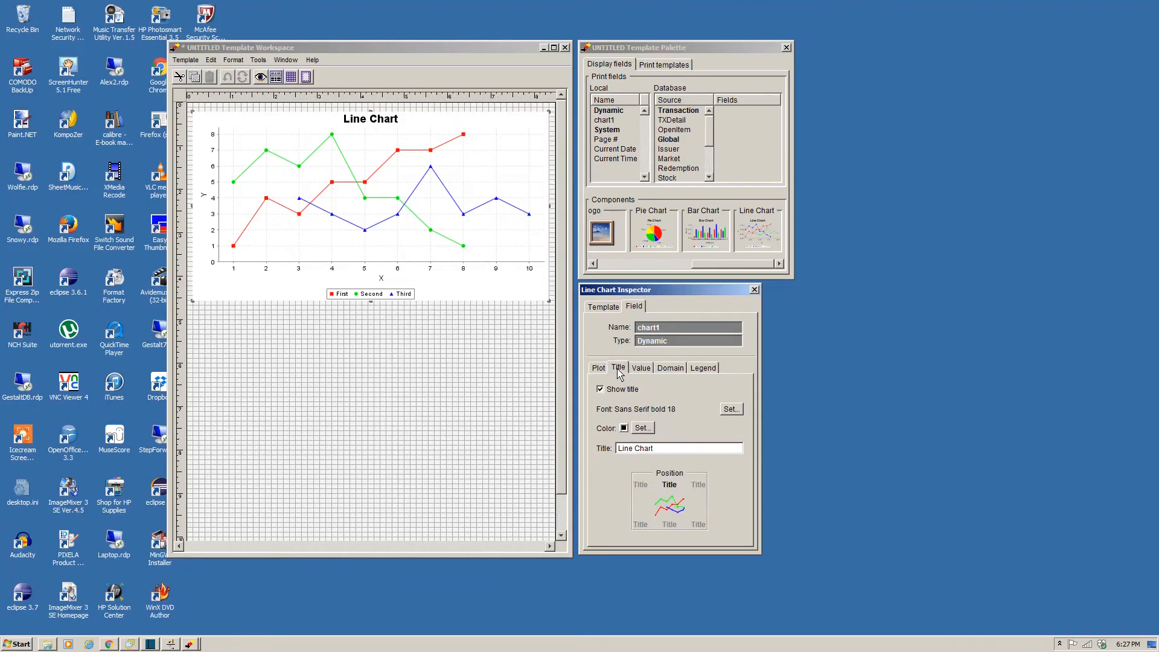
pyautogui.click(605, 390)
pyautogui.click(606, 391)
pyautogui.tripleClick(677, 453)
pyautogui.write('Price')
pyautogui.press('Return')
# - Try a pinkish-red color on the chart title and set it back to black
pyautogui.click(643, 428)
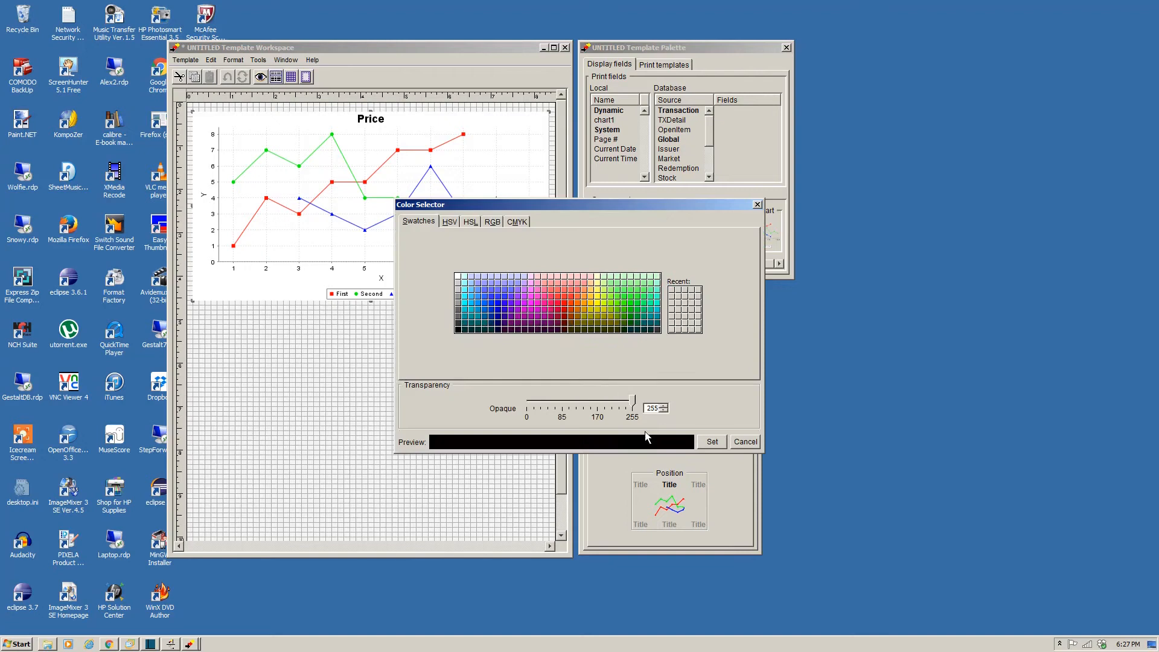
pyautogui.click(552, 312)
pyautogui.click(710, 443)
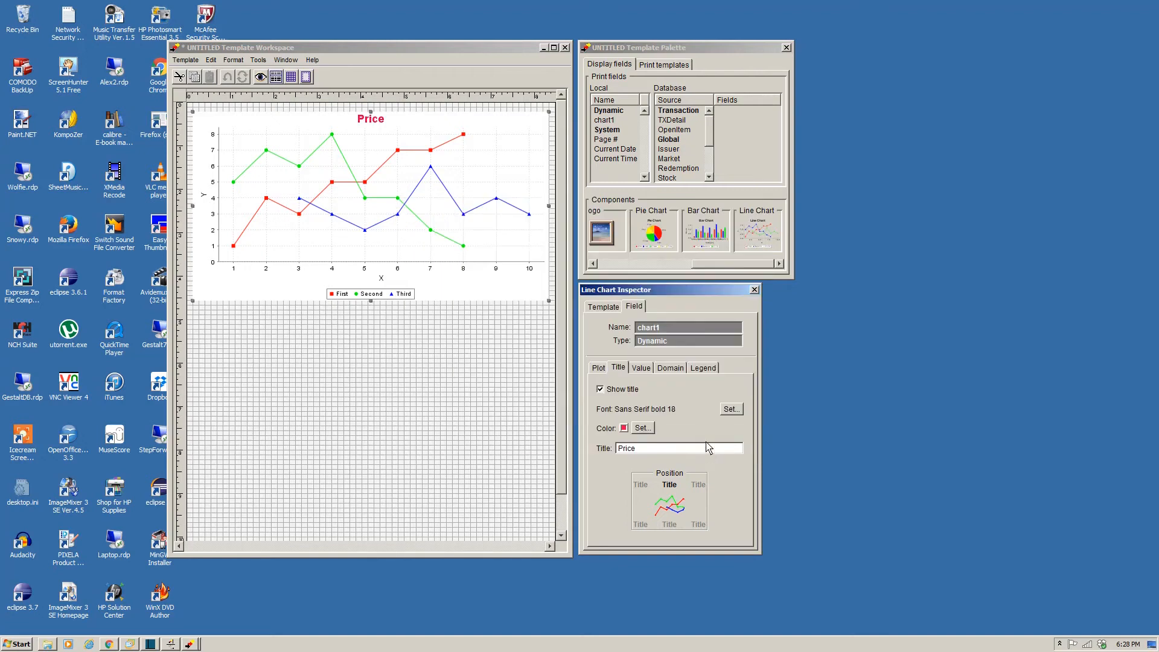
pyautogui.click(643, 427)
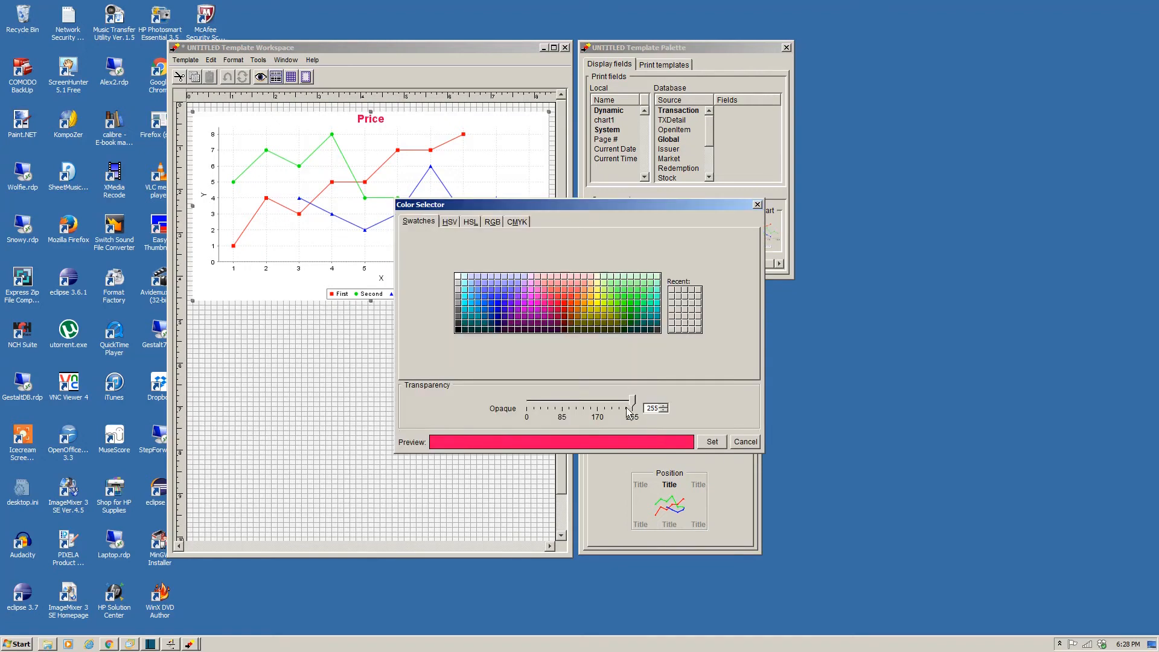
pyautogui.click(458, 330)
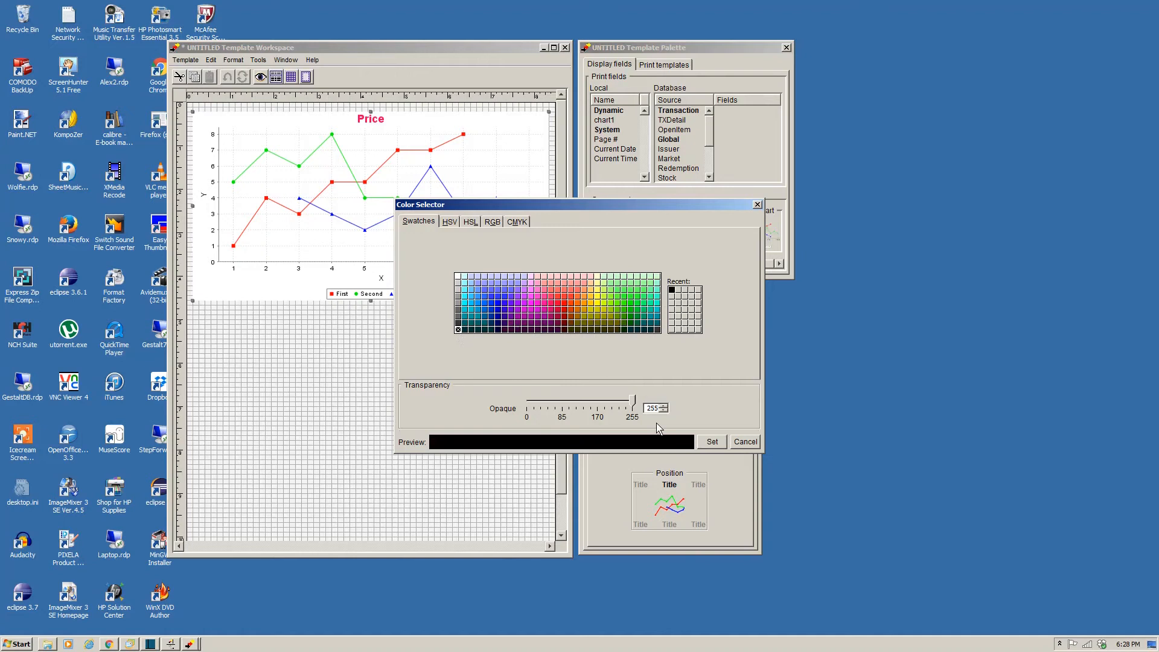
pyautogui.click(720, 443)
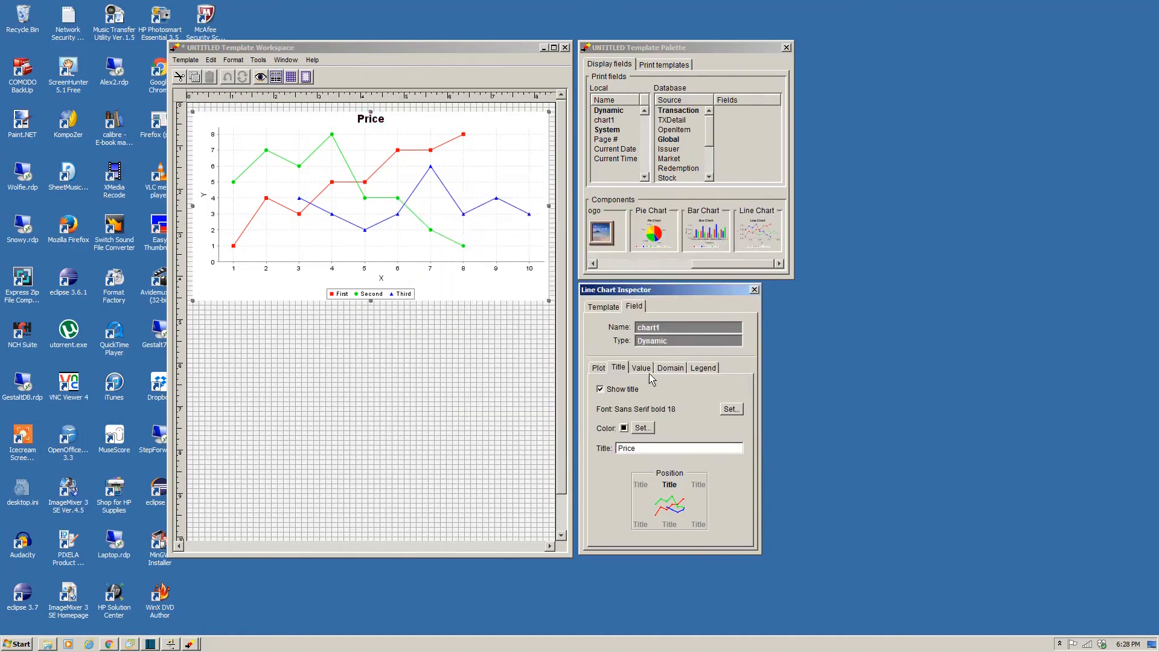
# - Switch the value axis display off and back on, and try inverting the axis
pyautogui.click(641, 368)
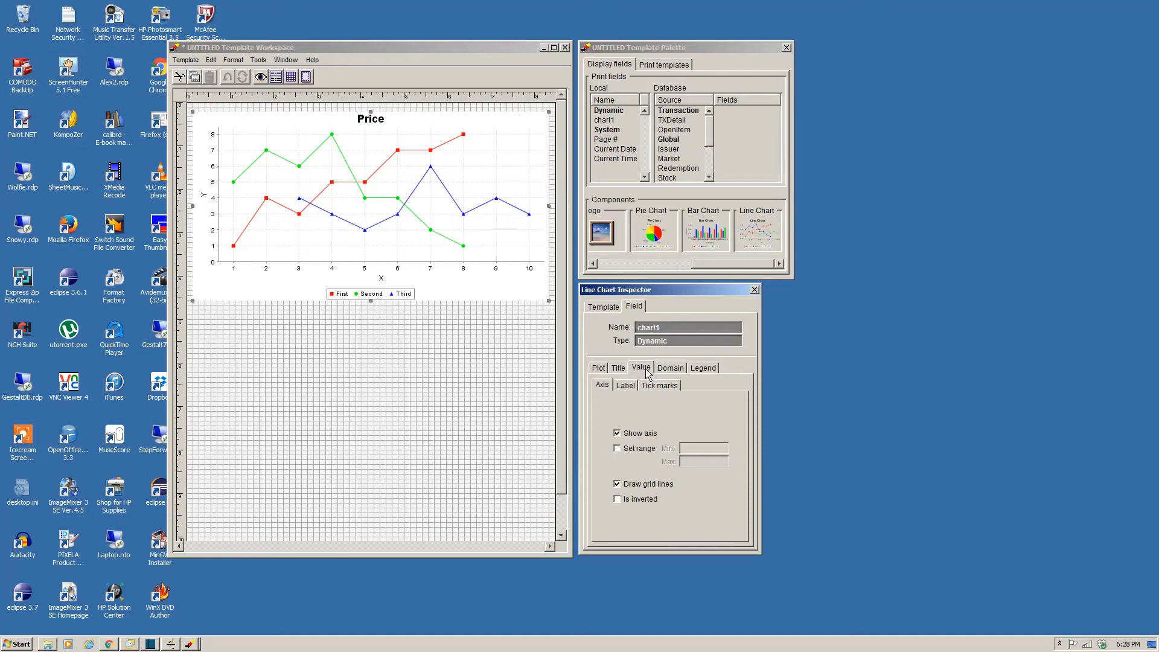
pyautogui.click(617, 434)
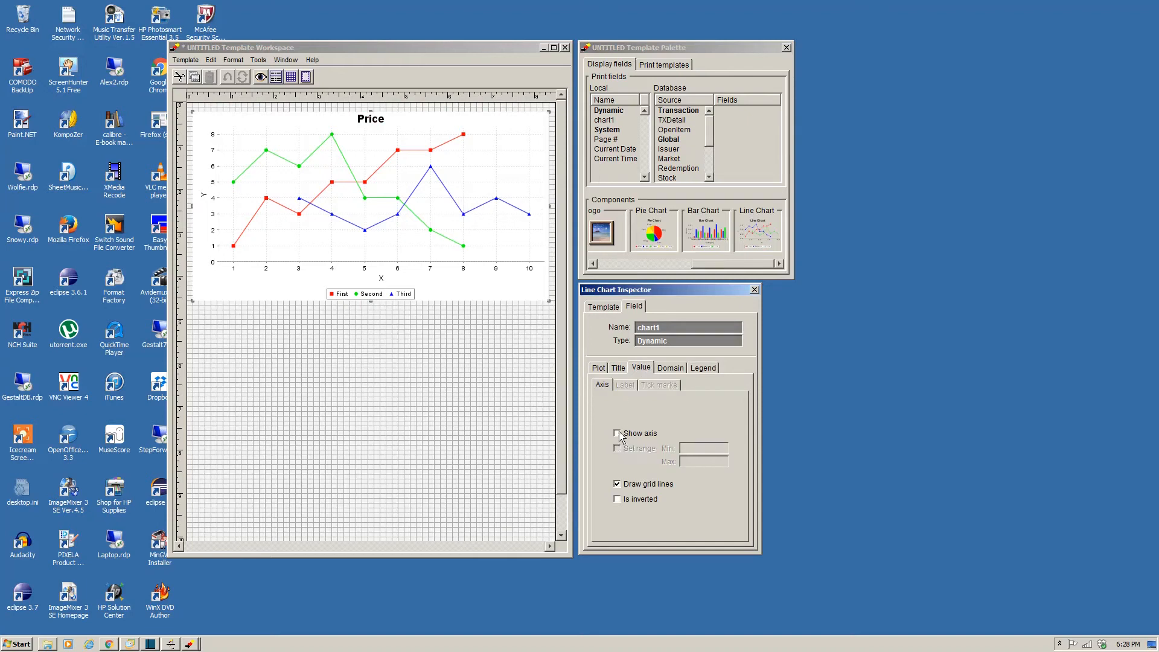
pyautogui.click(618, 434)
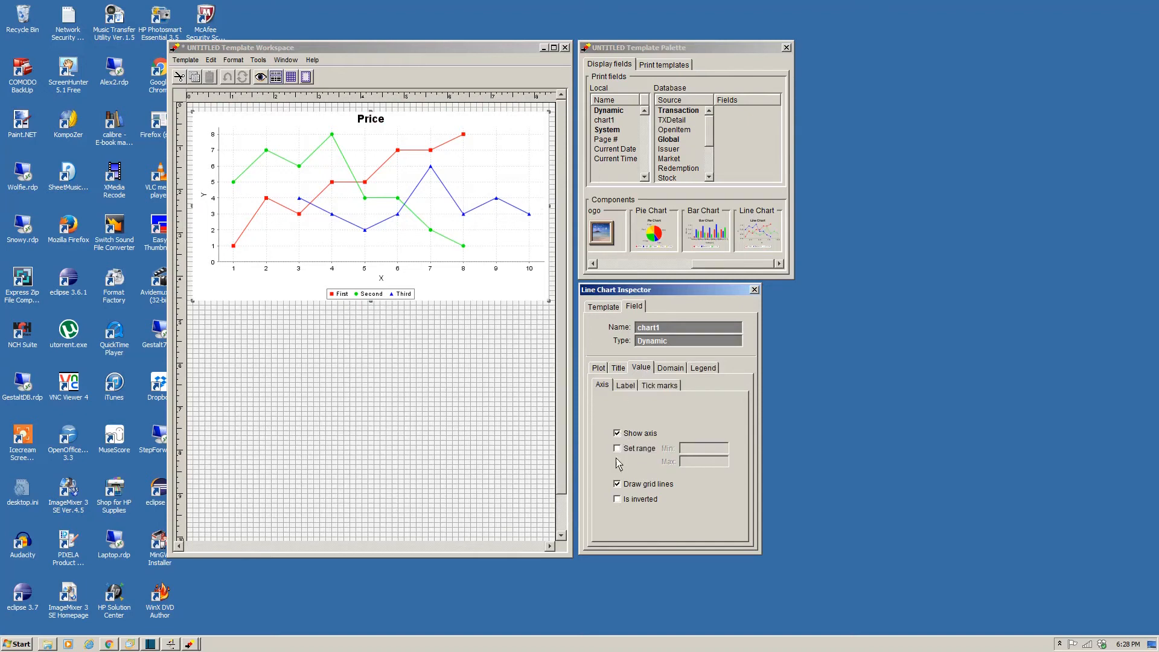
pyautogui.click(641, 502)
pyautogui.click(641, 502)
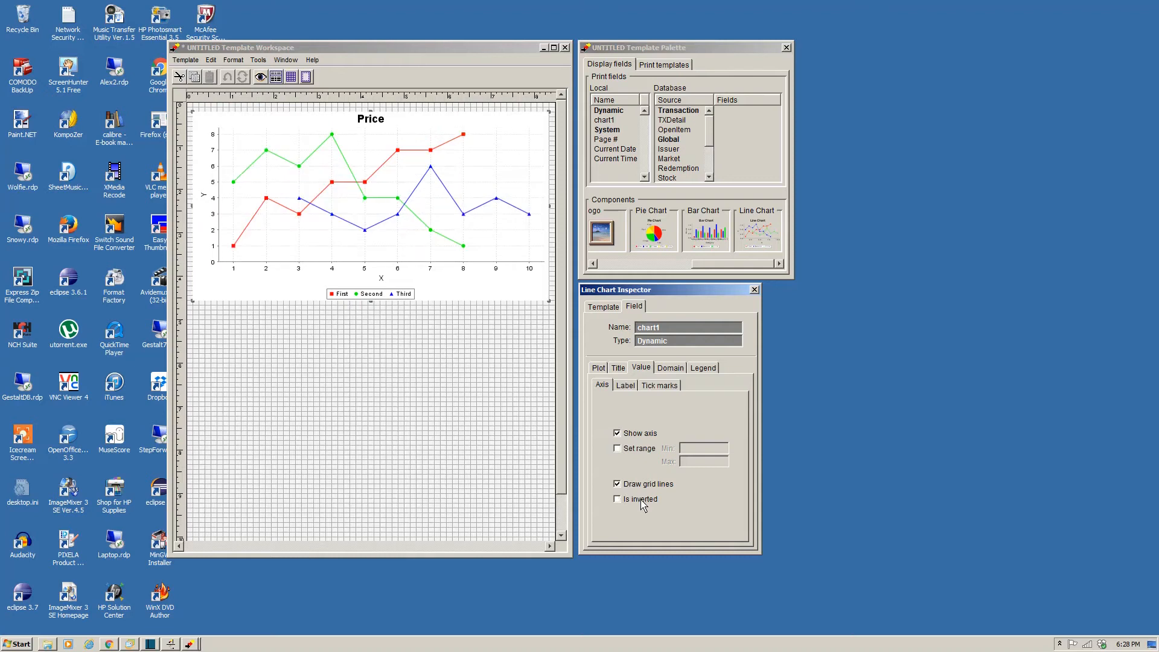
# - Set the value axis label to Price
pyautogui.click(633, 387)
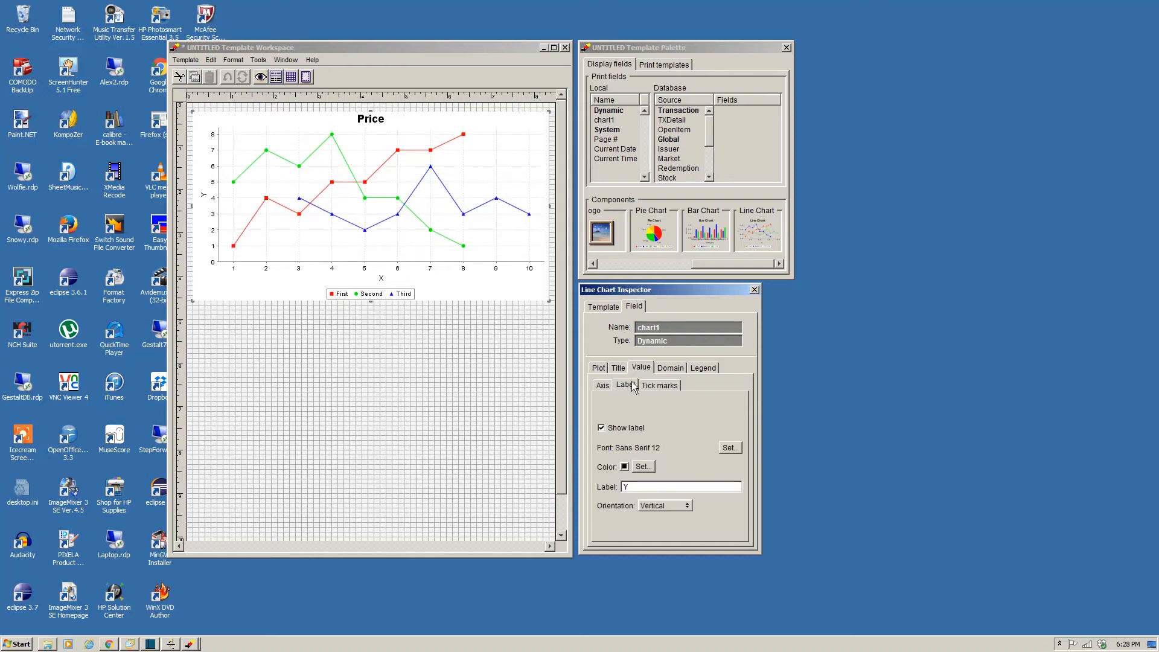
pyautogui.doubleClick(643, 492)
pyautogui.write('Price')
pyautogui.press('Return')
# - Hide and show the value axis label again, then try its Horizontal orientation and return it to Vertical
pyautogui.click(628, 429)
pyautogui.click(628, 430)
pyautogui.click(654, 507)
pyautogui.click(667, 519)
pyautogui.click(664, 505)
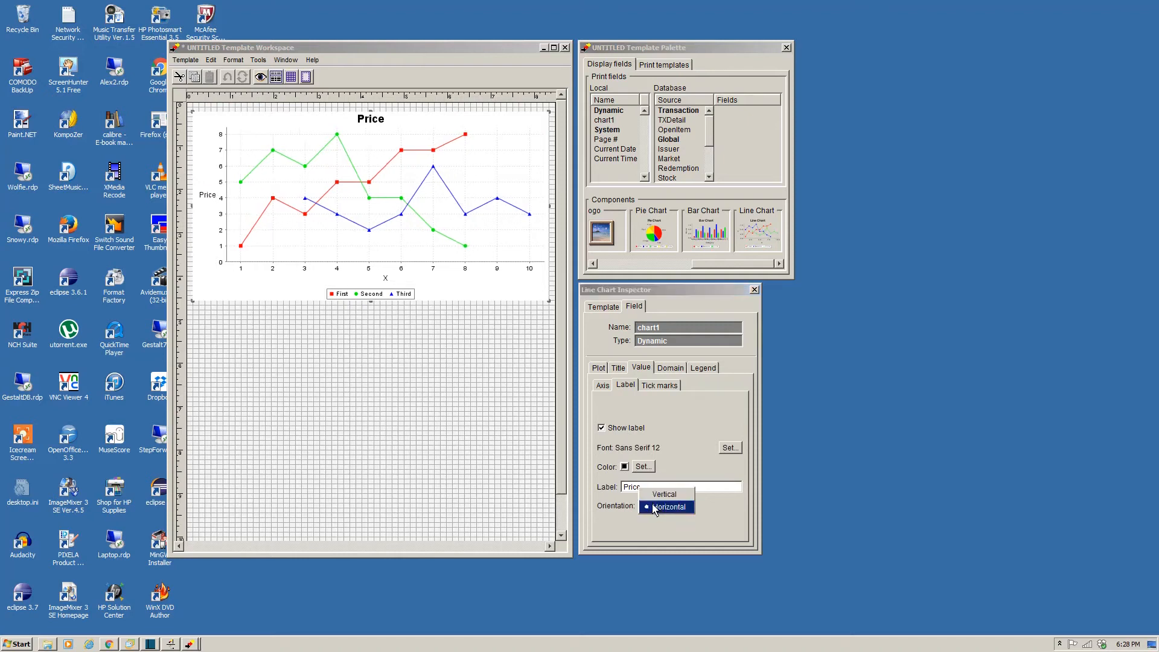
pyautogui.click(664, 492)
# - Switch the value axis tick marks off and back on
pyautogui.click(662, 386)
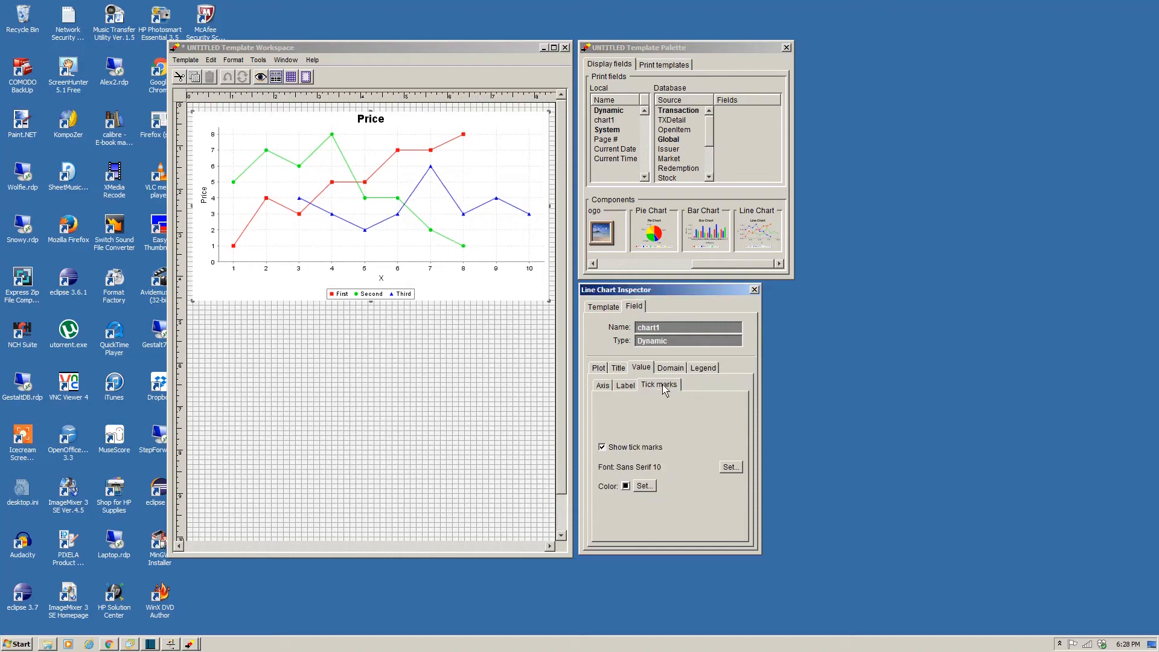
pyautogui.click(644, 450)
pyautogui.click(645, 450)
# - Switch the domain axis display off and back on
pyautogui.click(665, 370)
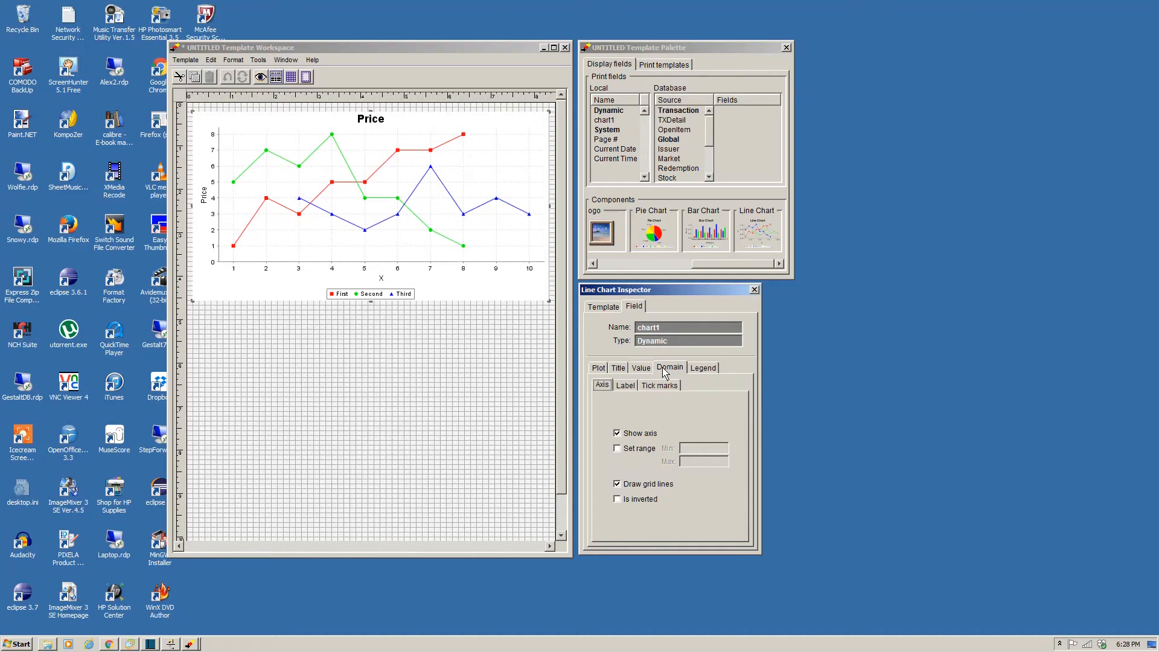
pyautogui.click(633, 434)
pyautogui.click(633, 435)
# - Set the domain axis label to Date
pyautogui.click(625, 386)
pyautogui.click(677, 496)
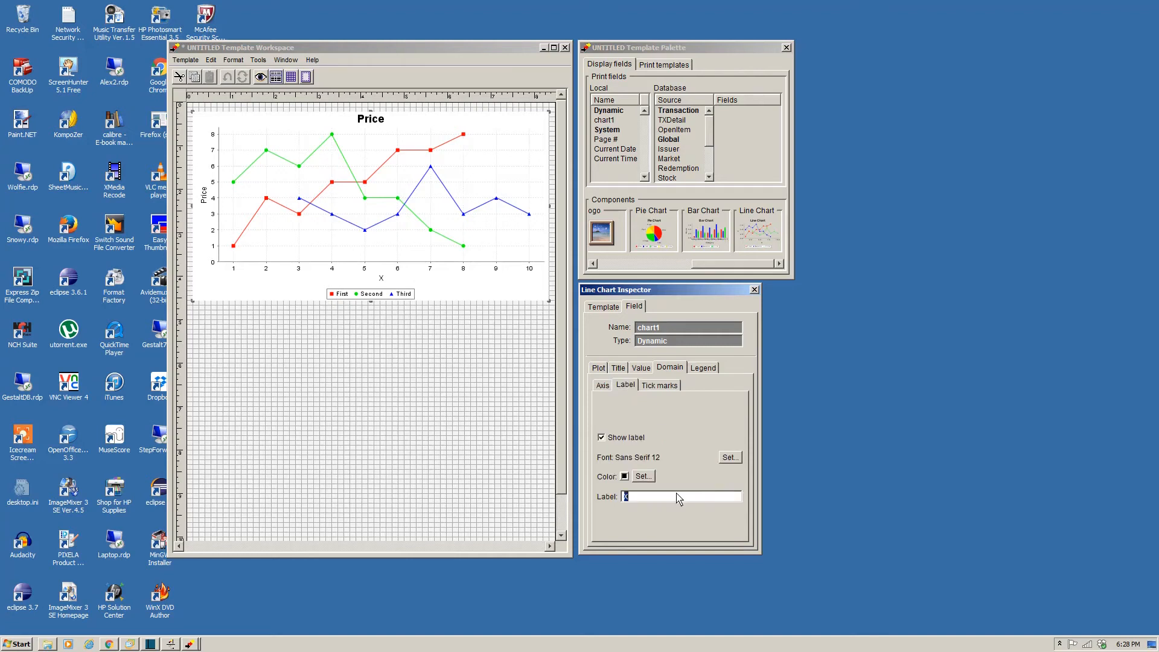
pyautogui.write('Date')
pyautogui.press('Return')
# - Switch the domain axis label and its tick marks off and back on
pyautogui.click(613, 441)
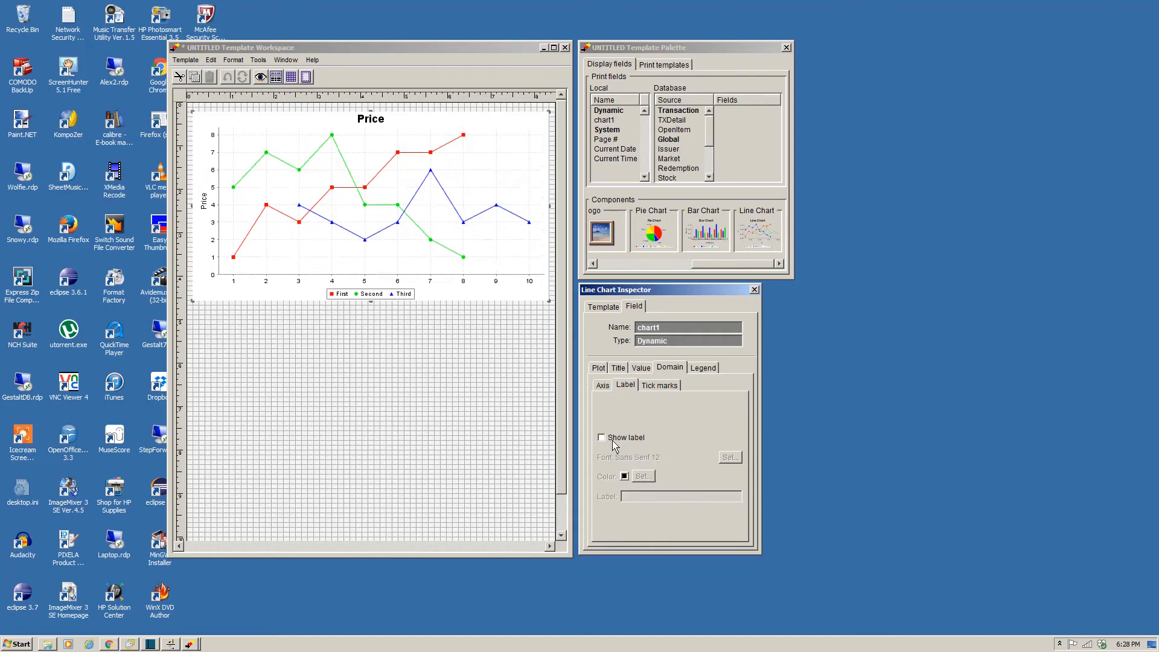
pyautogui.click(612, 440)
pyautogui.click(658, 385)
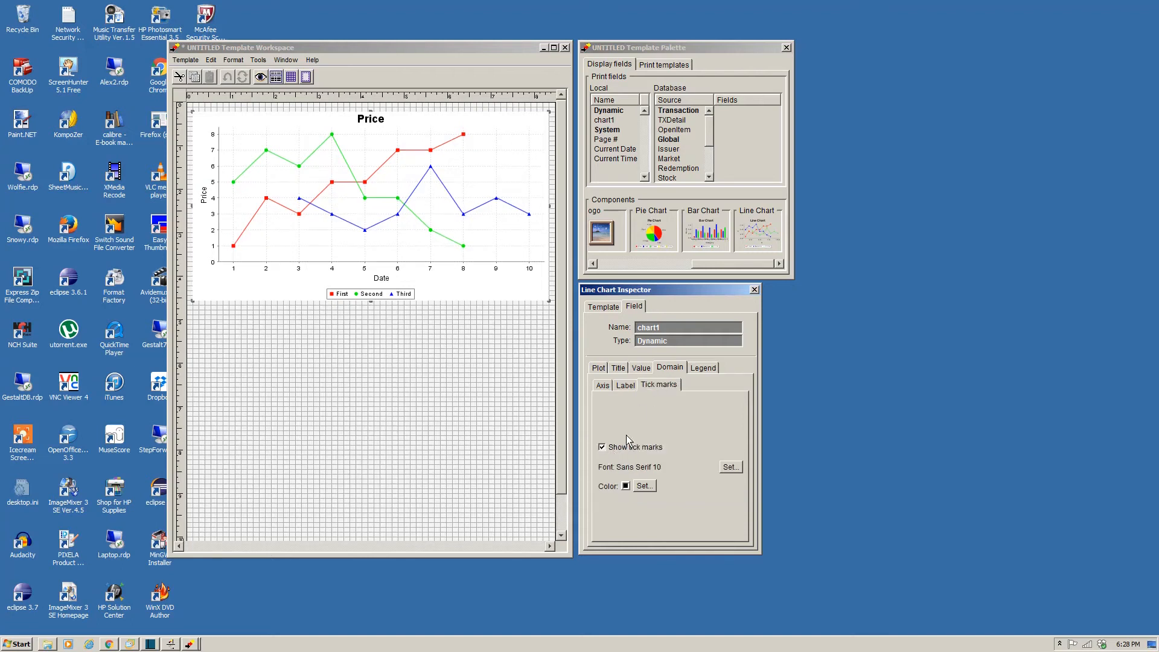
pyautogui.click(627, 449)
pyautogui.click(628, 449)
# - Hide and show the legend again, then try it left and right of the plot before returning it below
pyautogui.click(700, 369)
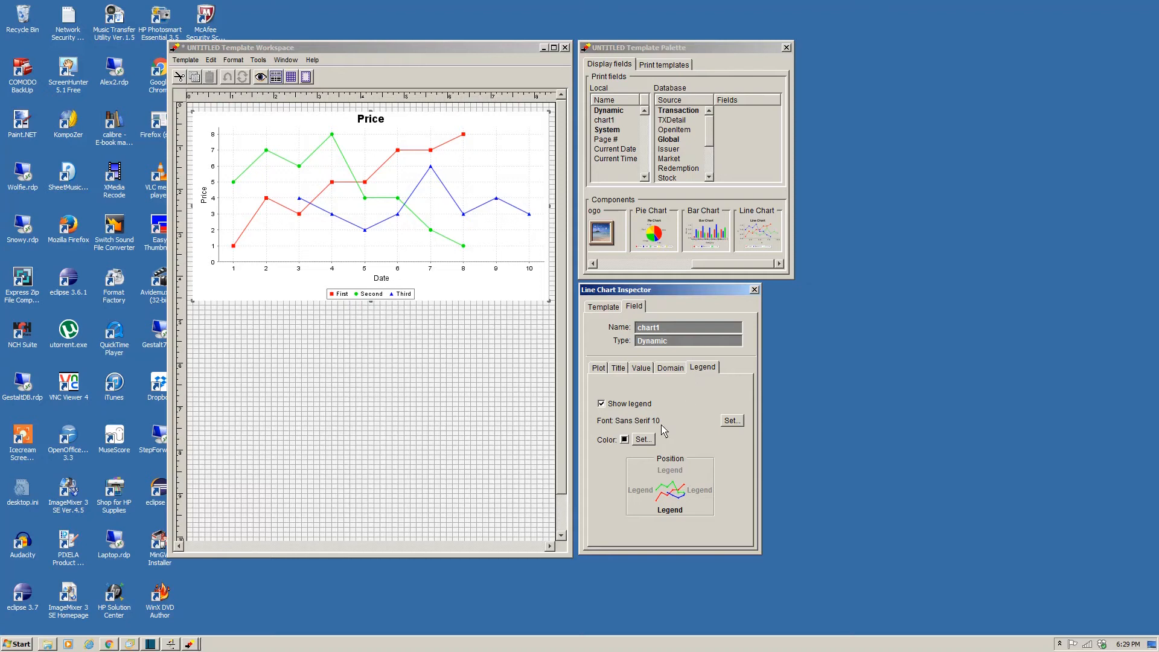
pyautogui.click(625, 412)
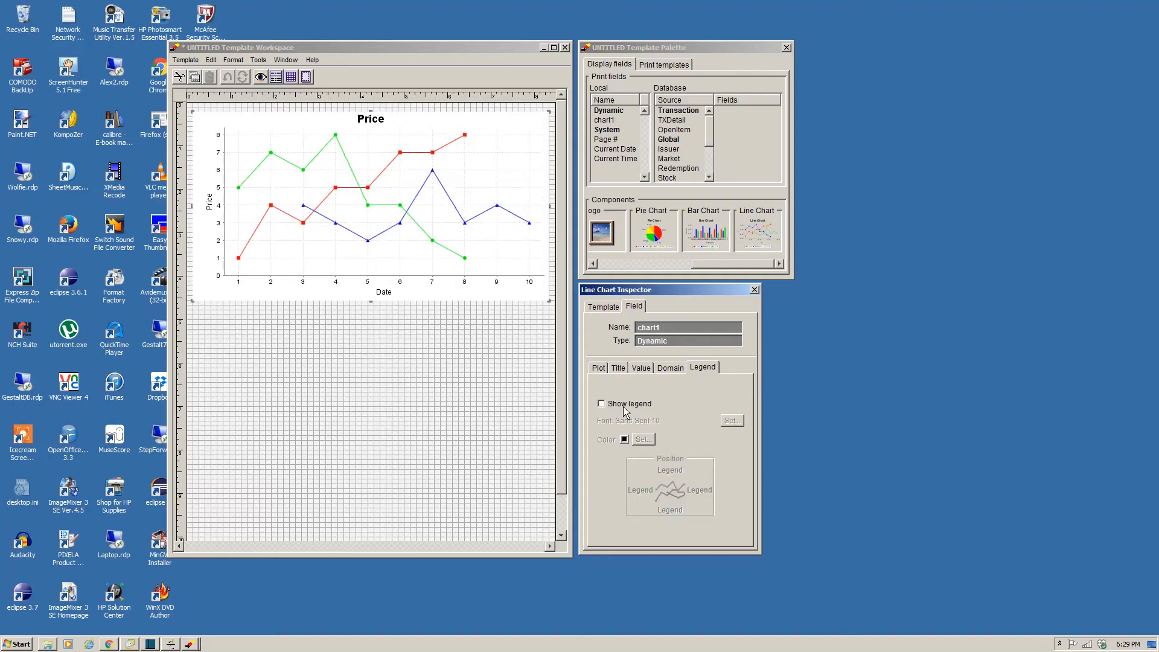
pyautogui.click(626, 412)
pyautogui.click(647, 490)
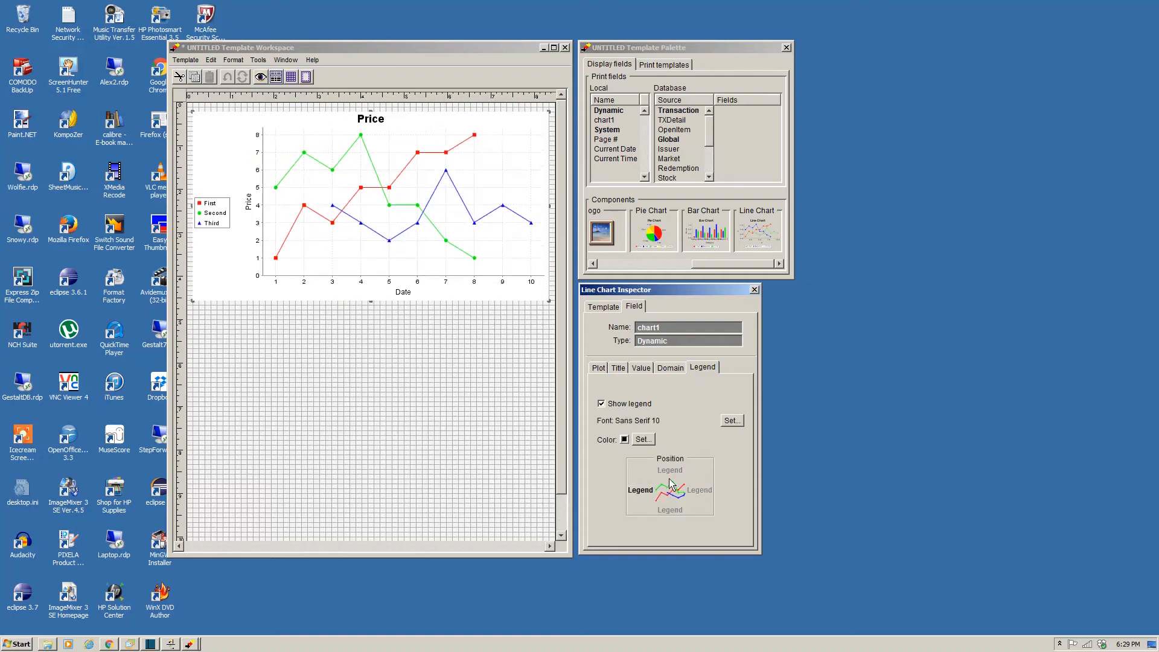
pyautogui.click(699, 490)
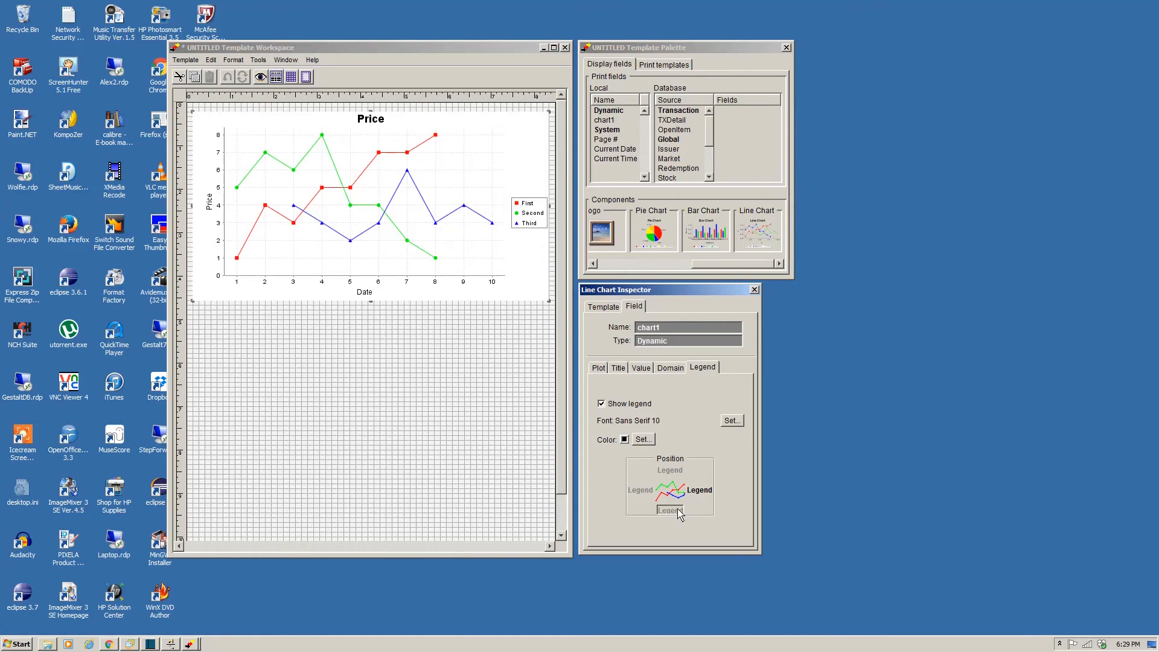
pyautogui.click(677, 511)
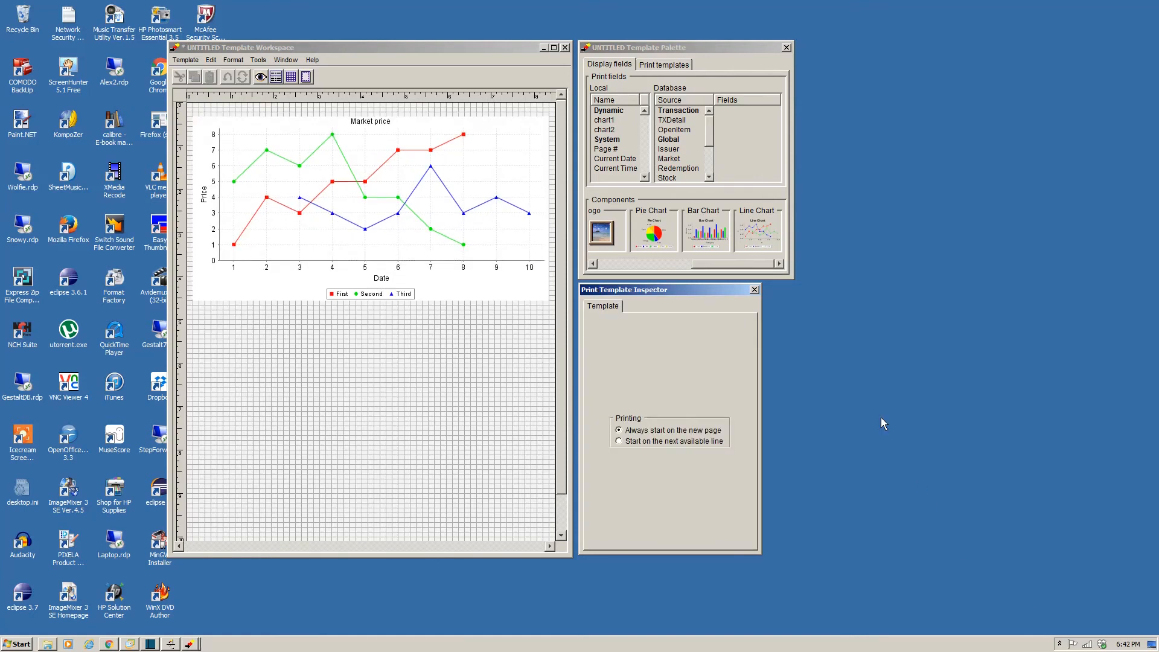
# - Add another Line Chart component below the Market price chart and enlarge it to the same width, filling the lower page
pyautogui.moveTo(760, 233); pyautogui.dragTo(191, 314)
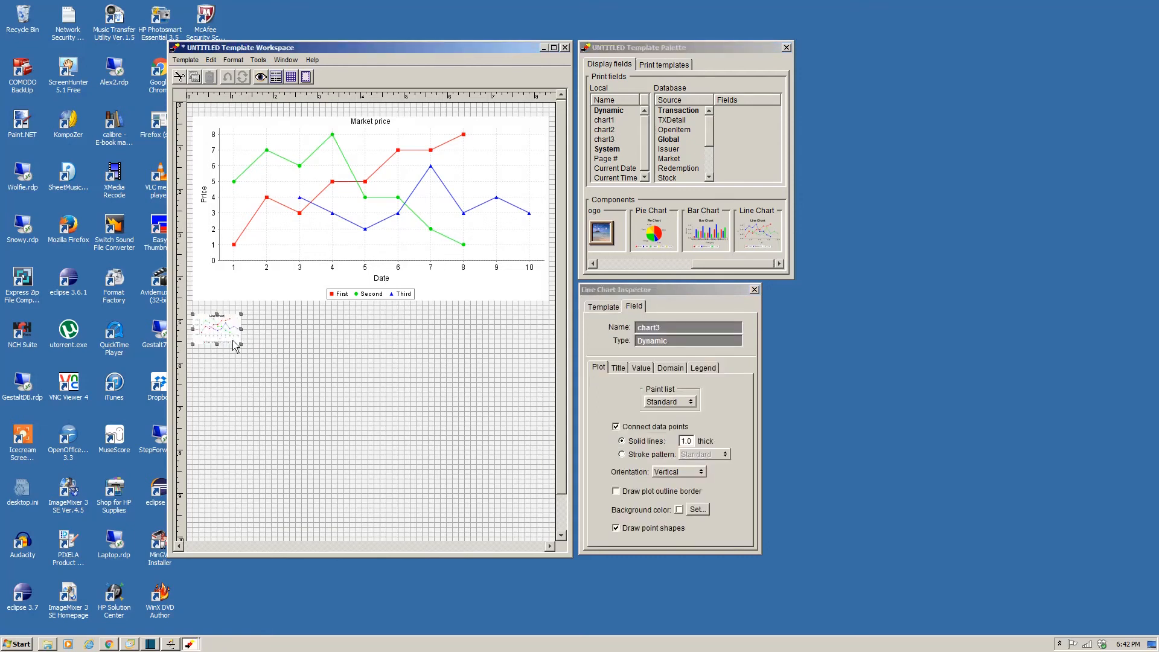
pyautogui.moveTo(241, 346); pyautogui.dragTo(548, 537)
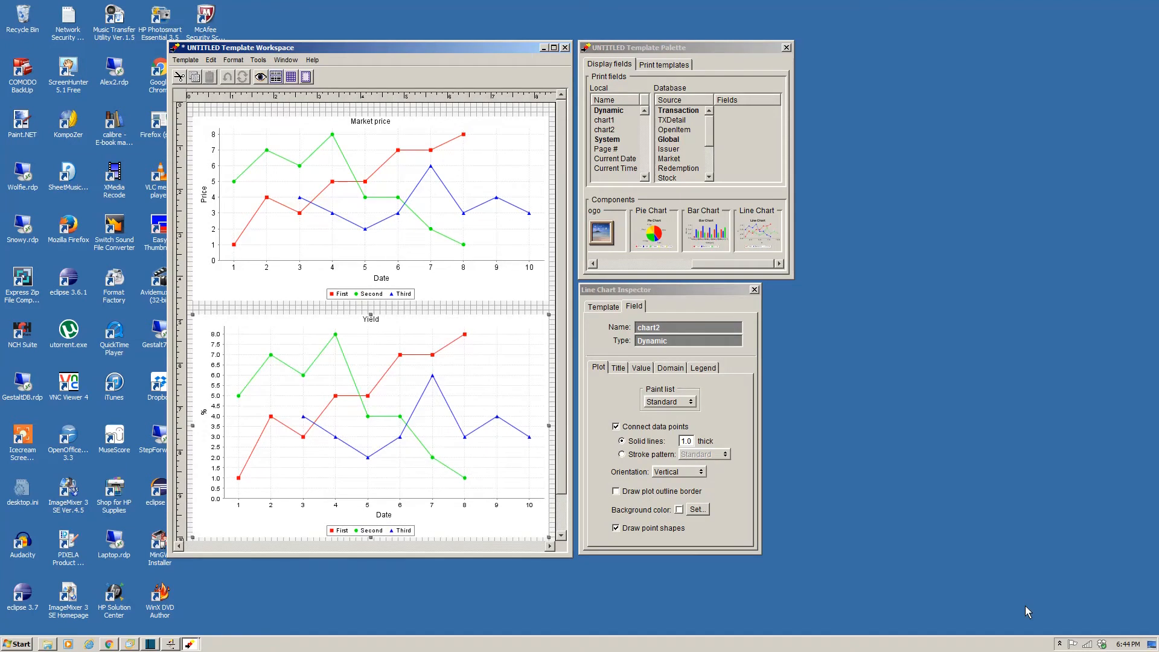
# - Save the template as Market_price_chart with the description "Price and yield chart"
pyautogui.click(185, 60)
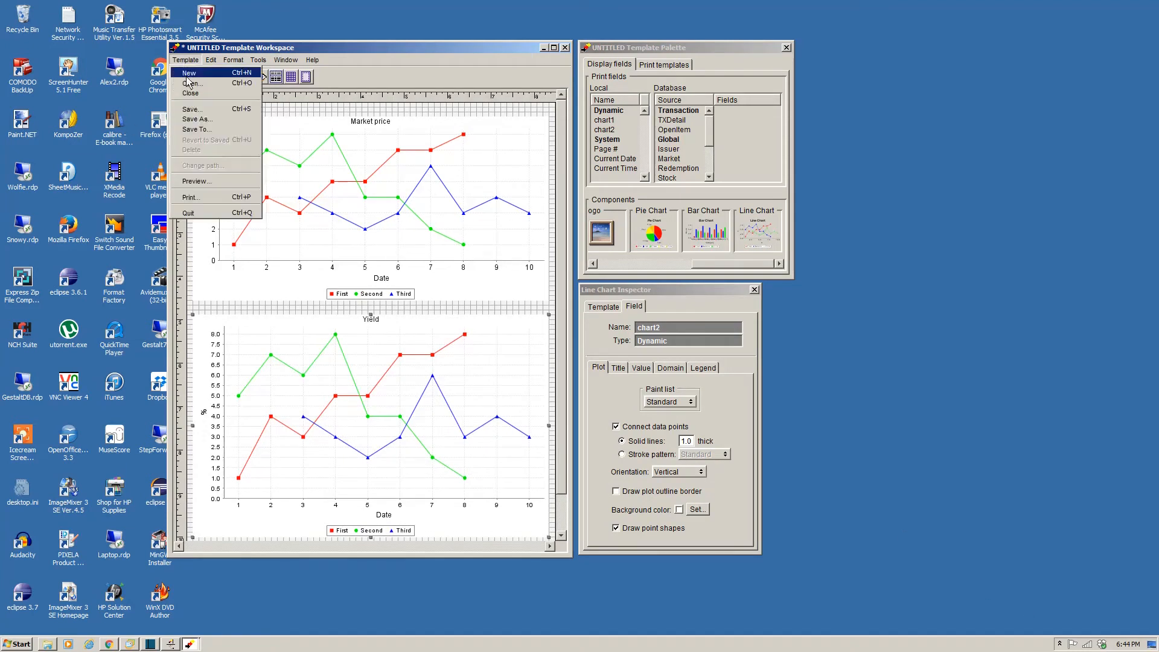
pyautogui.click(199, 110)
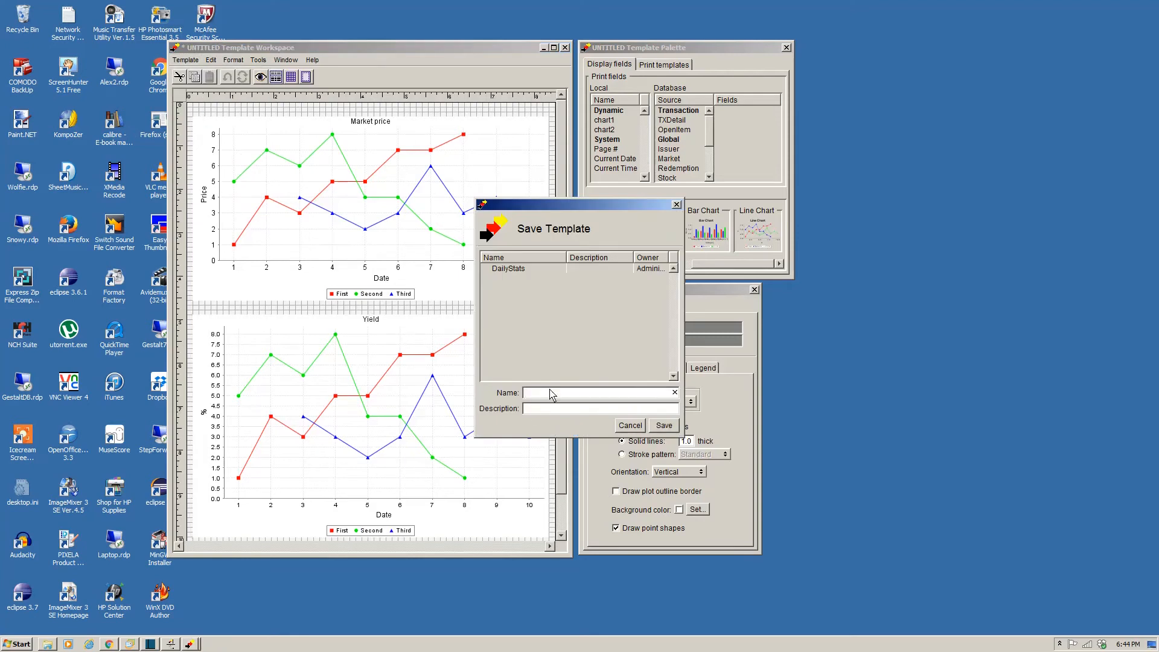
pyautogui.write('Mar')
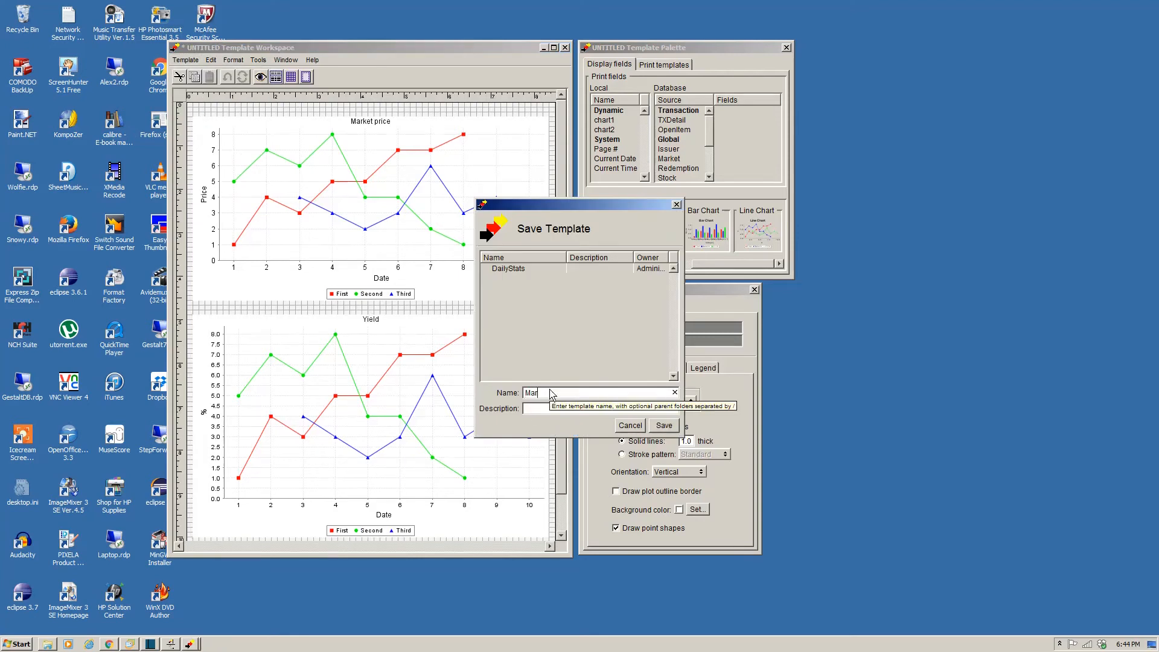
pyautogui.write('ket_price_chart')
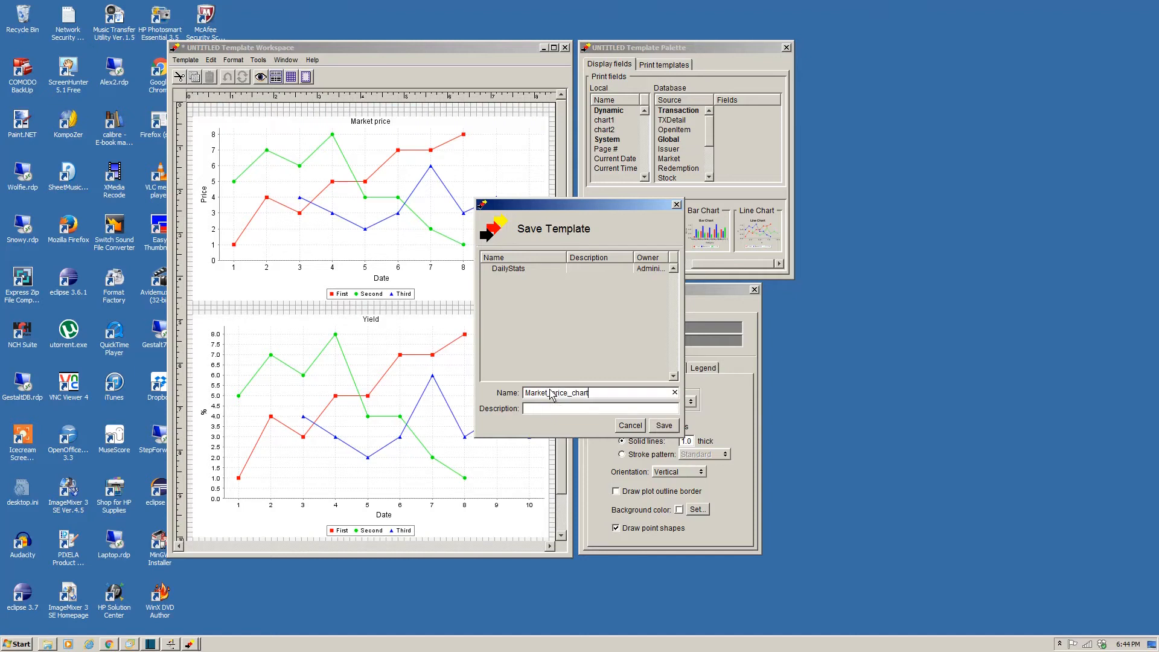
pyautogui.press('Tab')
pyautogui.write('Price and yield chart')
pyautogui.click(663, 426)
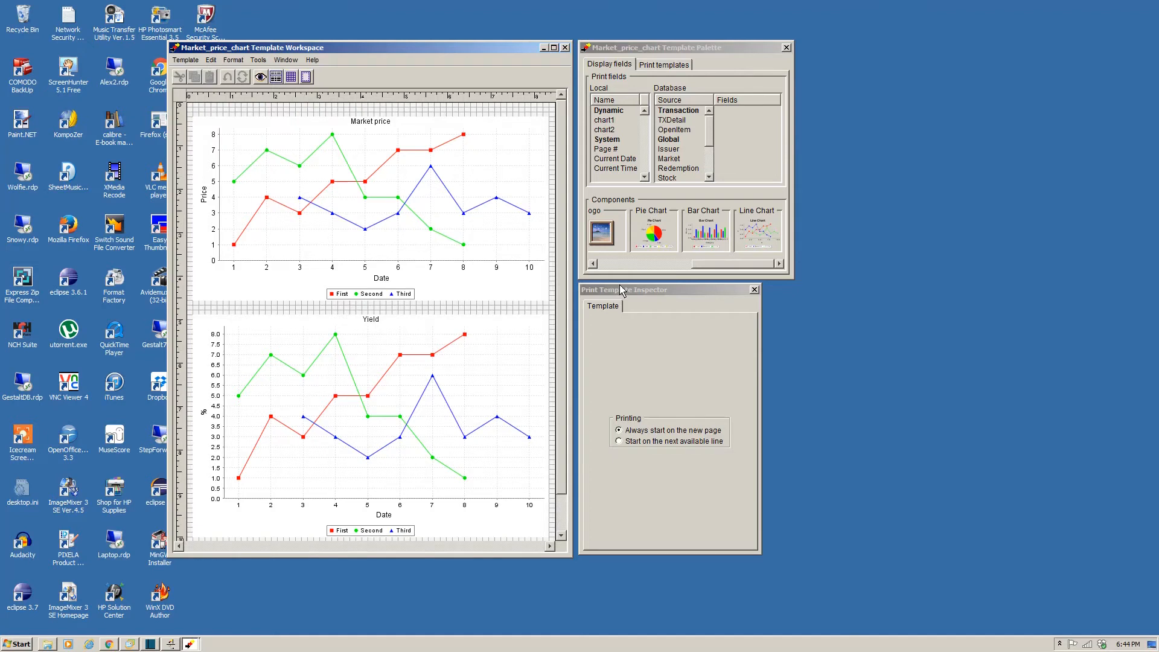
# - Close the print template and launch Report Procedures from the Application Launchpad to start a new report
pyautogui.click(564, 48)
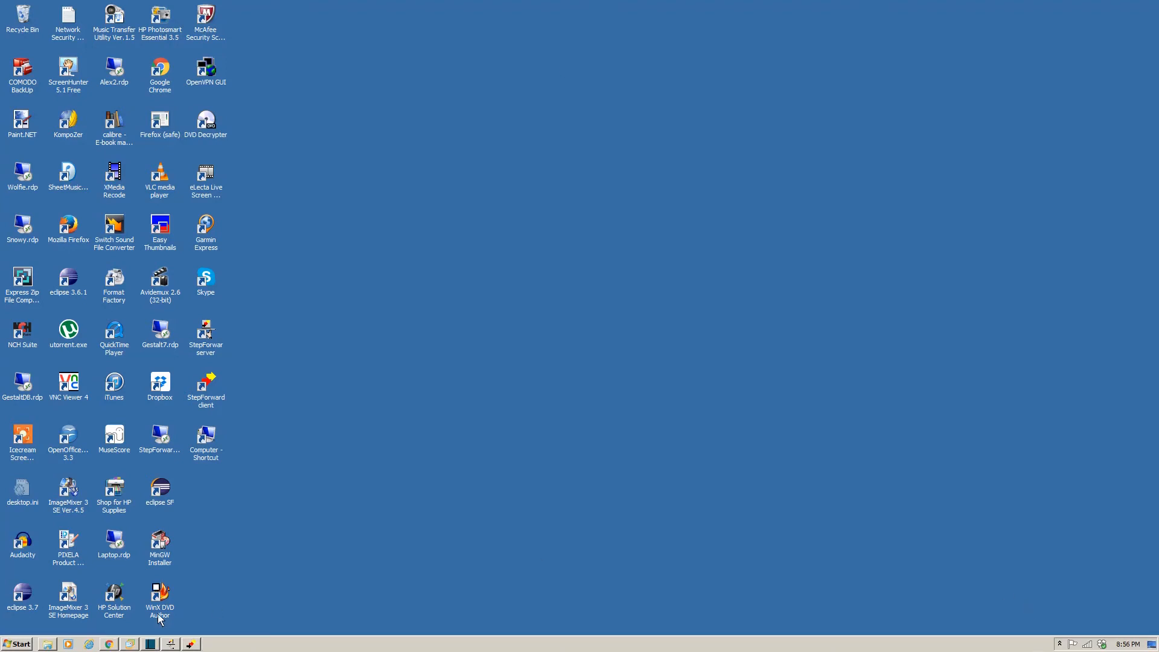
pyautogui.click(191, 644)
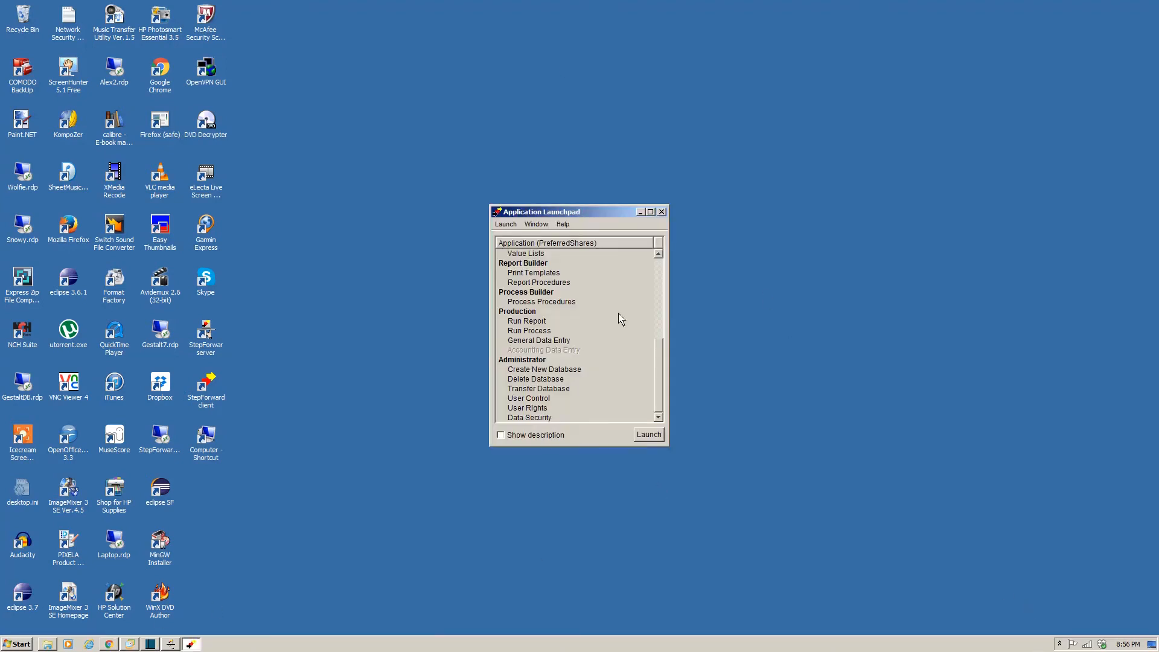
pyautogui.doubleClick(547, 282)
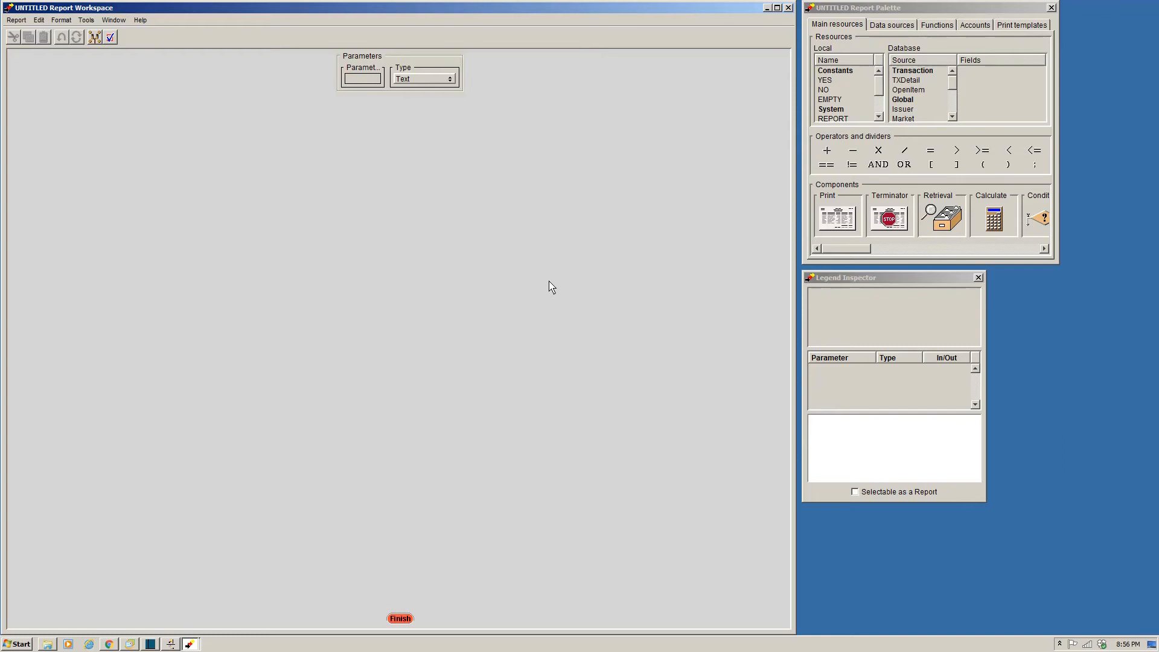
# - Add a new text parameter to the Parameters block and name it Ticker
pyautogui.click(869, 211)
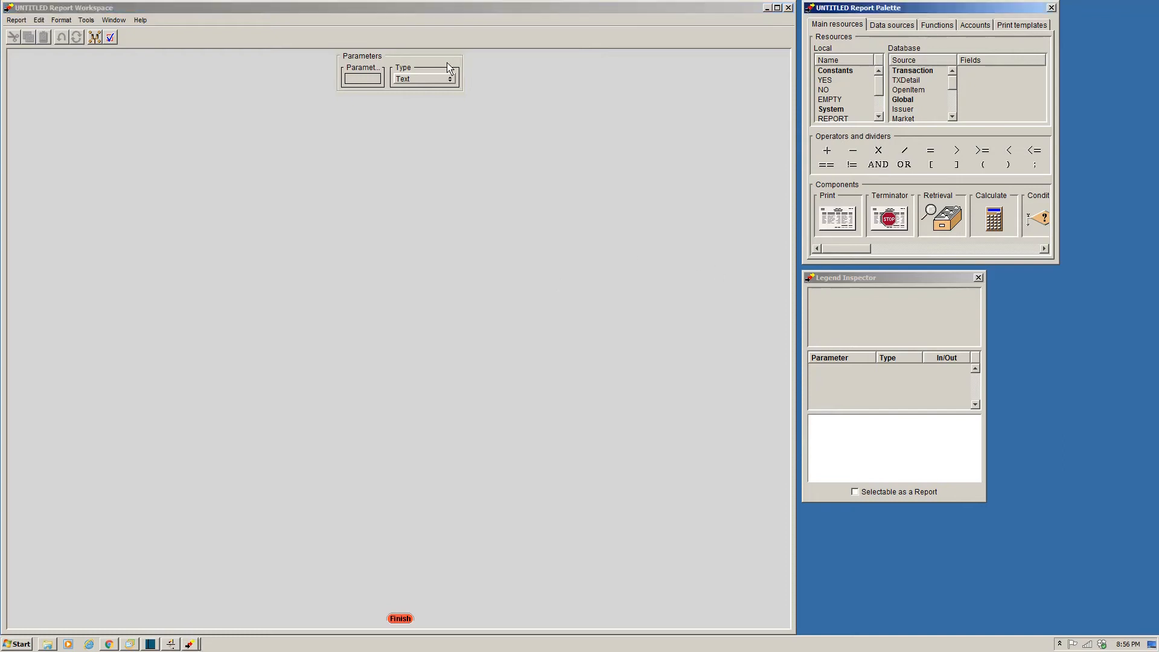
pyautogui.click(447, 68)
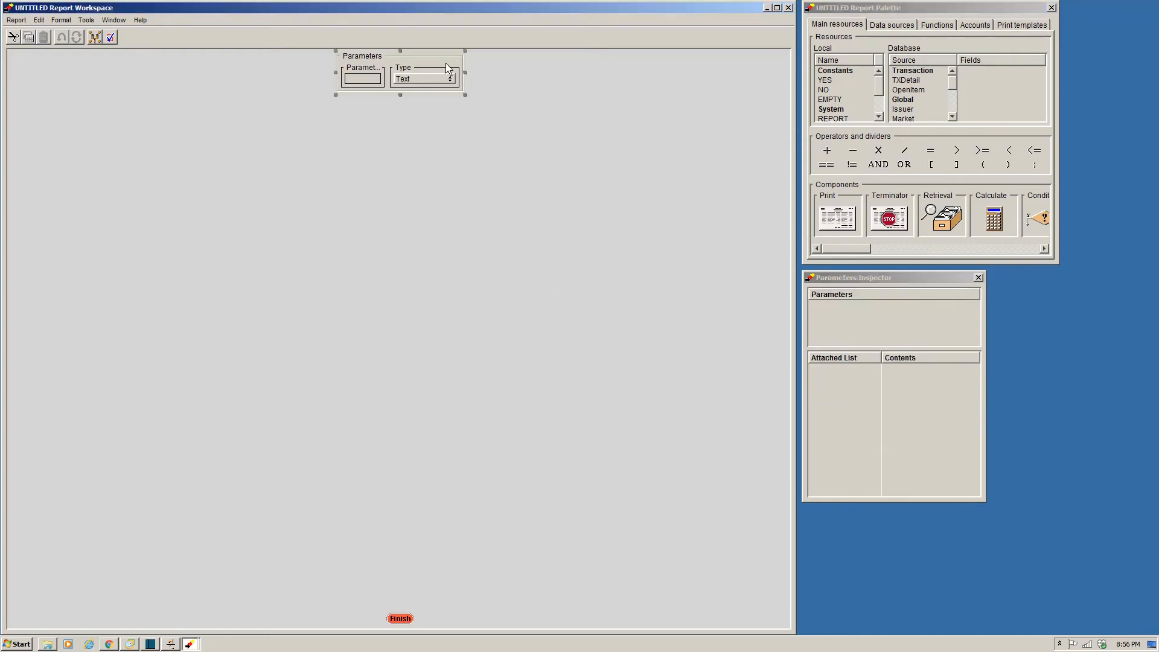
pyautogui.click(880, 100)
pyautogui.moveTo(878, 100); pyautogui.dragTo(878, 115)
pyautogui.click(865, 115)
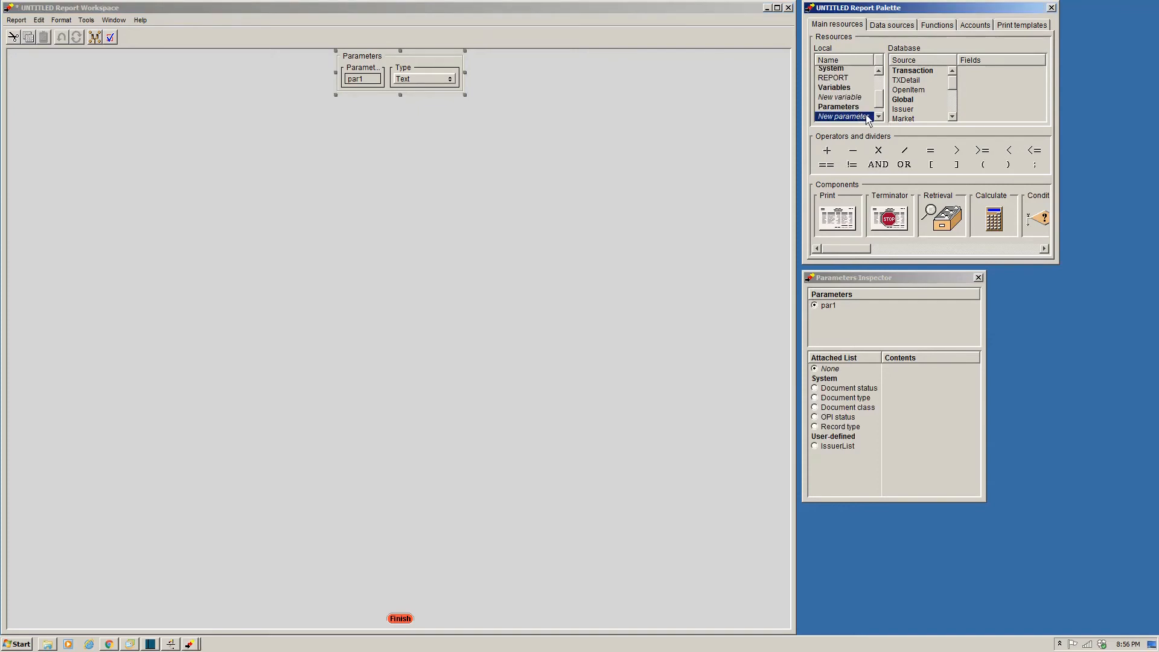
pyautogui.click(878, 117)
pyautogui.doubleClick(859, 118)
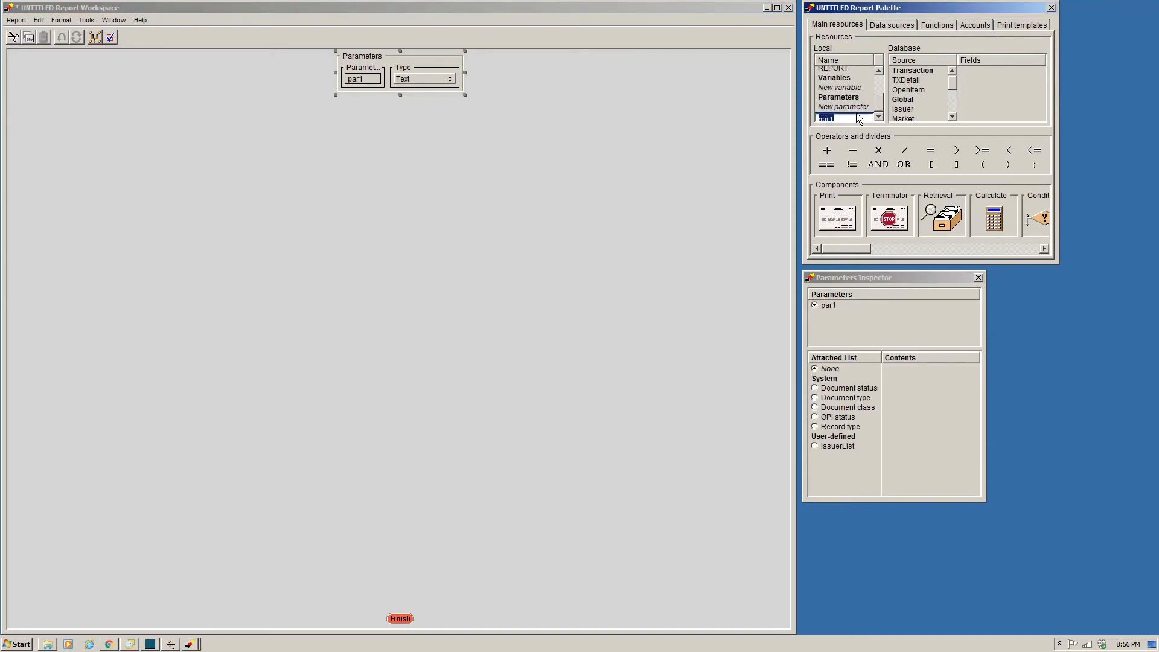
pyautogui.write('Ticker')
pyautogui.press('Return')
# - Place a Calculate block below Parameters and assign two new variables: var1 = 1 and var2 = 25.00
pyautogui.moveTo(993, 219); pyautogui.dragTo(342, 122)
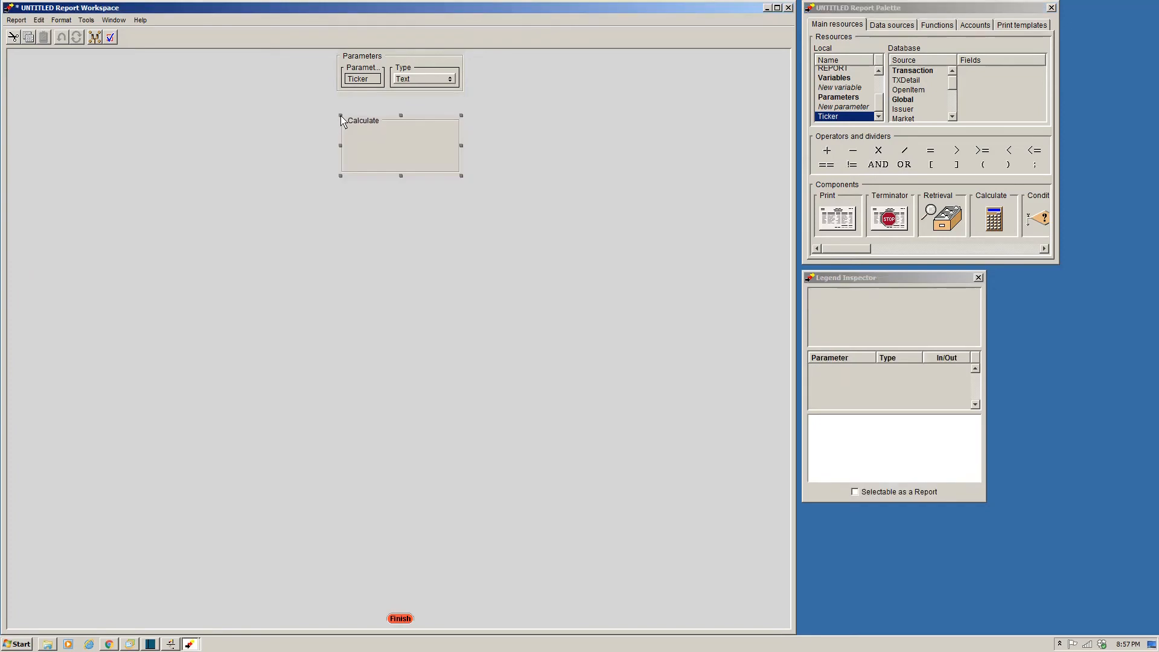
pyautogui.click(840, 88)
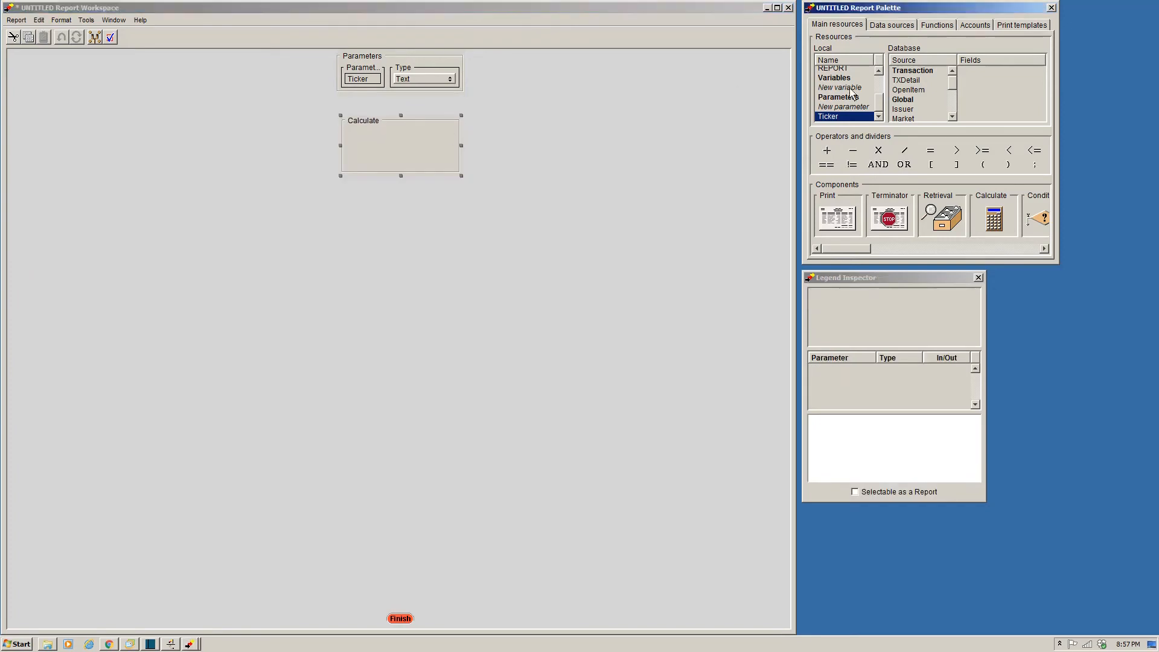
pyautogui.click(931, 152)
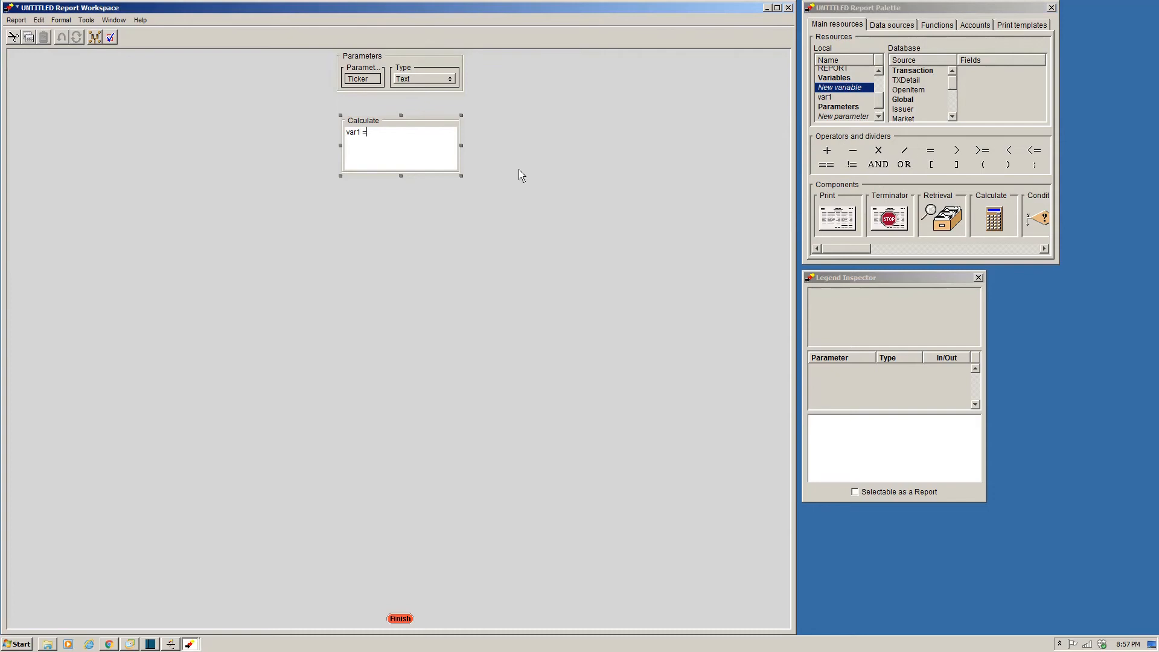
pyautogui.click(438, 151)
pyautogui.click(824, 89)
pyautogui.click(934, 152)
pyautogui.write('25.00;')
pyautogui.click(566, 148)
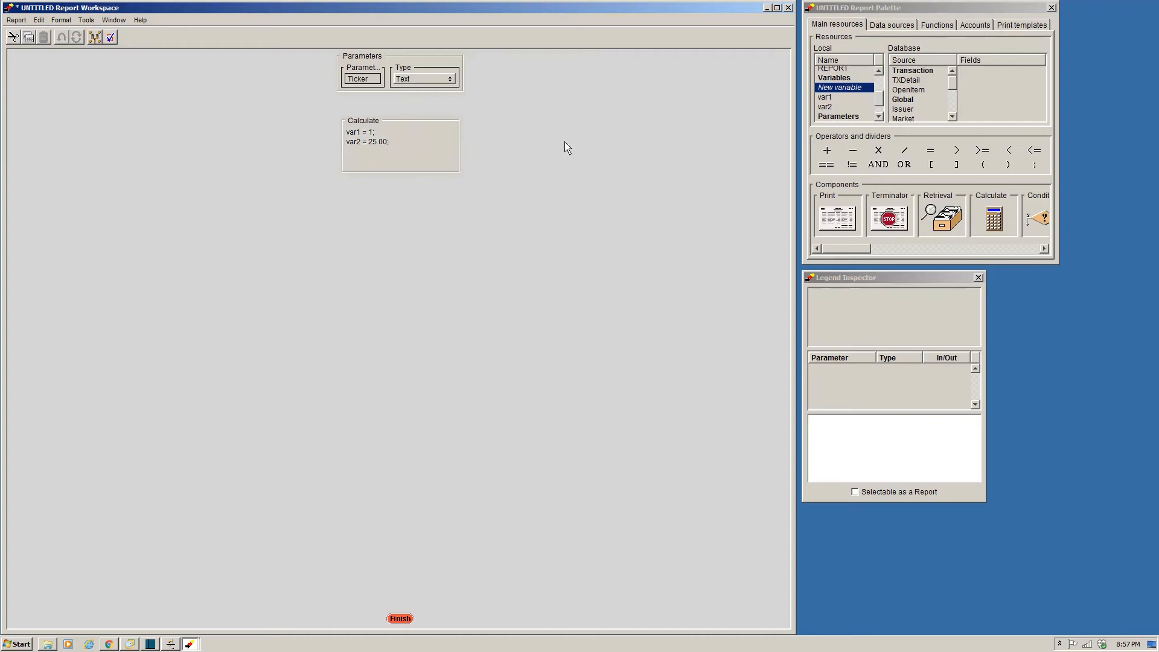
# - Rename variable var1 to Commission and var2 to Stock par value
pyautogui.doubleClick(832, 99)
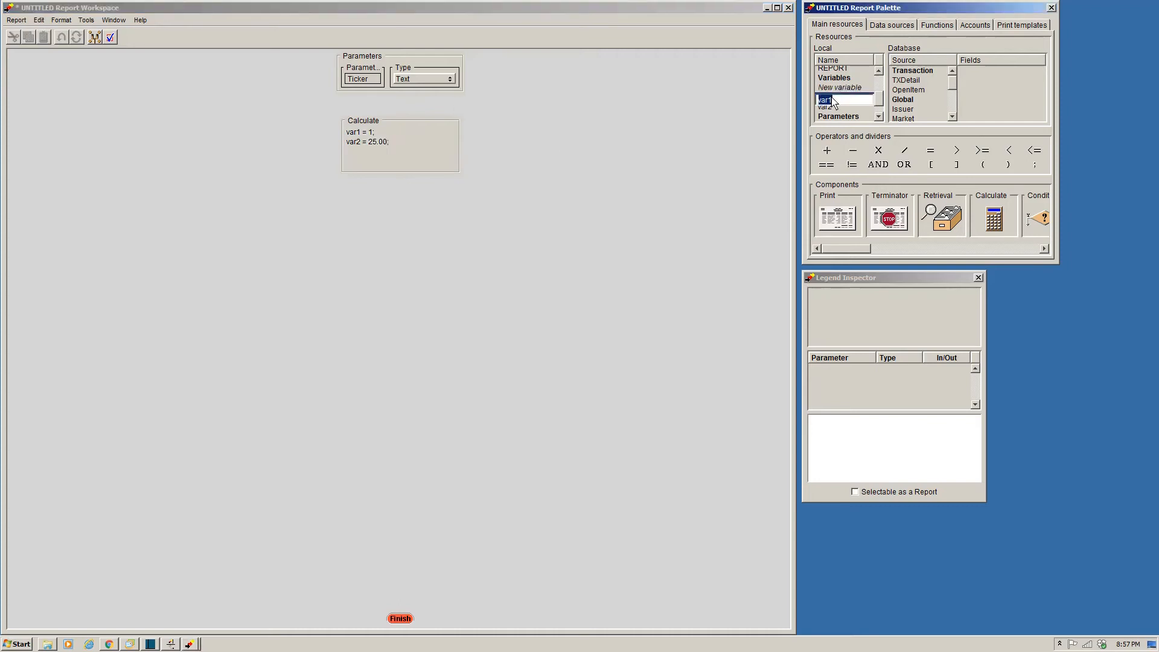
pyautogui.write('Commission')
pyautogui.press('Return')
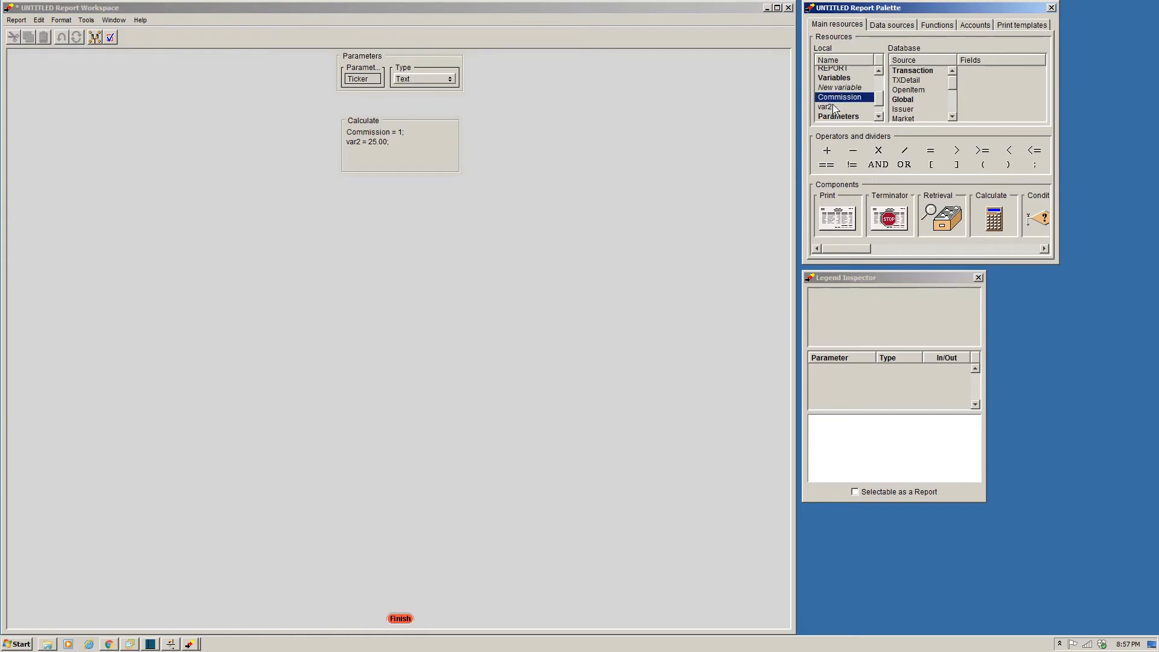
pyautogui.doubleClick(834, 108)
pyautogui.write('Stock par val')
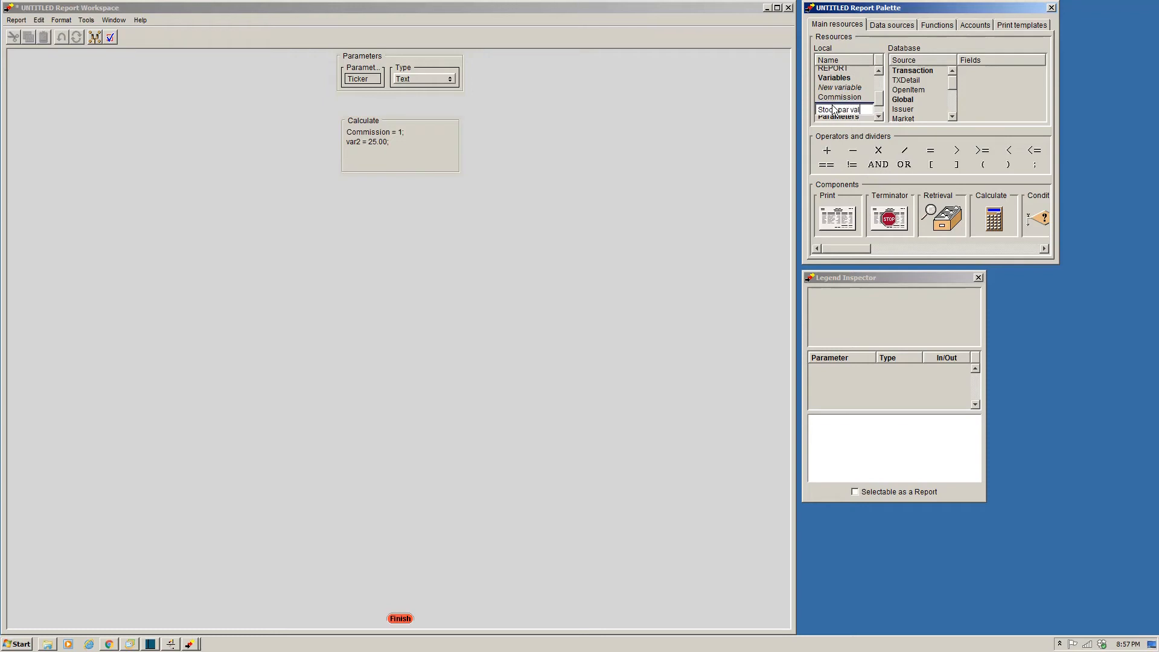
pyautogui.write('ue')
pyautogui.press('Return')
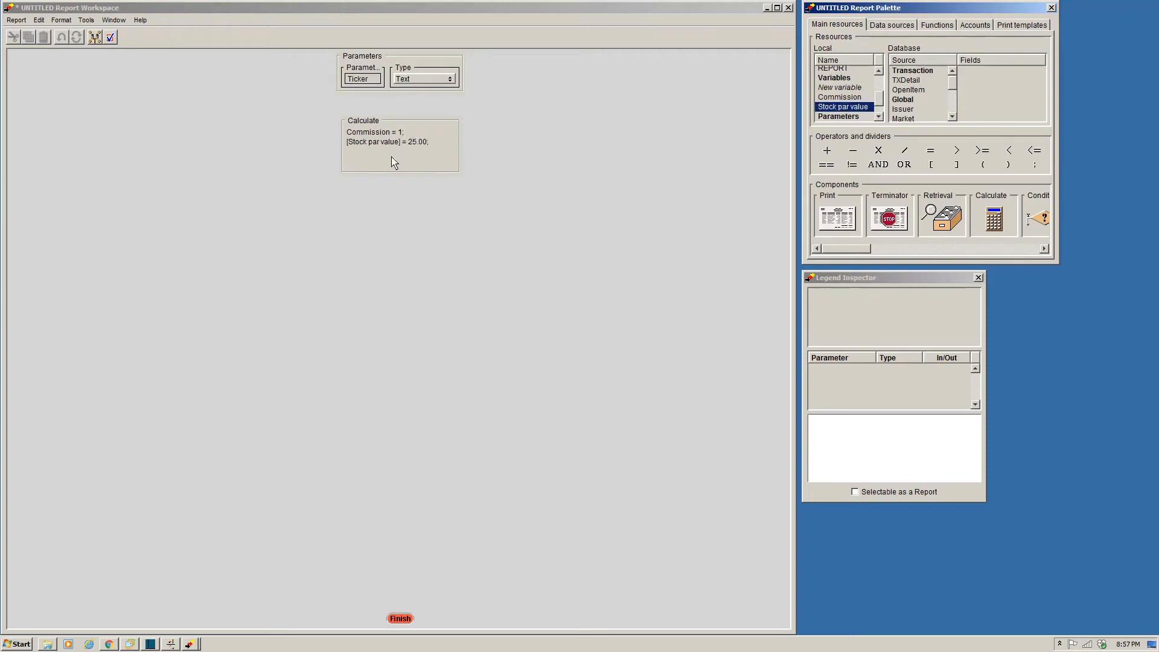
# - Shrink the Calculate block to fit its two lines and connect the Parameters block to it
pyautogui.click(400, 173)
pyautogui.moveTo(401, 177); pyautogui.dragTo(401, 154)
pyautogui.moveTo(461, 134); pyautogui.dragTo(436, 134)
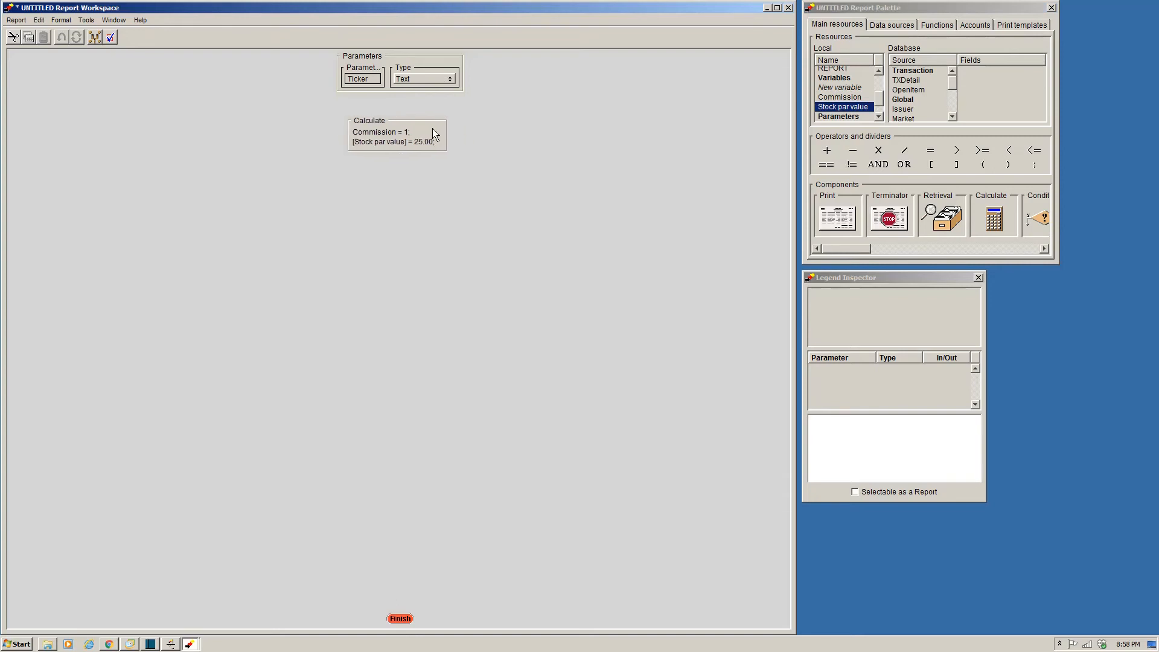
pyautogui.click(404, 84)
pyautogui.moveTo(404, 85); pyautogui.dragTo(397, 127)
# - Place a Retrieval block with five field rows below the Calculate block and set its source to Market
pyautogui.click(955, 220)
pyautogui.moveTo(956, 223); pyautogui.dragTo(361, 181)
pyautogui.moveTo(394, 237); pyautogui.dragTo(381, 288)
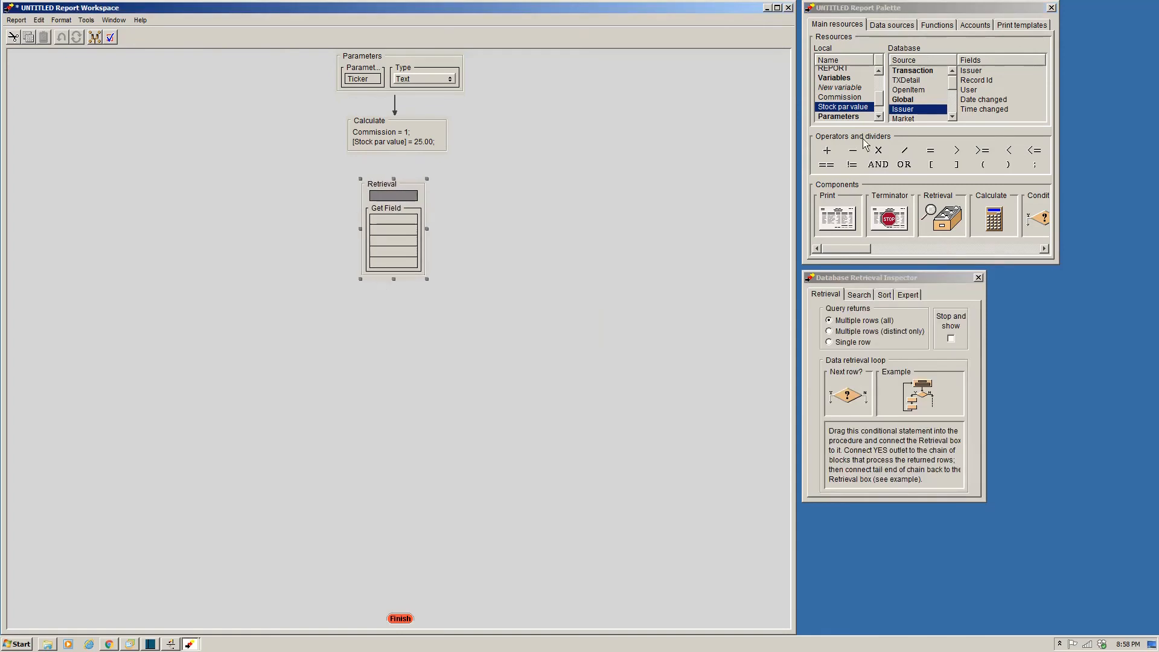
pyautogui.click(897, 118)
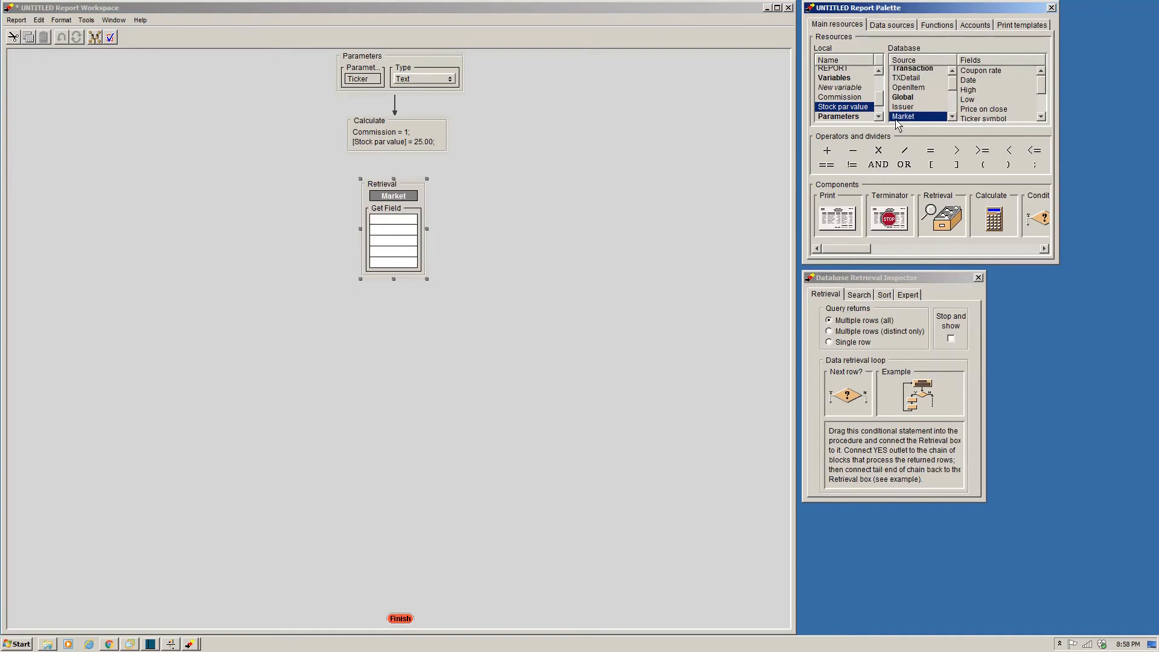
# - Add the Date, High, Low, Price on close and Coupon rate fields to the Market retrieval
pyautogui.click(978, 82)
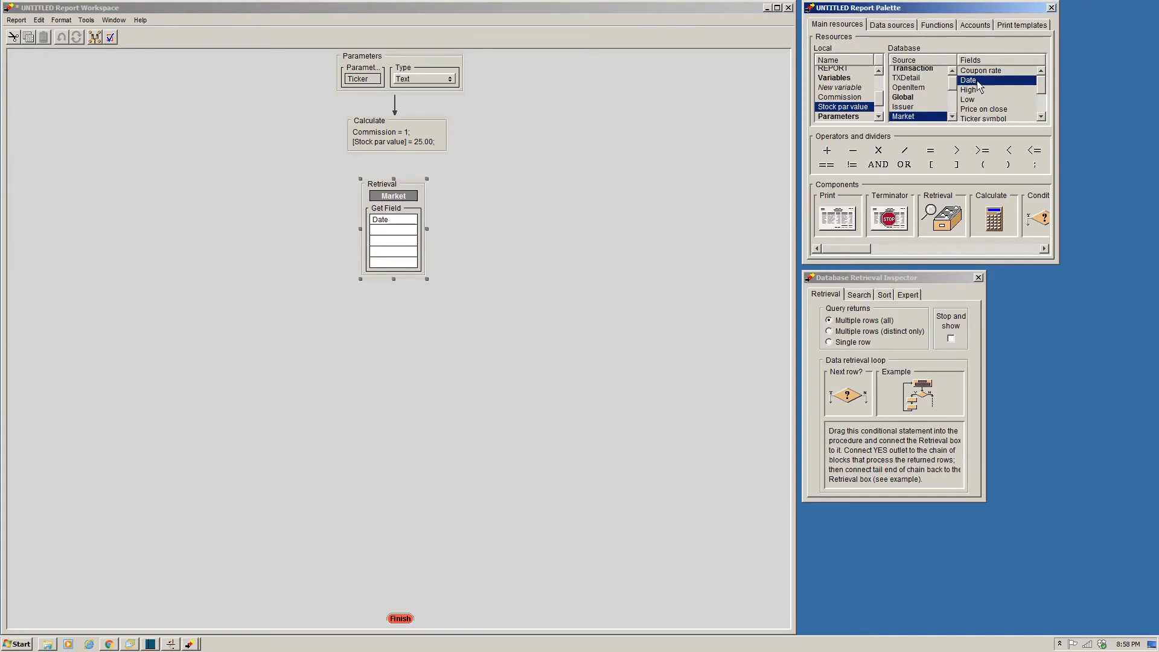
pyautogui.click(979, 92)
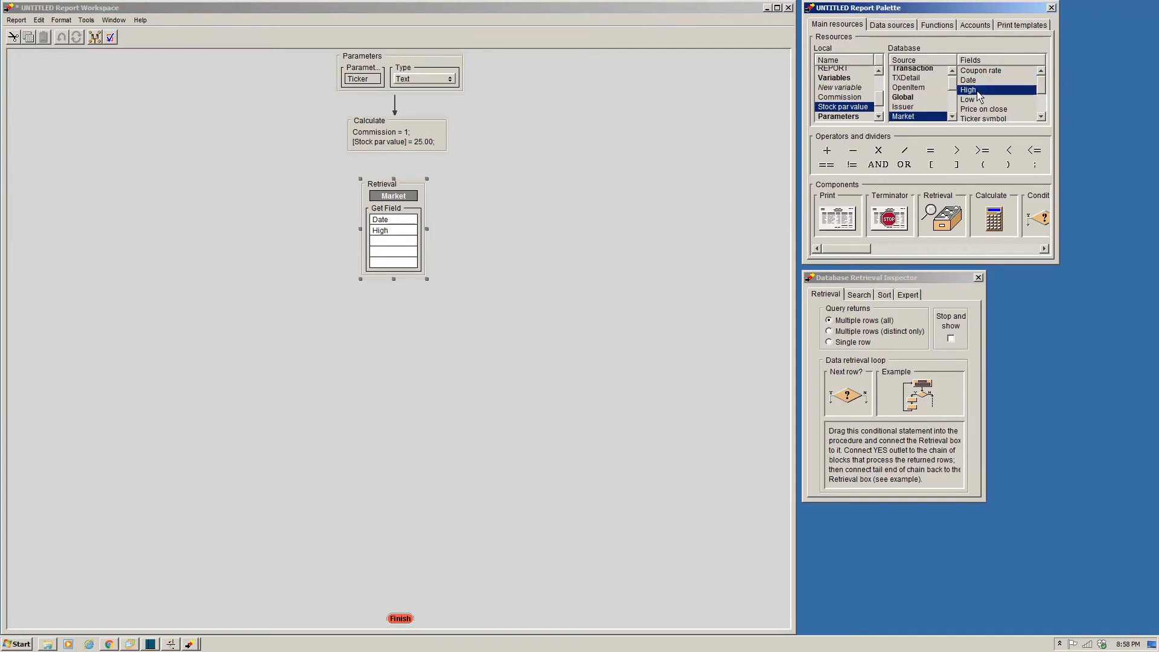
pyautogui.click(977, 101)
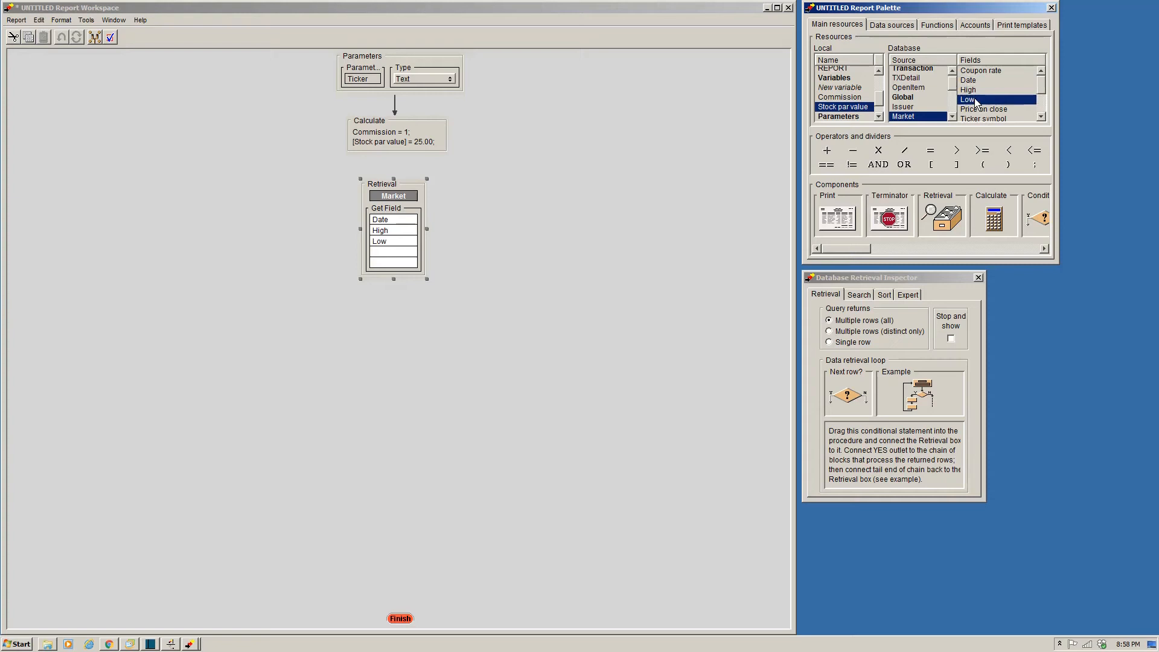
pyautogui.click(981, 110)
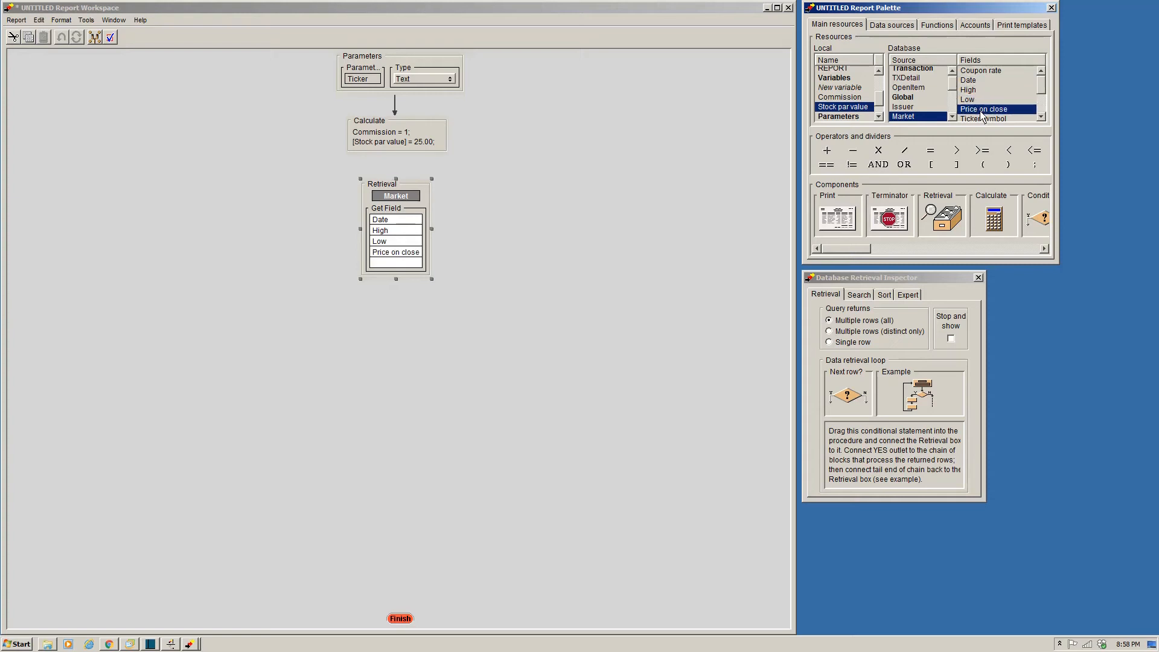
pyautogui.click(983, 71)
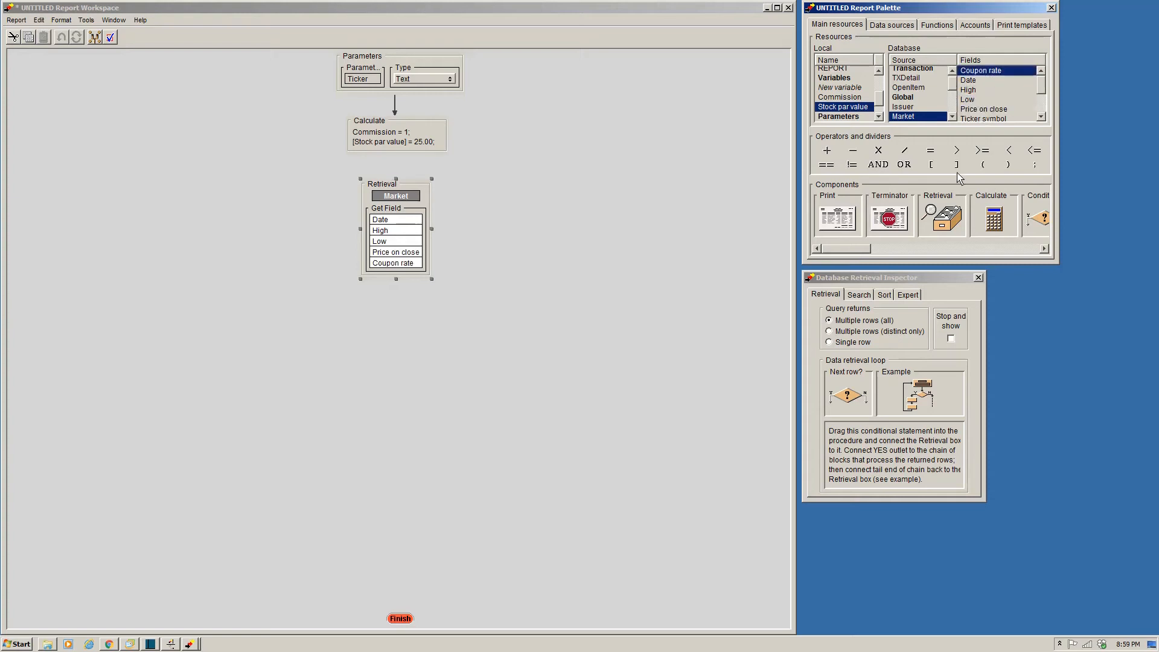
# - Restrict the Market retrieval to Ticker symbol = the Ticker parameter and sort it by Date
pyautogui.click(859, 295)
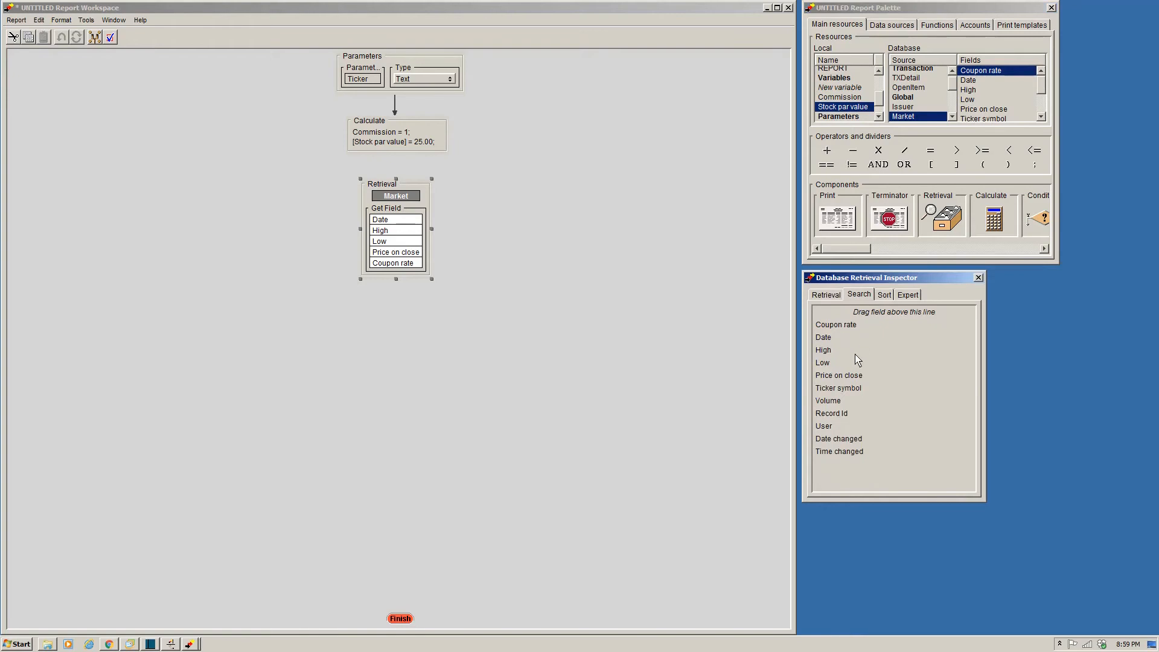
pyautogui.moveTo(861, 388); pyautogui.dragTo(859, 315)
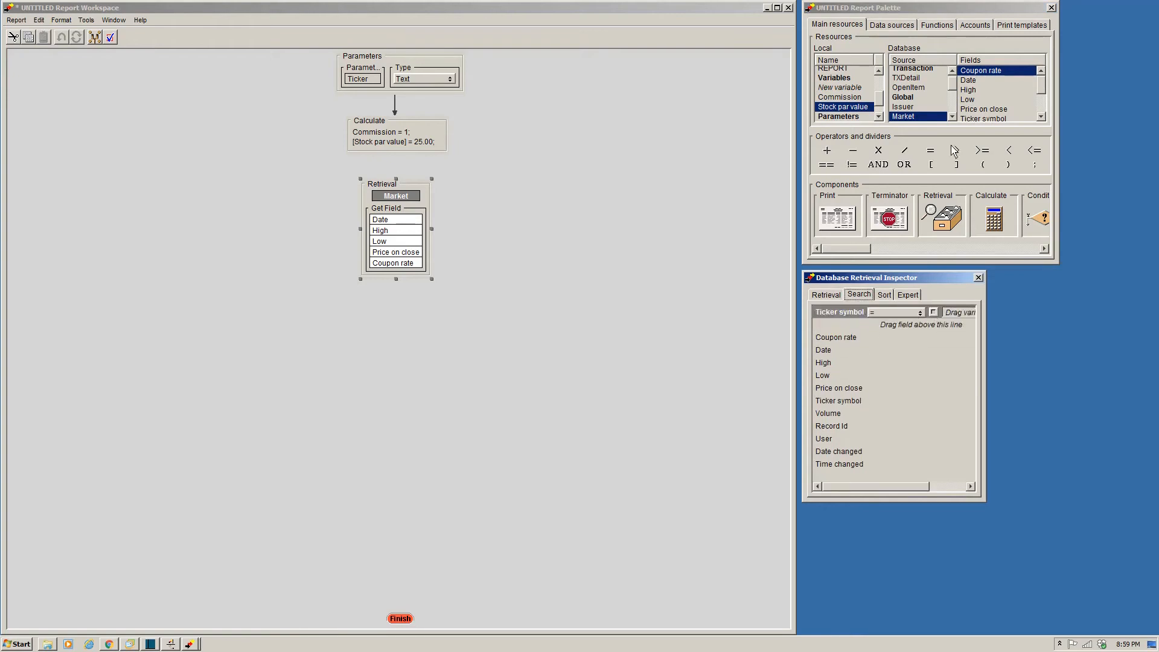
pyautogui.click(878, 116)
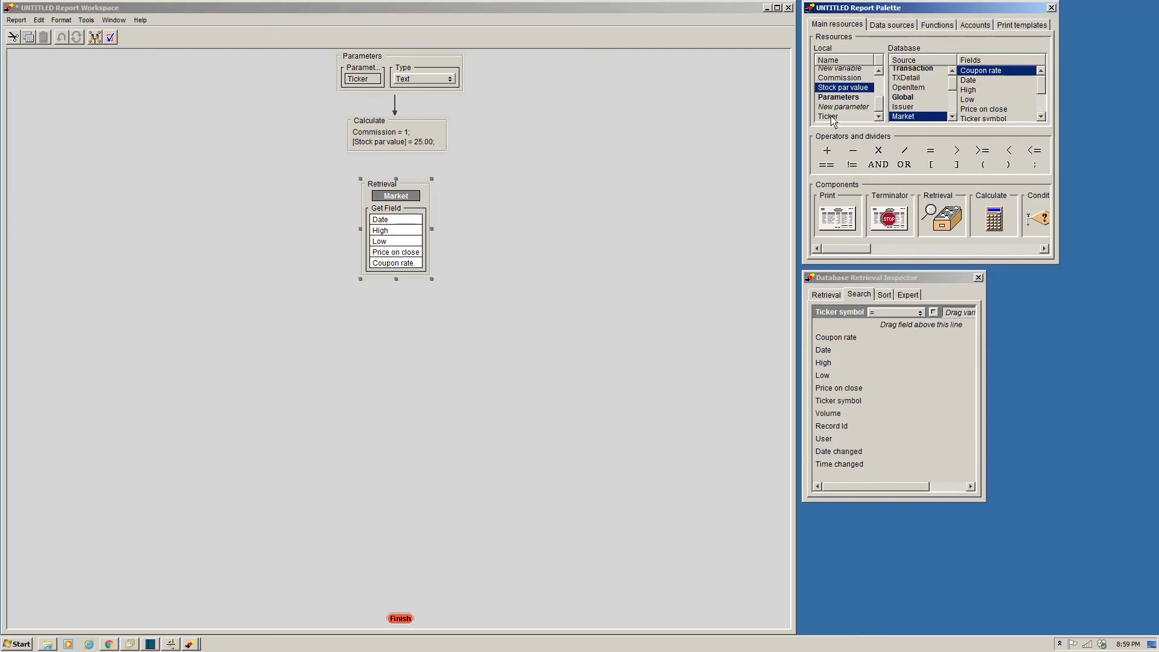
pyautogui.moveTo(830, 116); pyautogui.dragTo(963, 320)
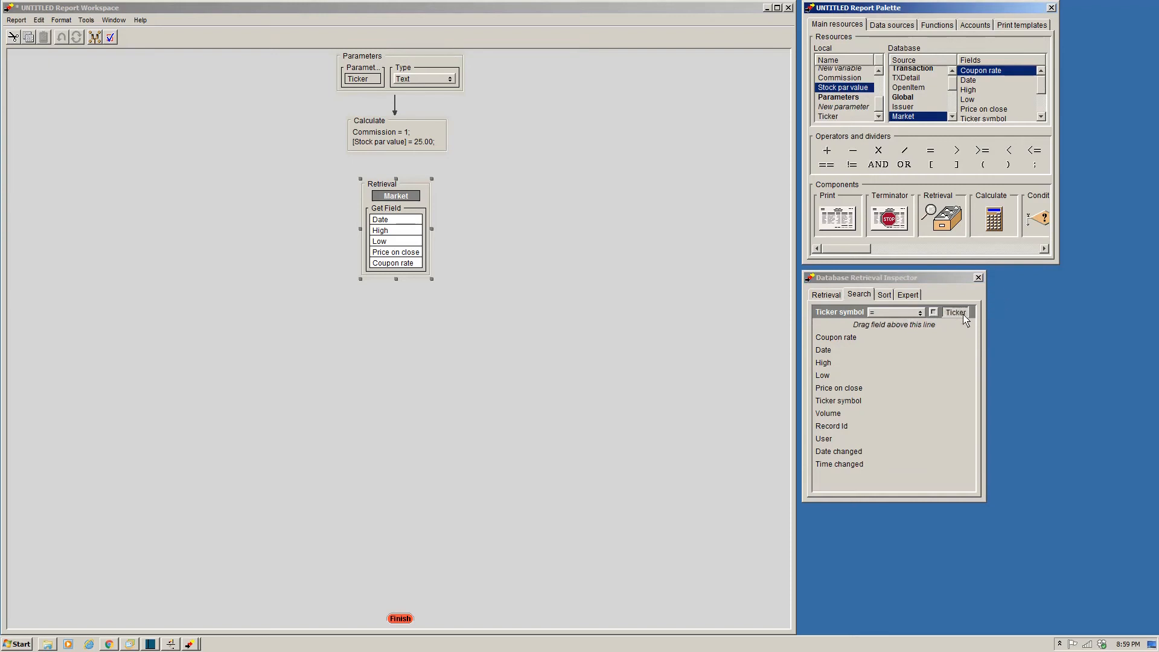
pyautogui.click(883, 295)
pyautogui.moveTo(850, 343); pyautogui.dragTo(845, 305)
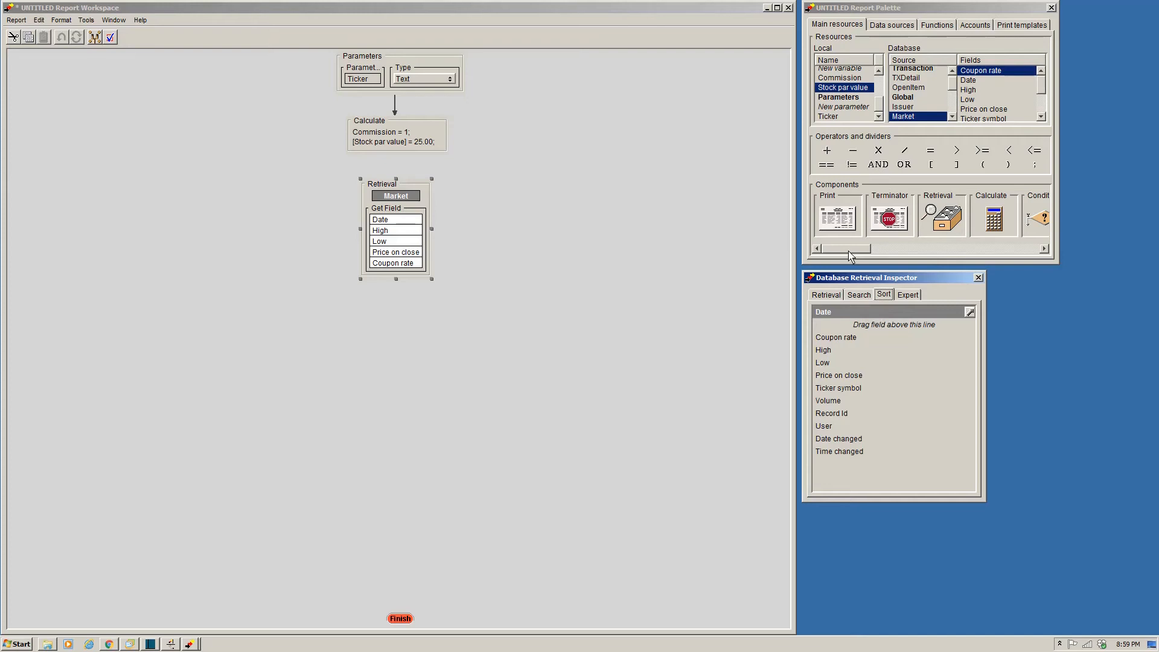
# - Place the retrieval loop's Next row? condition below the Retrieval block
pyautogui.click(818, 296)
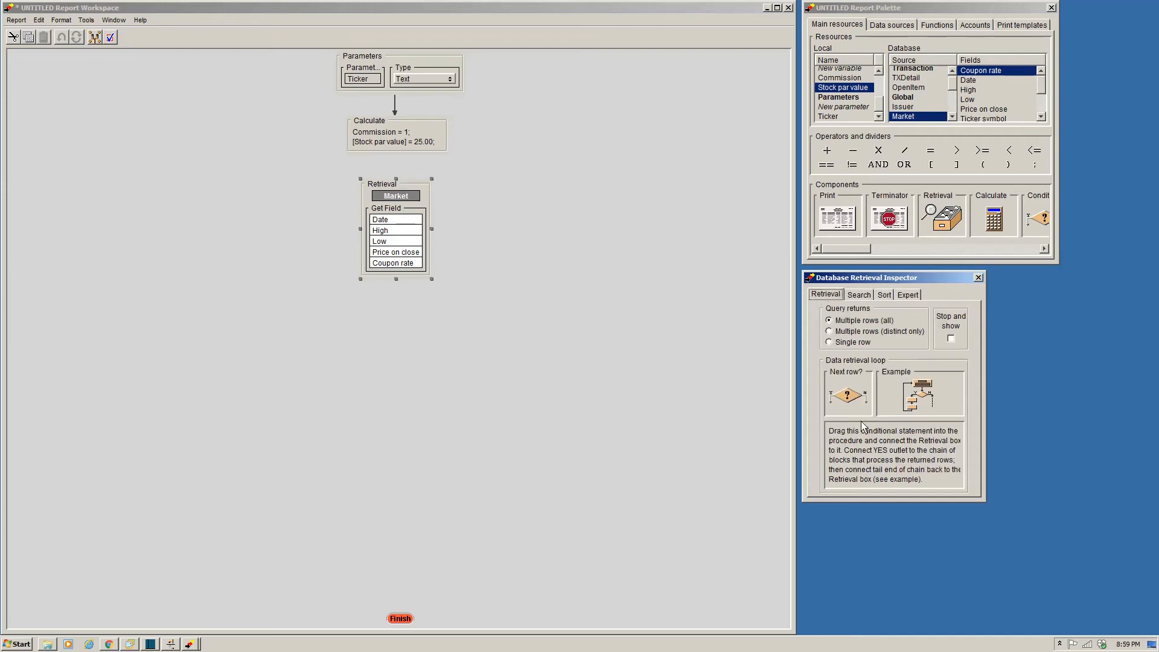
pyautogui.moveTo(826, 389); pyautogui.dragTo(344, 299)
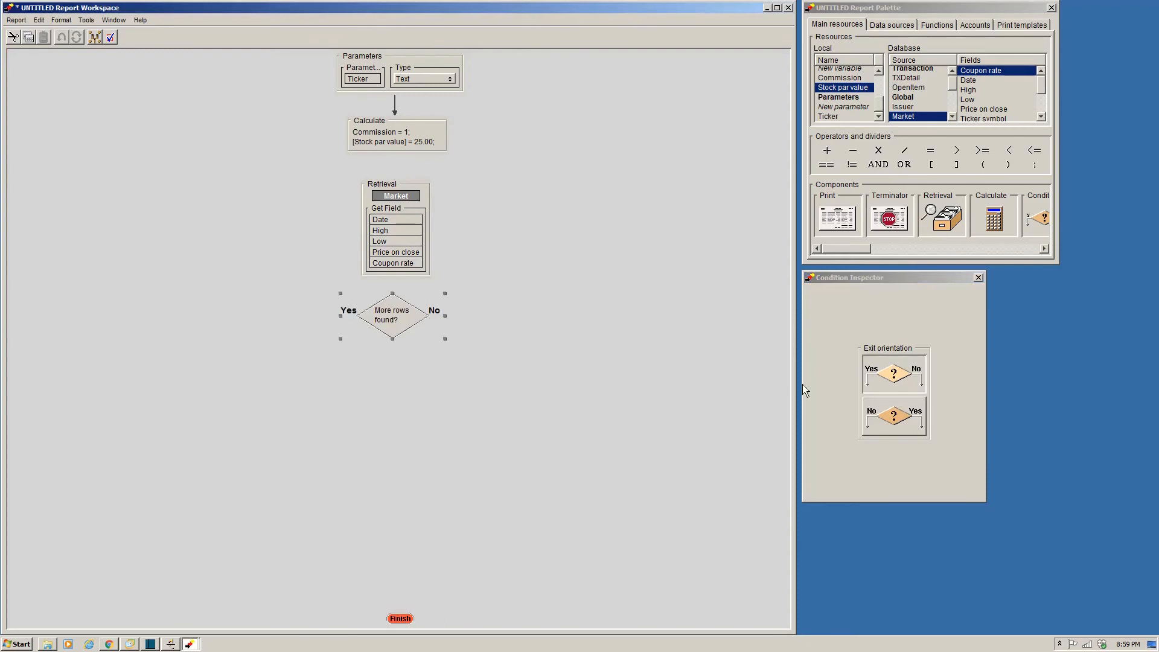
# - Set the More rows found? condition's exits to No/Yes orientation and link the Calculate block, Market retrieval and condition in sequence
pyautogui.click(894, 423)
pyautogui.moveTo(403, 139); pyautogui.dragTo(396, 313)
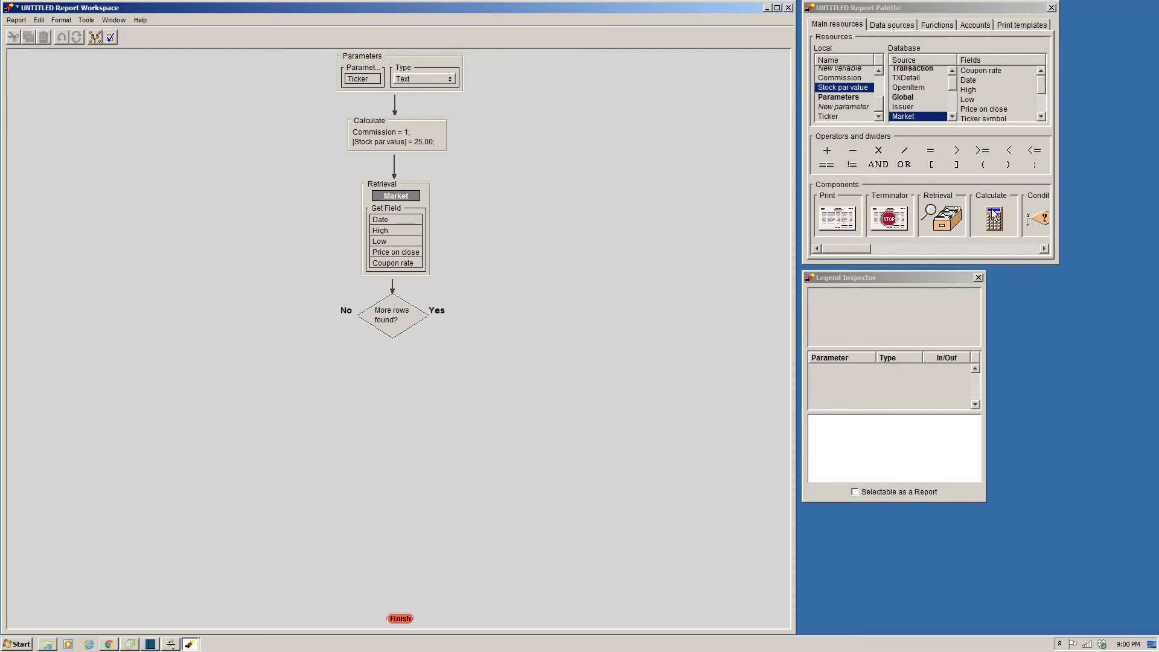
# - Place a second Calculate block beside the Market retrieval and widen it to fit long formulas
pyautogui.click(964, 236)
pyautogui.moveTo(964, 236); pyautogui.dragTo(474, 240)
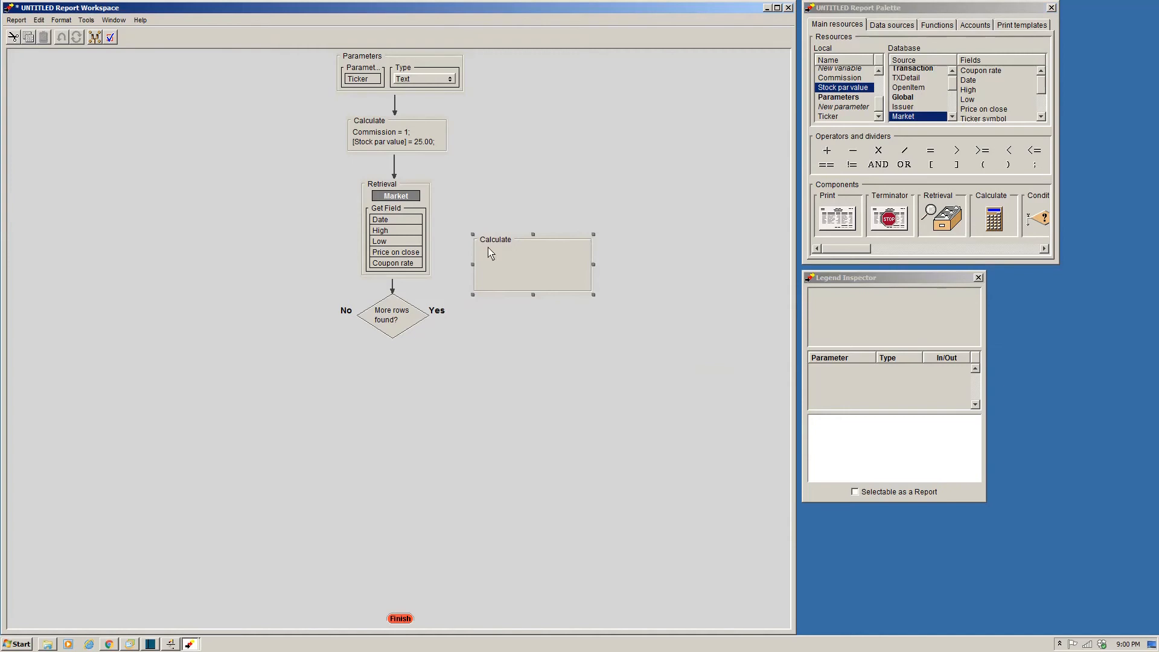
pyautogui.moveTo(595, 270); pyautogui.dragTo(700, 285)
# - In the second Calculate block, assign a new variable the formula Market.[Price on close] * (1 + Commission * 0.01);
pyautogui.click(882, 110)
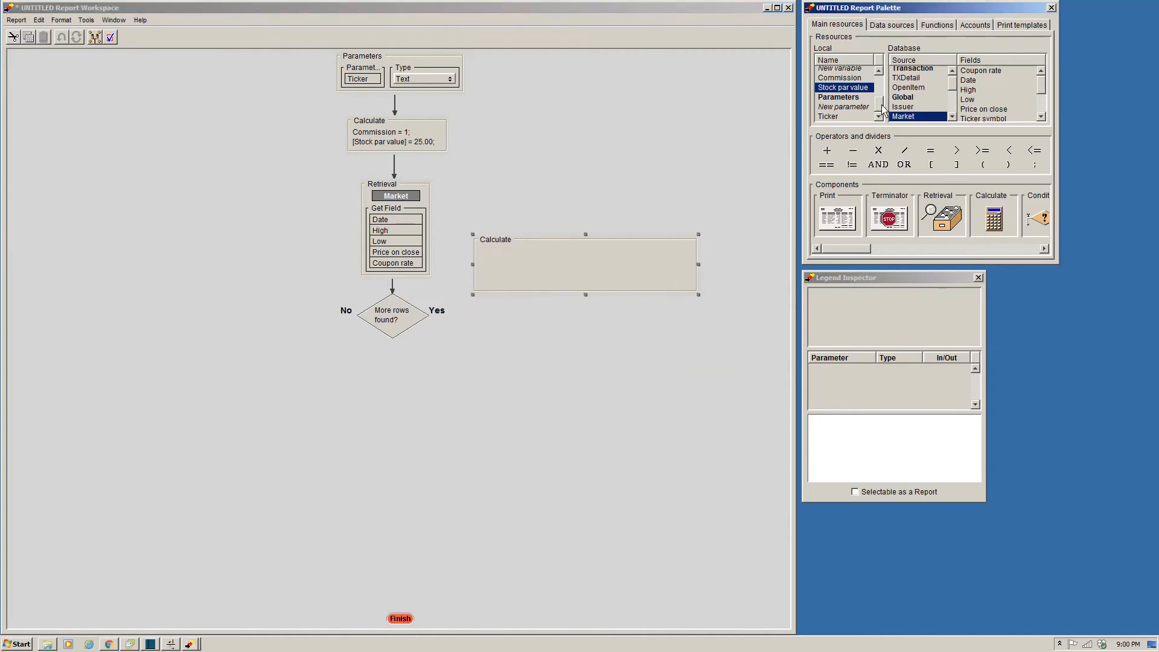
pyautogui.scroll(3, 882, 110)
pyautogui.doubleClick(860, 98)
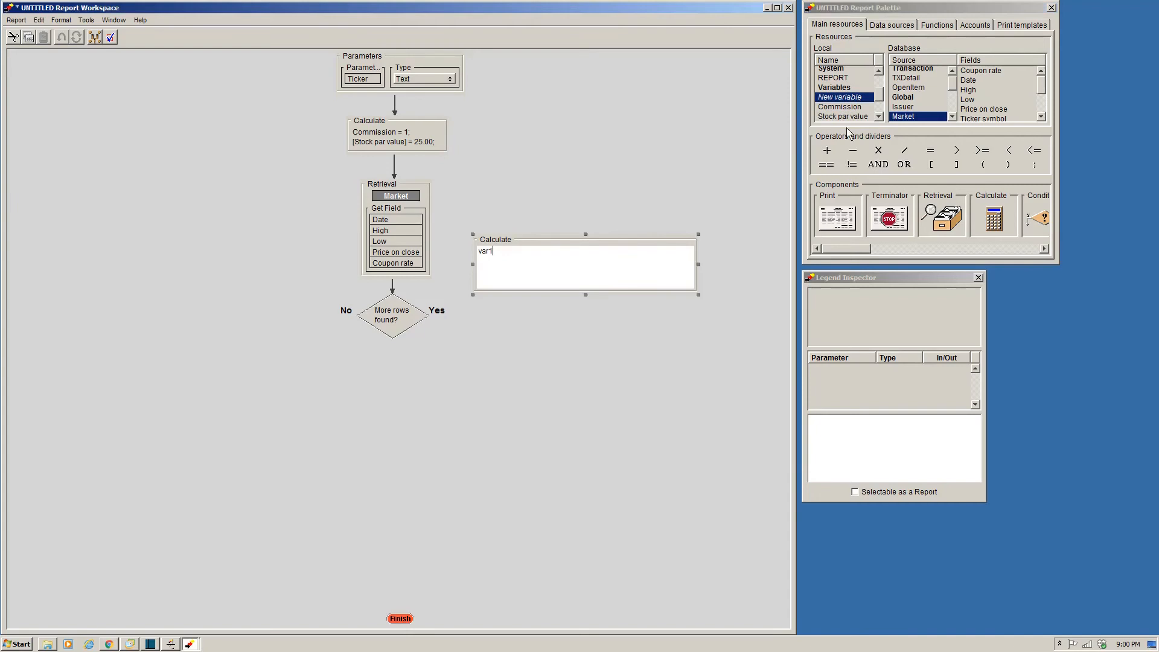
pyautogui.click(930, 152)
pyautogui.doubleClick(983, 110)
pyautogui.click(878, 151)
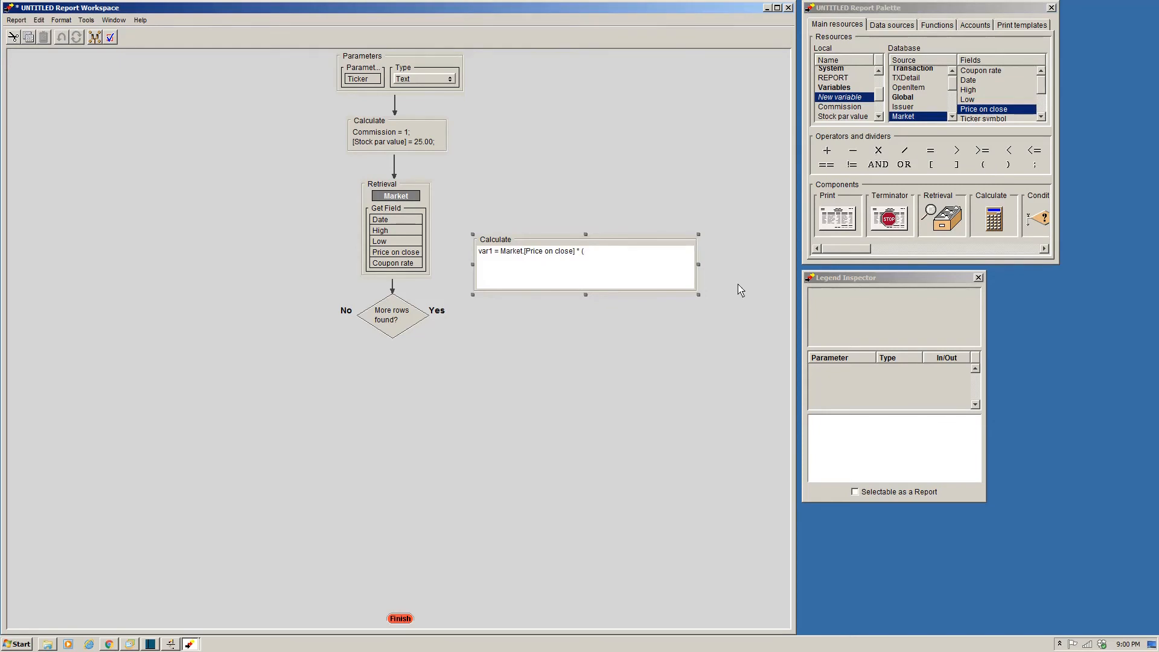
pyautogui.write('1 +')
pyautogui.doubleClick(821, 112)
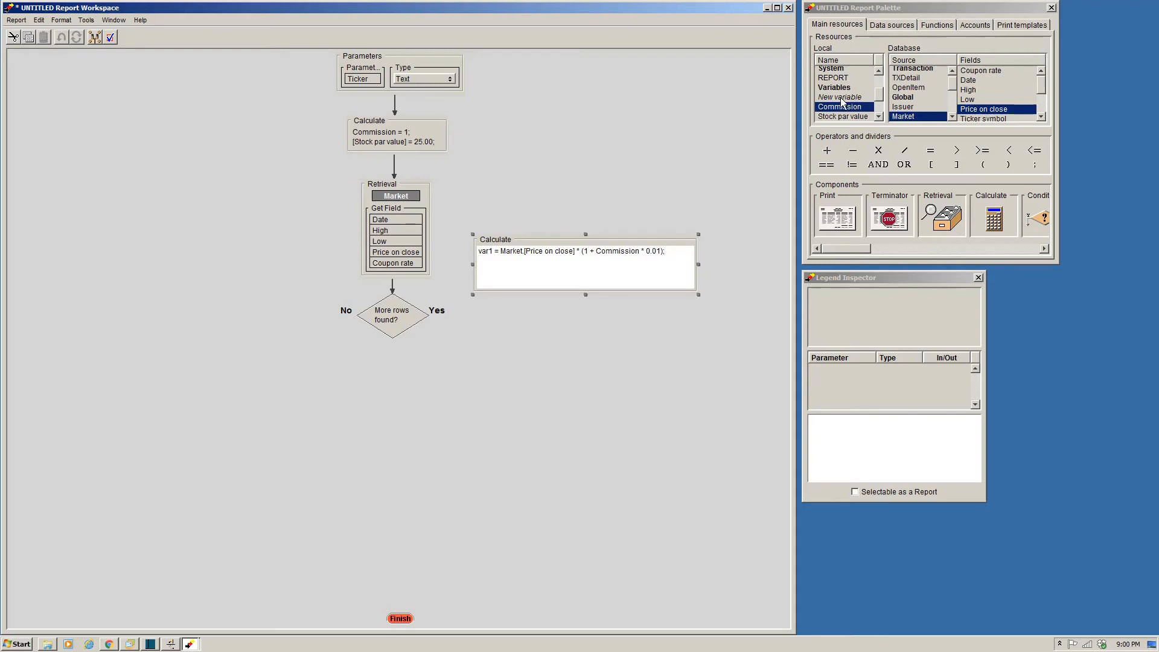
# - Add a second line to the block assigning another new variable the formula [Stock par value] / var1 * Market.[Coupon rate];
pyautogui.doubleClick(842, 97)
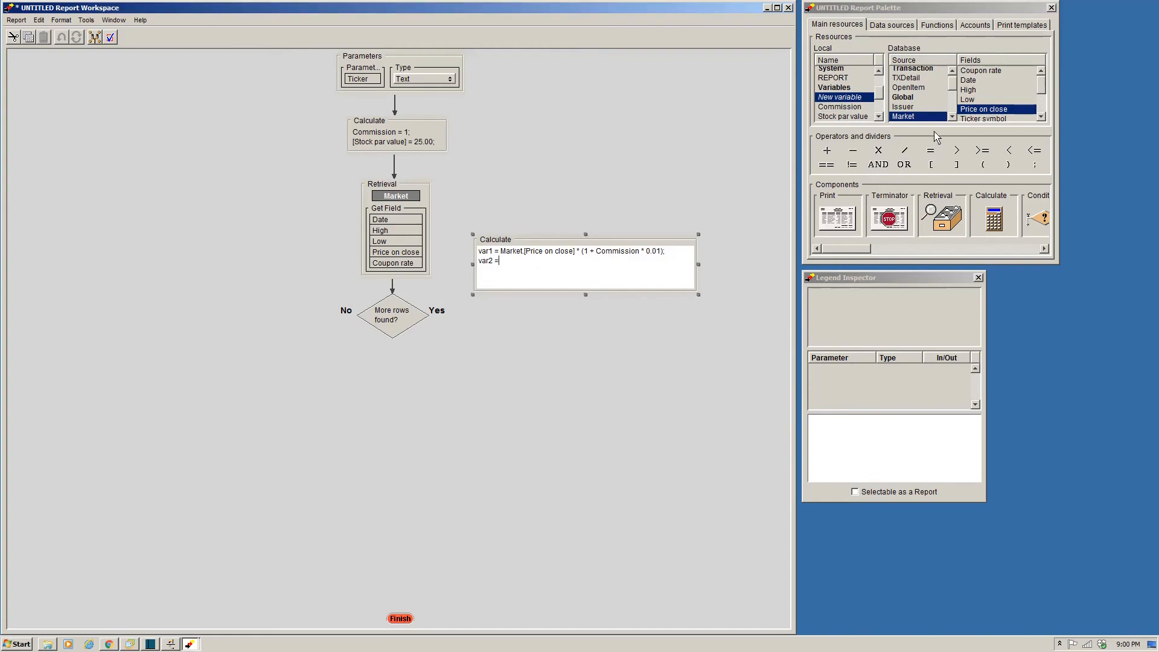
pyautogui.doubleClick(852, 117)
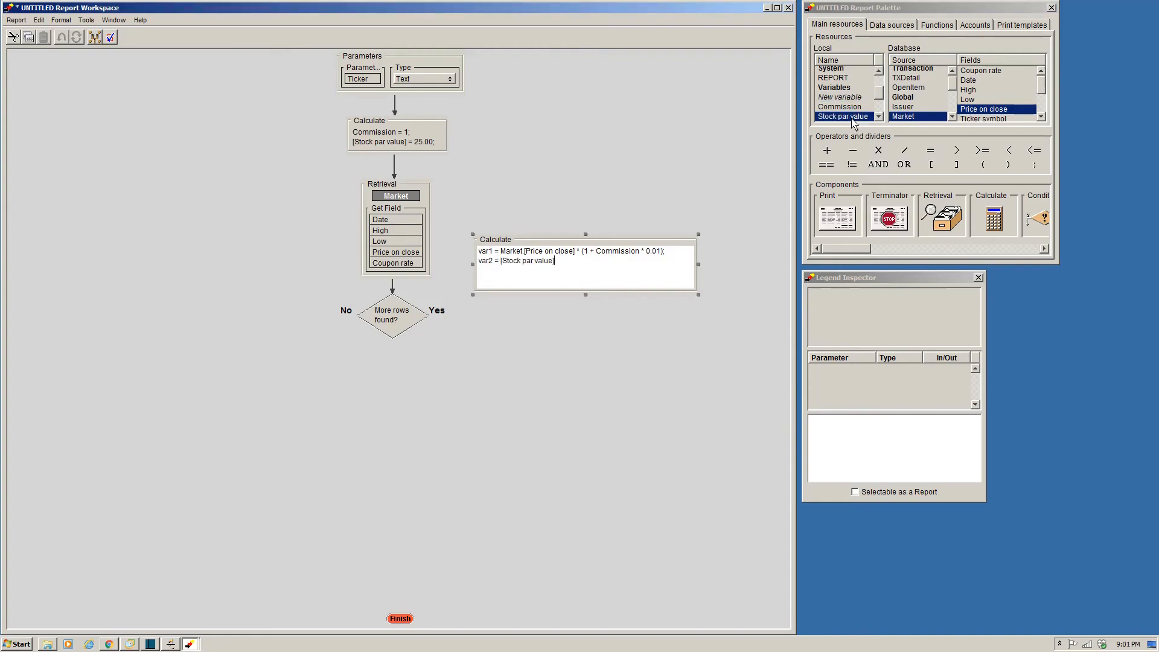
pyautogui.doubleClick(906, 150)
pyautogui.moveTo(879, 96); pyautogui.dragTo(874, 116)
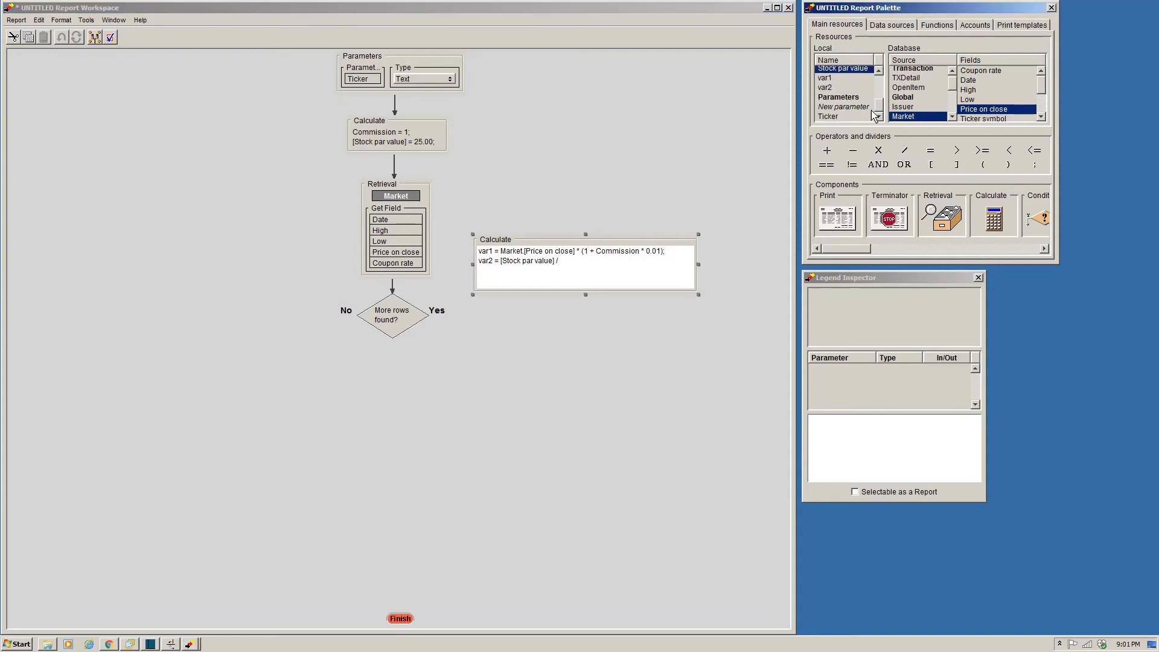
pyautogui.doubleClick(825, 79)
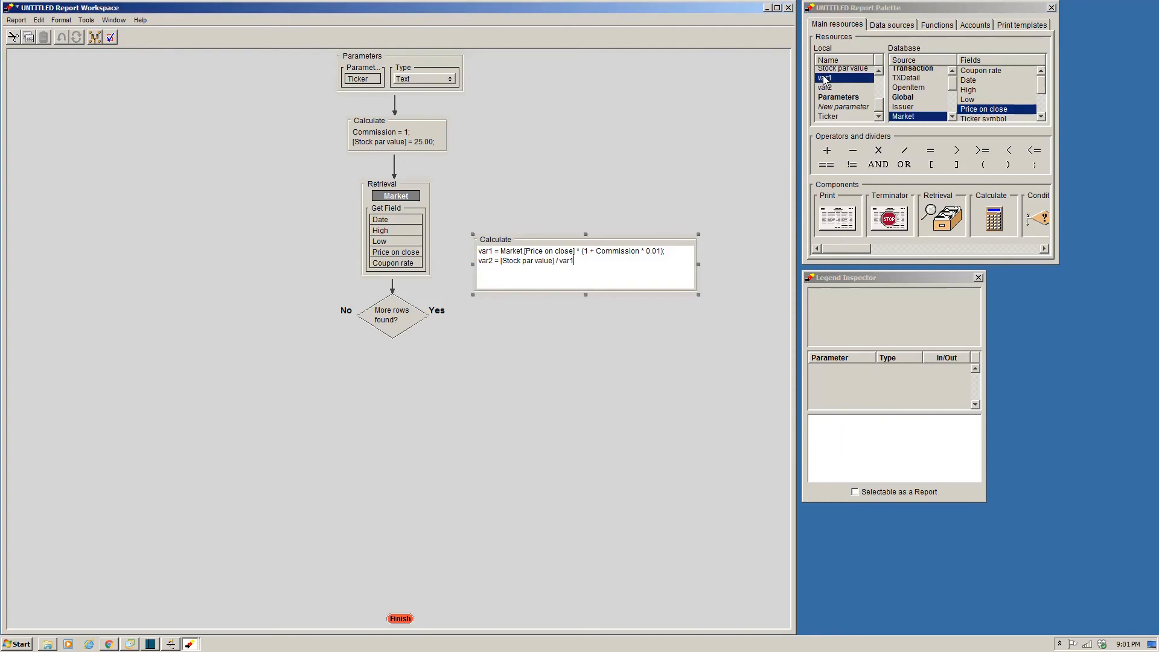
pyautogui.click(879, 152)
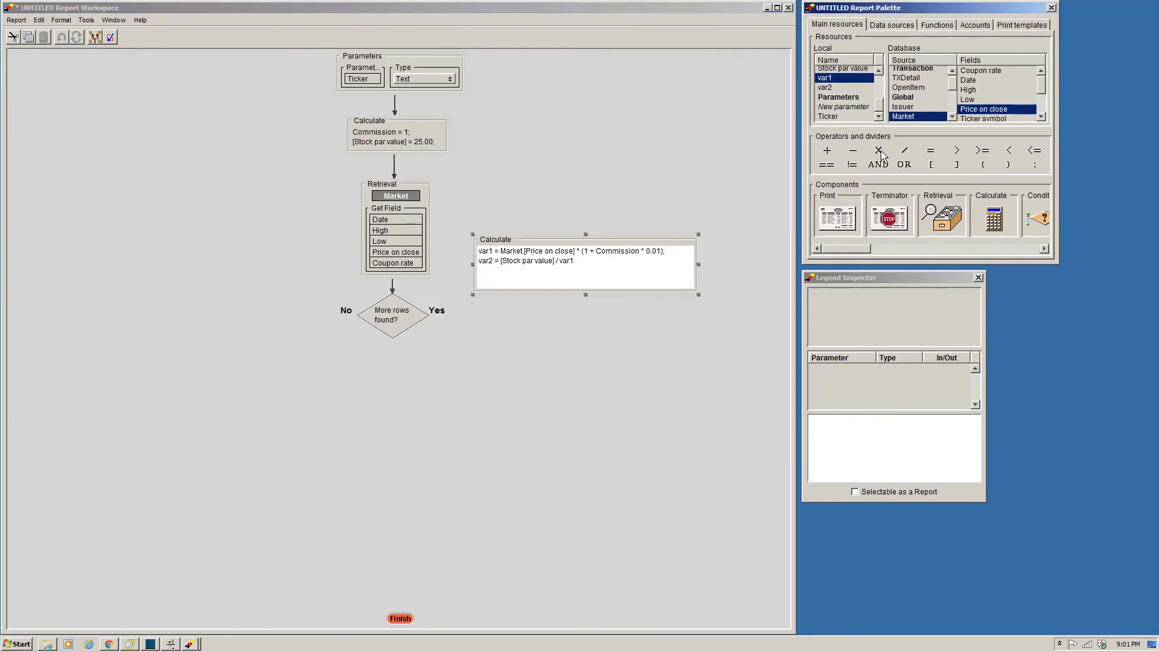
pyautogui.doubleClick(994, 71)
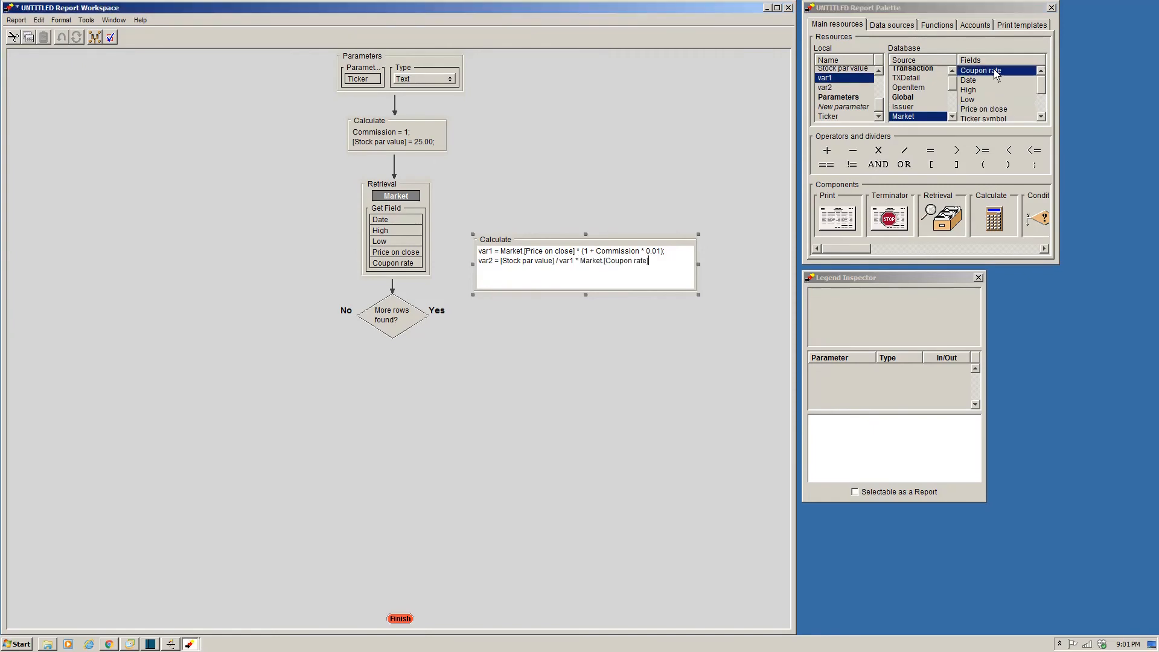
pyautogui.click(1034, 165)
pyautogui.click(591, 178)
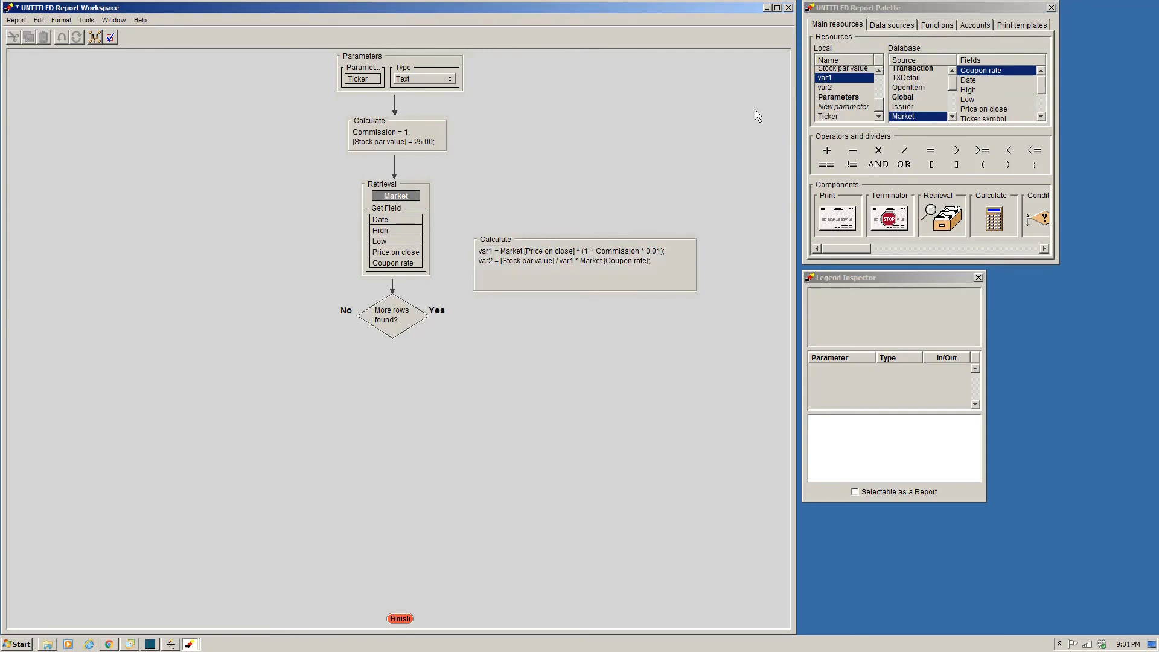
# - Rename the variable var1 as Price and var2 as Yield
pyautogui.click(829, 81)
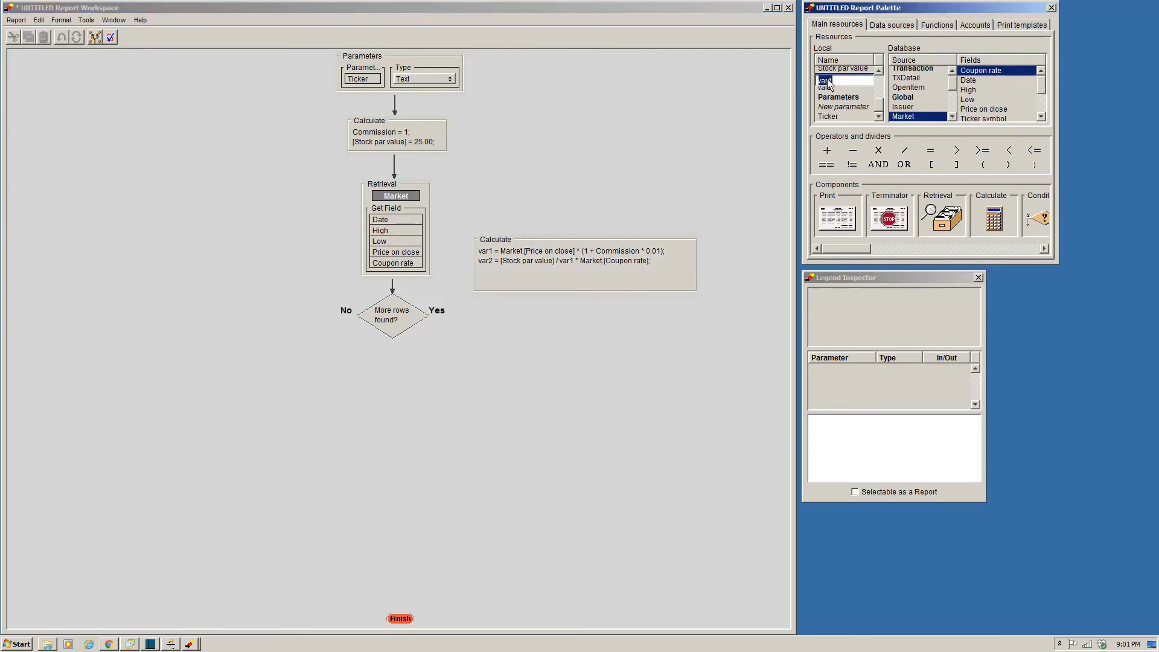
pyautogui.write('Price')
pyautogui.press('Return')
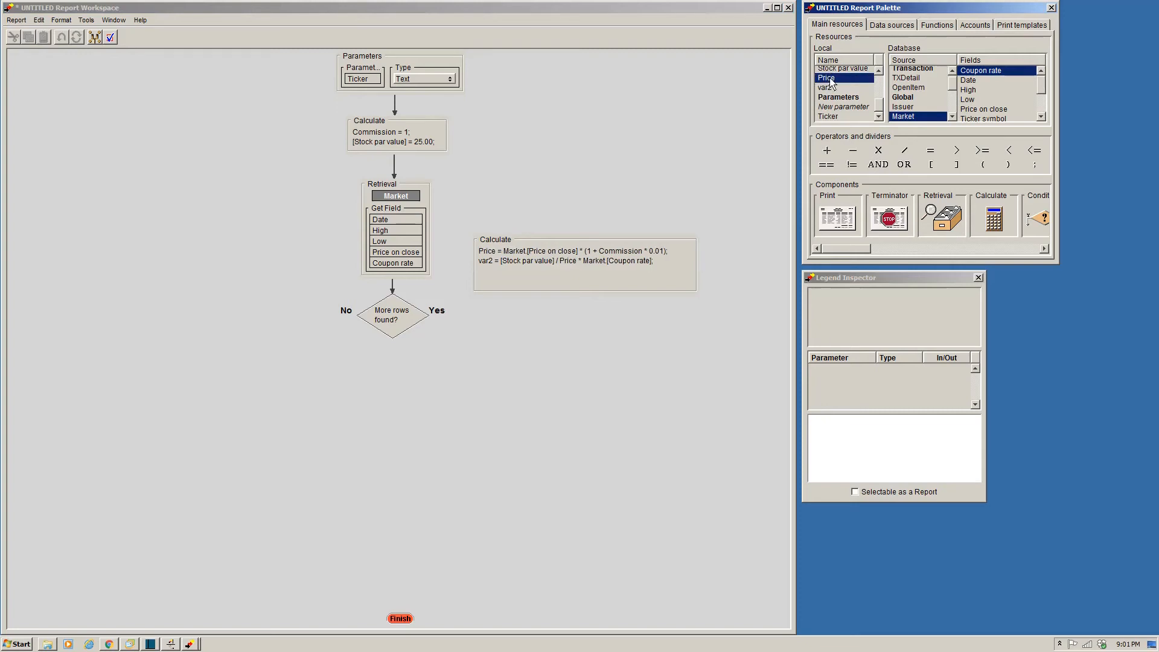
pyautogui.click(828, 90)
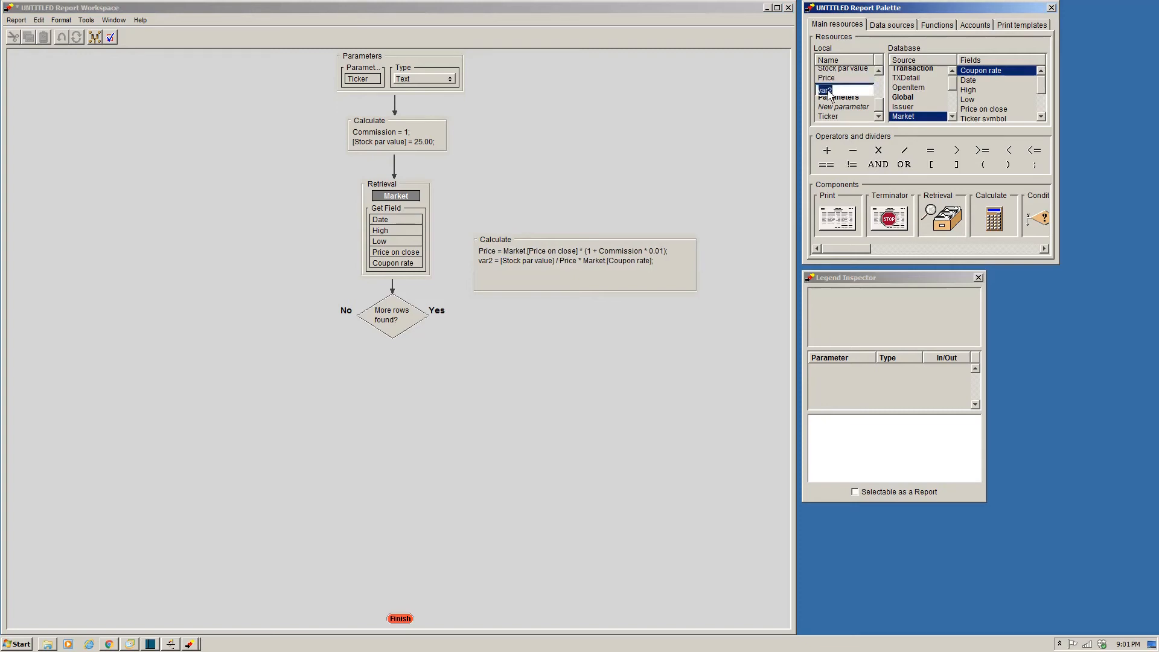
pyautogui.write('Yield')
pyautogui.press('Return')
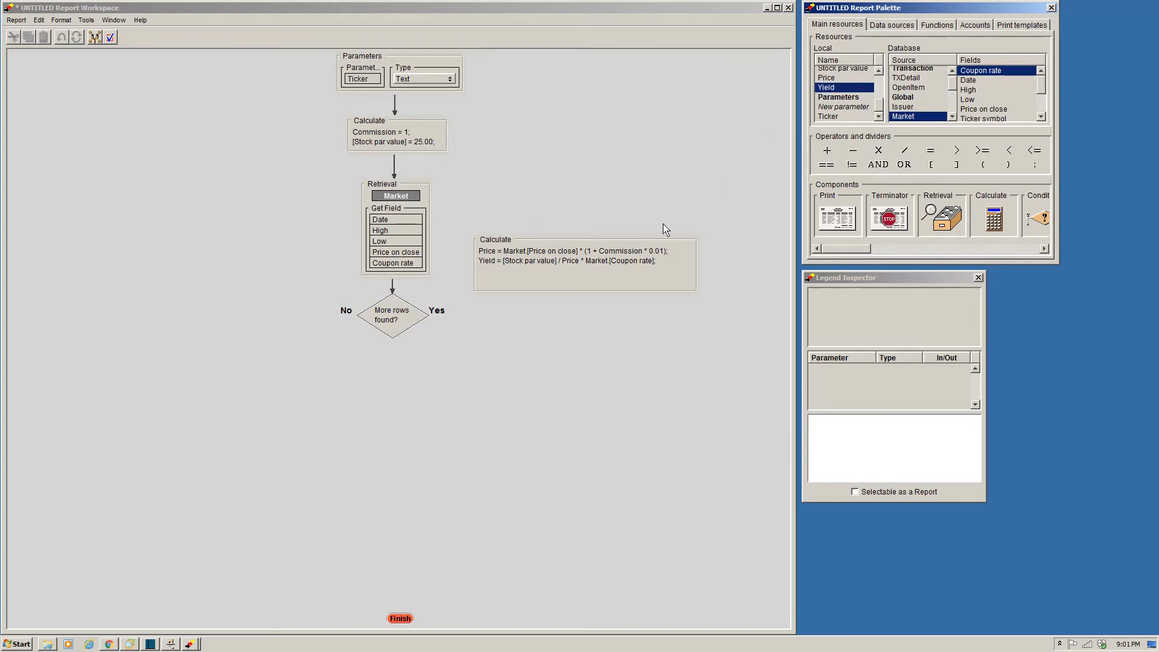
# - Shrink the Price and Yield Calculate block to fit its formulas and link the condition's Yes exit to it
pyautogui.click(615, 269)
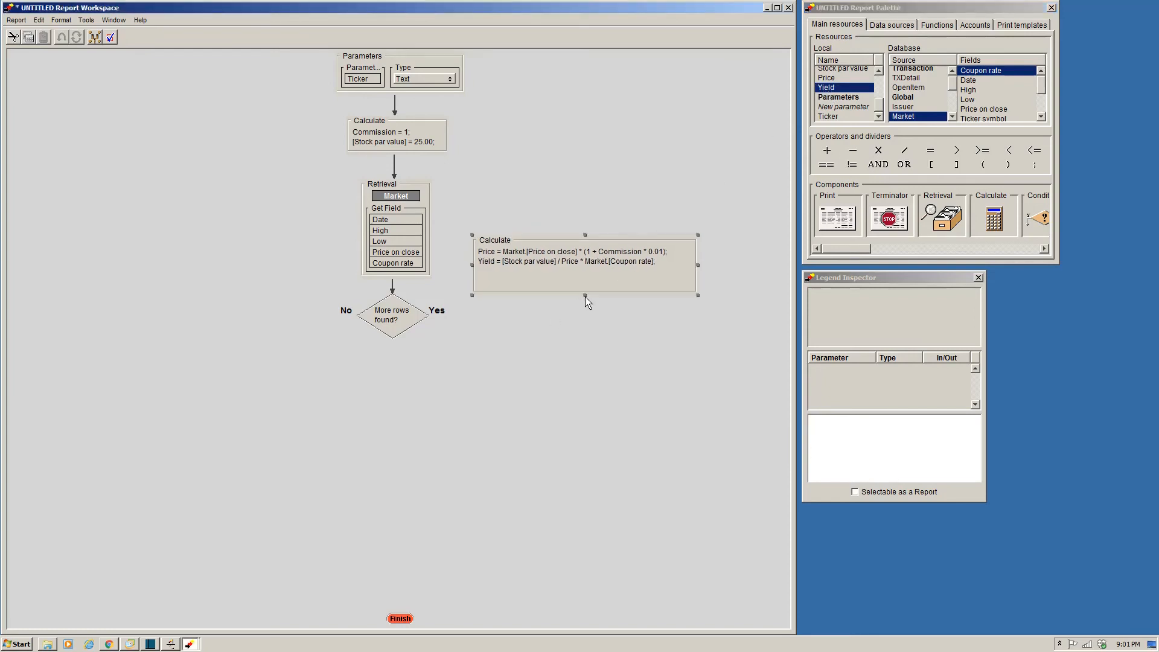
pyautogui.moveTo(584, 296); pyautogui.dragTo(582, 278)
pyautogui.moveTo(698, 255); pyautogui.dragTo(679, 270)
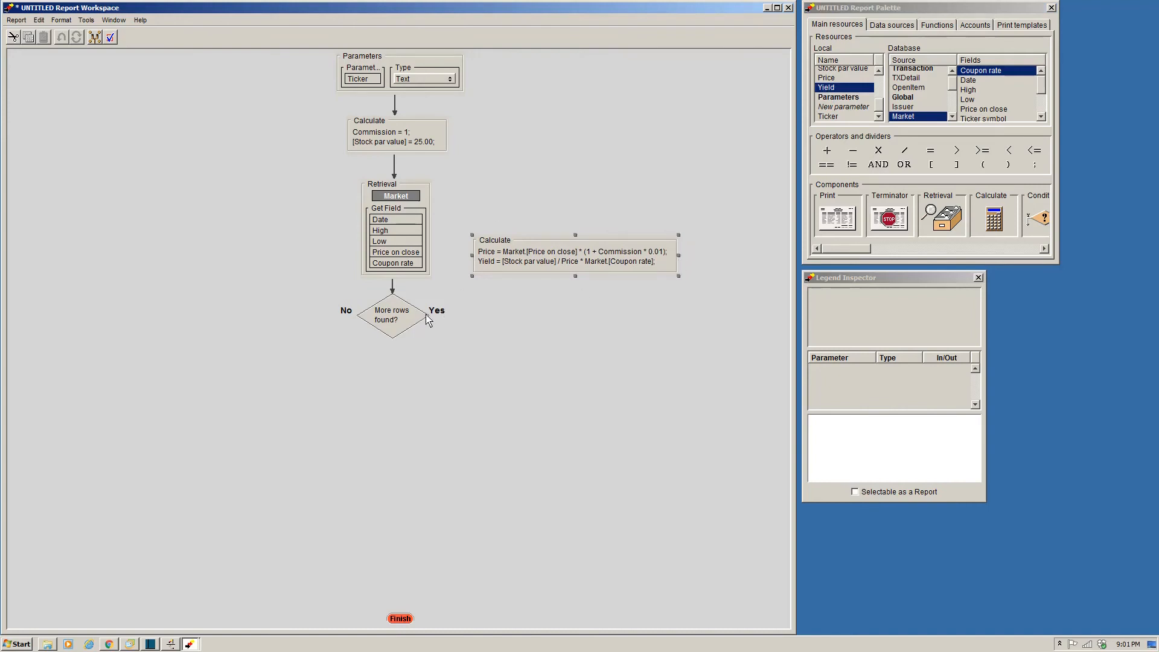
pyautogui.moveTo(427, 315); pyautogui.dragTo(569, 260)
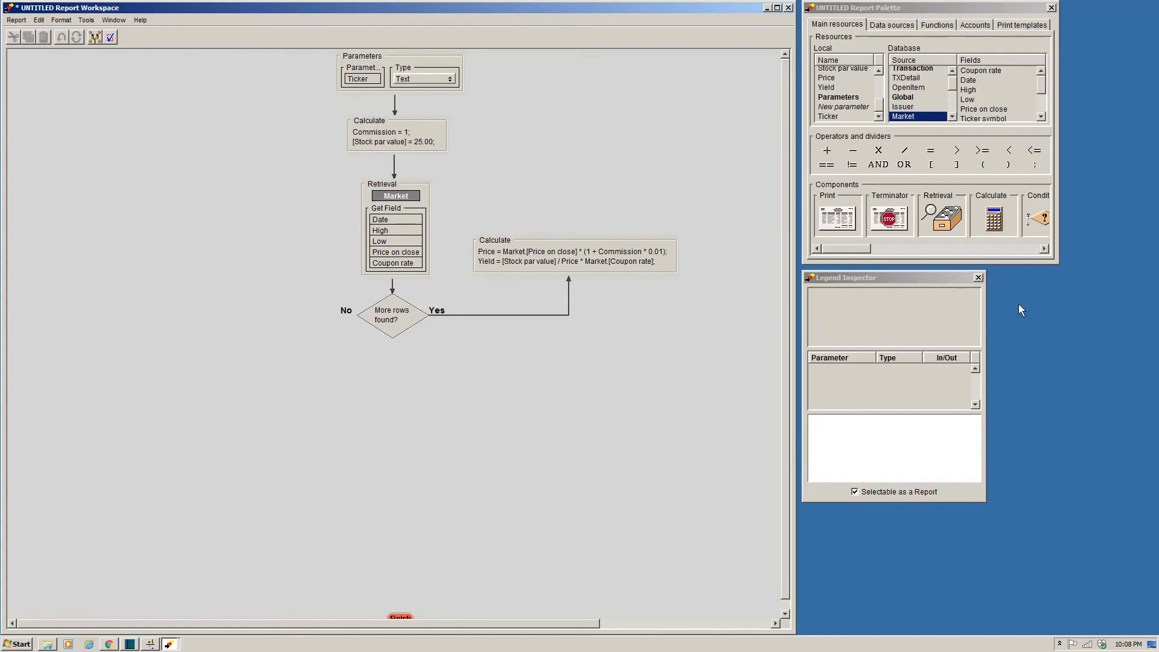
# - Move the More rows found? condition and the Price and Yield Calculate block lower to make room for charts
pyautogui.moveTo(860, 247); pyautogui.dragTo(1035, 245)
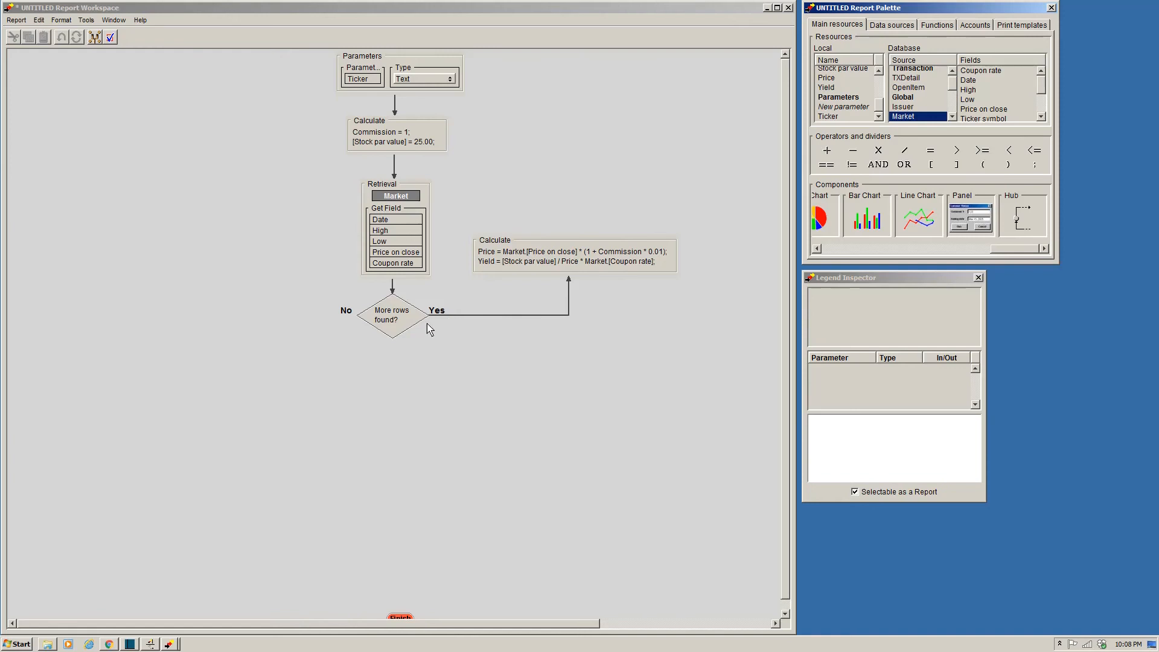
pyautogui.moveTo(406, 322); pyautogui.dragTo(413, 375)
pyautogui.moveTo(568, 266); pyautogui.dragTo(576, 325)
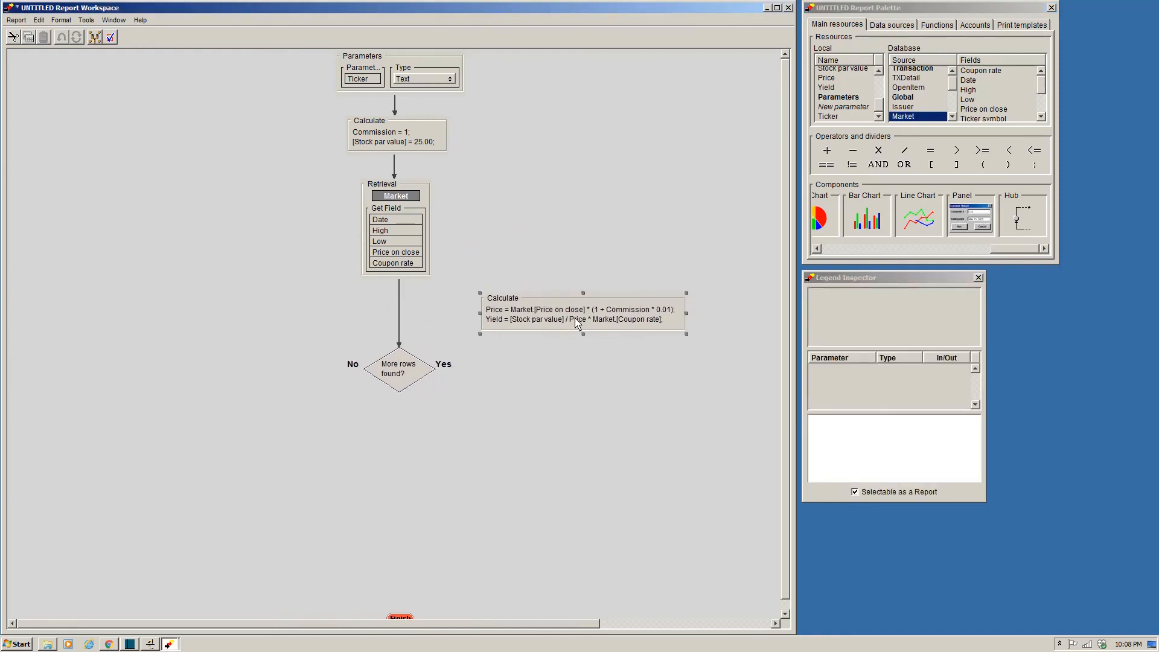
# - Place a Line Chart block above the Price and Yield calculation with Ticker as series, Market Date as domain and Price on close as value
pyautogui.moveTo(918, 218); pyautogui.dragTo(616, 181)
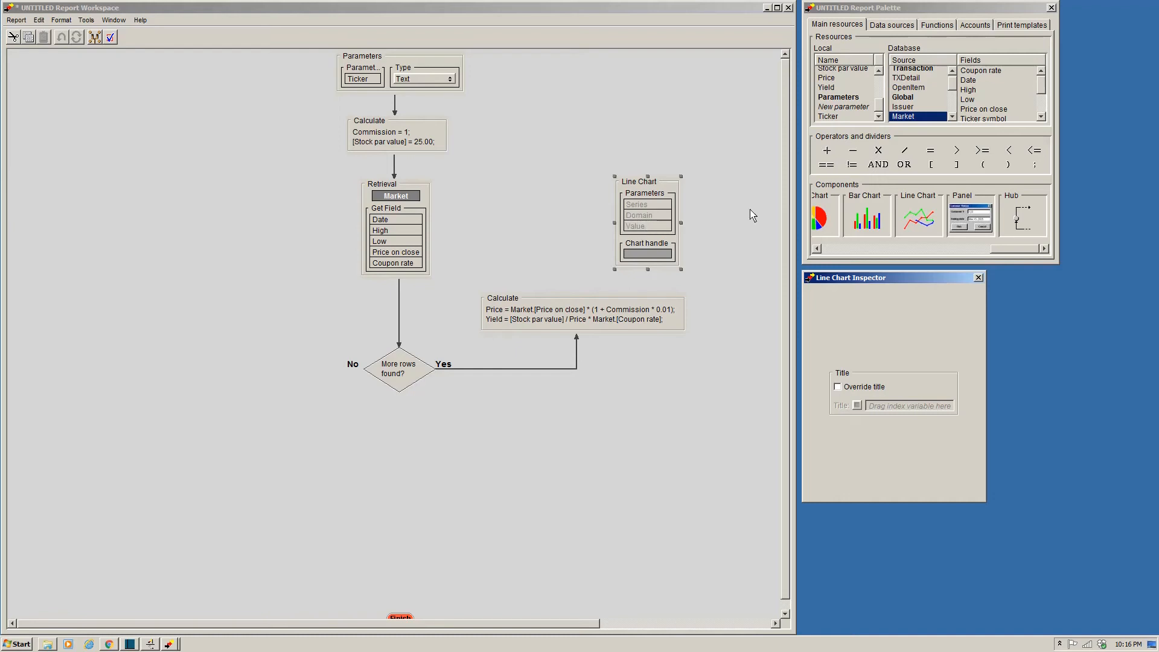
pyautogui.moveTo(839, 116); pyautogui.dragTo(639, 209)
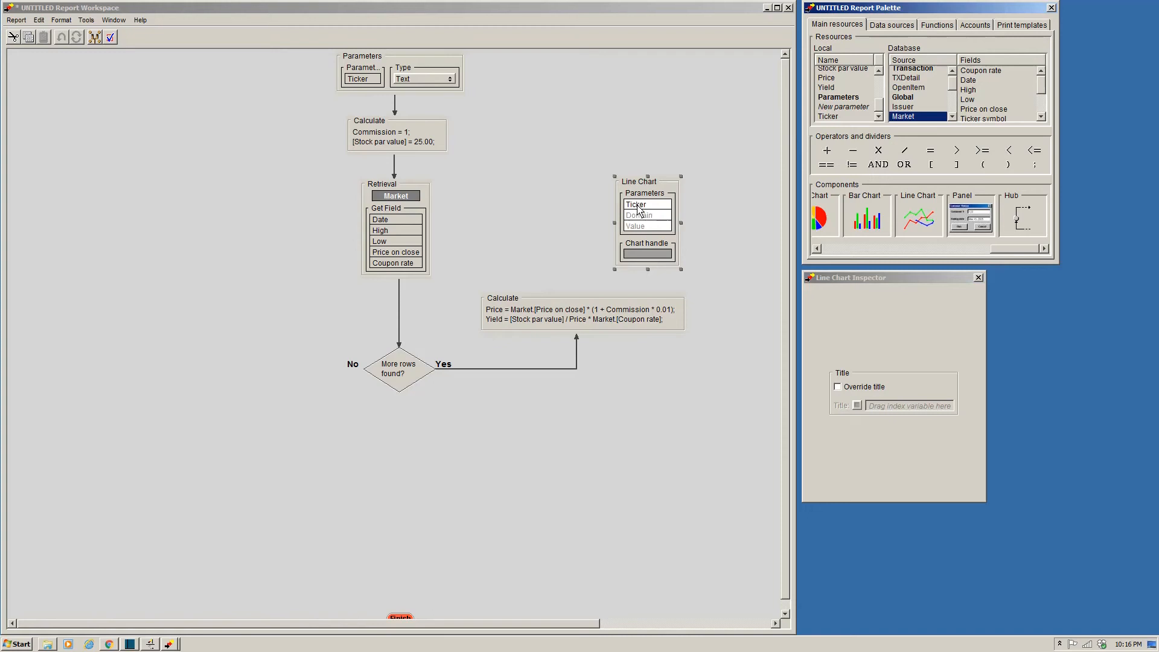
pyautogui.moveTo(969, 80); pyautogui.dragTo(653, 225)
pyautogui.moveTo(984, 111); pyautogui.dragTo(657, 230)
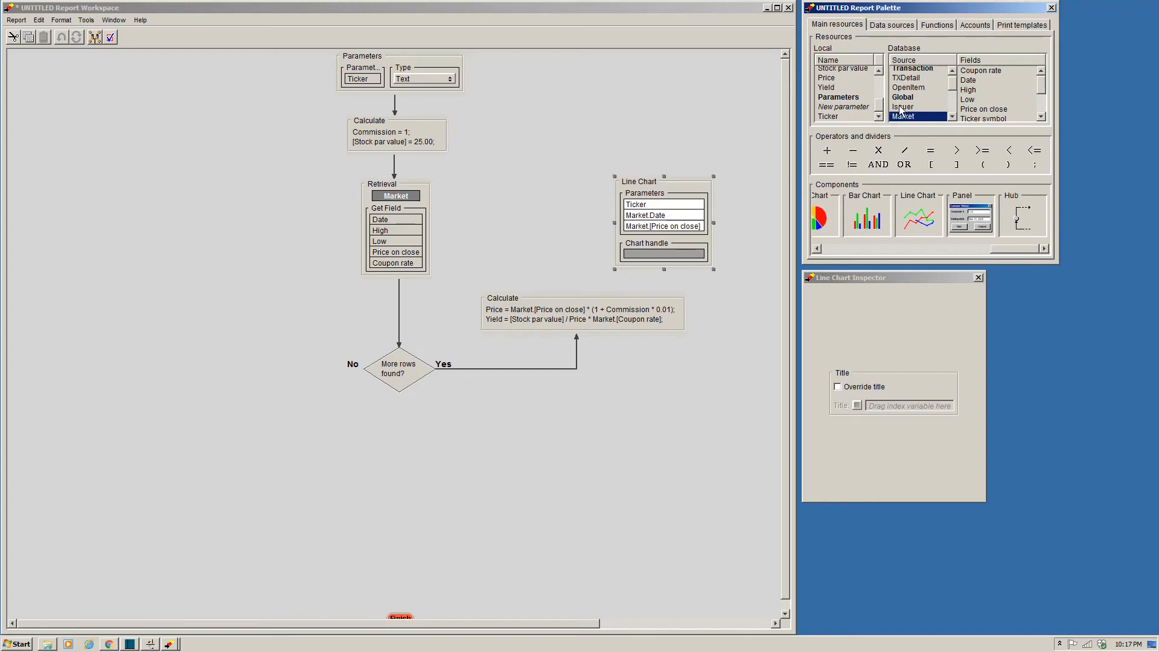
# - Assign a new variable as the line chart's handle and rename it Chart1
pyautogui.moveTo(879, 108); pyautogui.dragTo(663, 259)
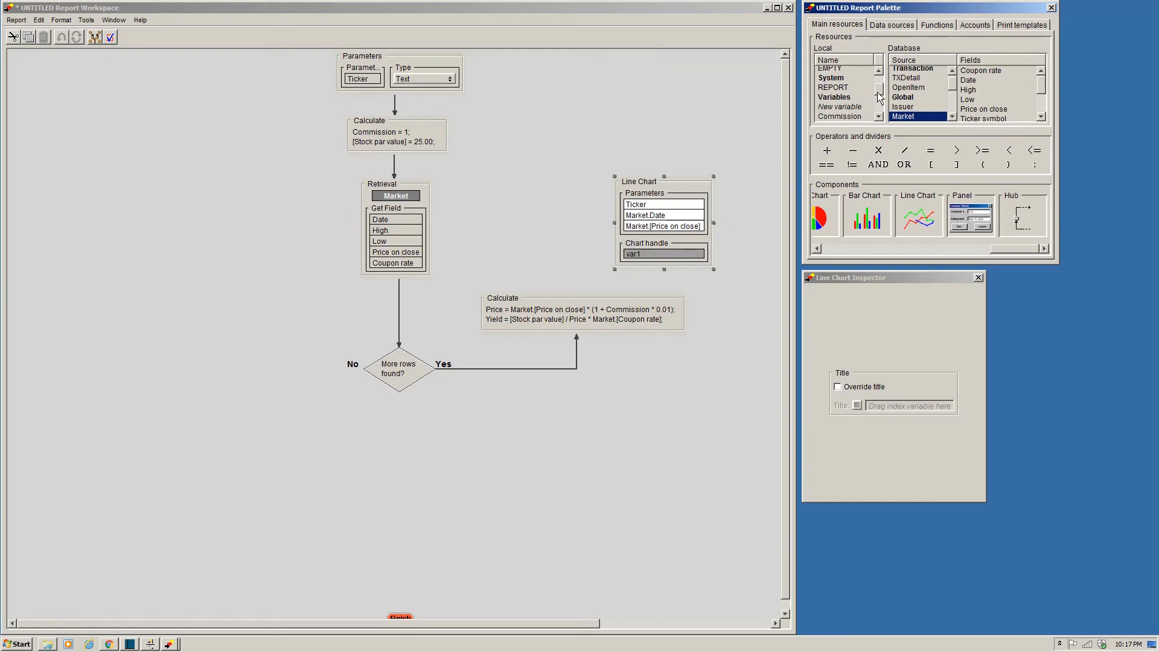
pyautogui.moveTo(878, 93); pyautogui.dragTo(877, 110)
pyautogui.doubleClick(832, 87)
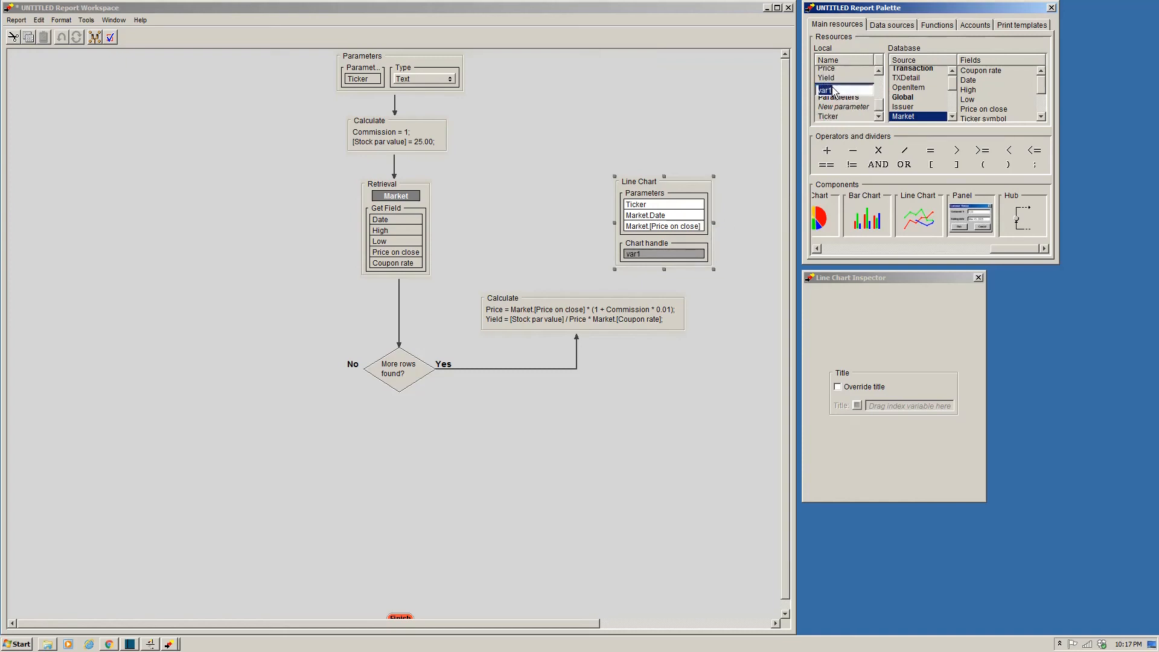
pyautogui.write('Chart1')
pyautogui.press('Return')
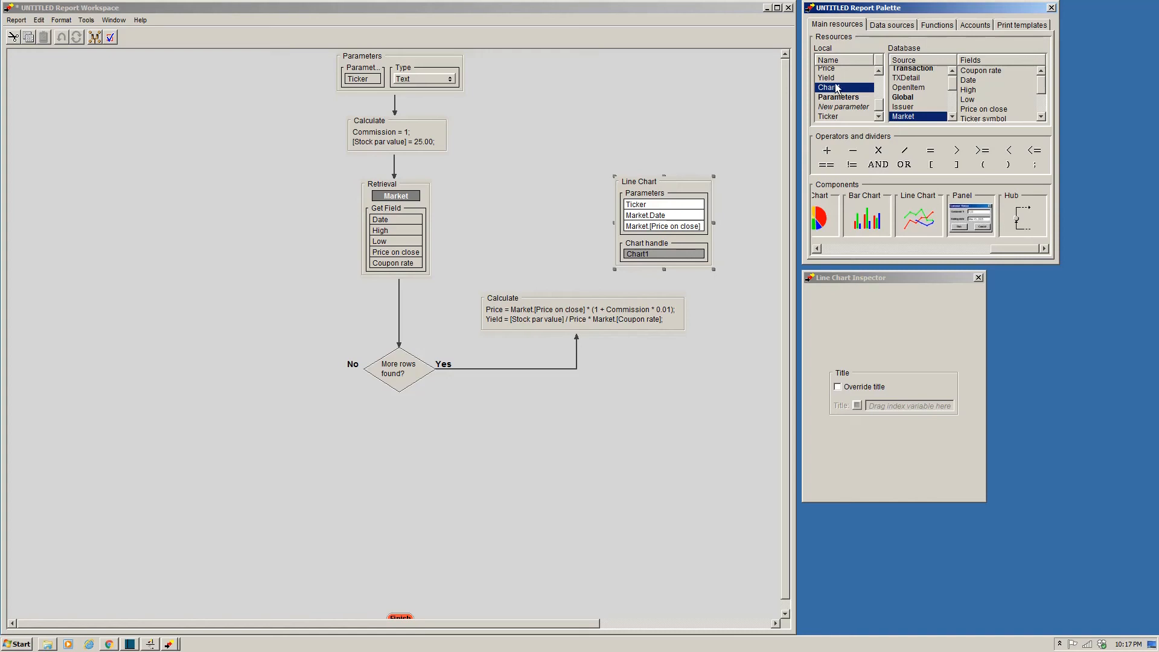
# - Place a second Line Chart block beside the first with Ticker as series, Market Date as domain and Yield as value
pyautogui.moveTo(916, 223); pyautogui.dragTo(519, 175)
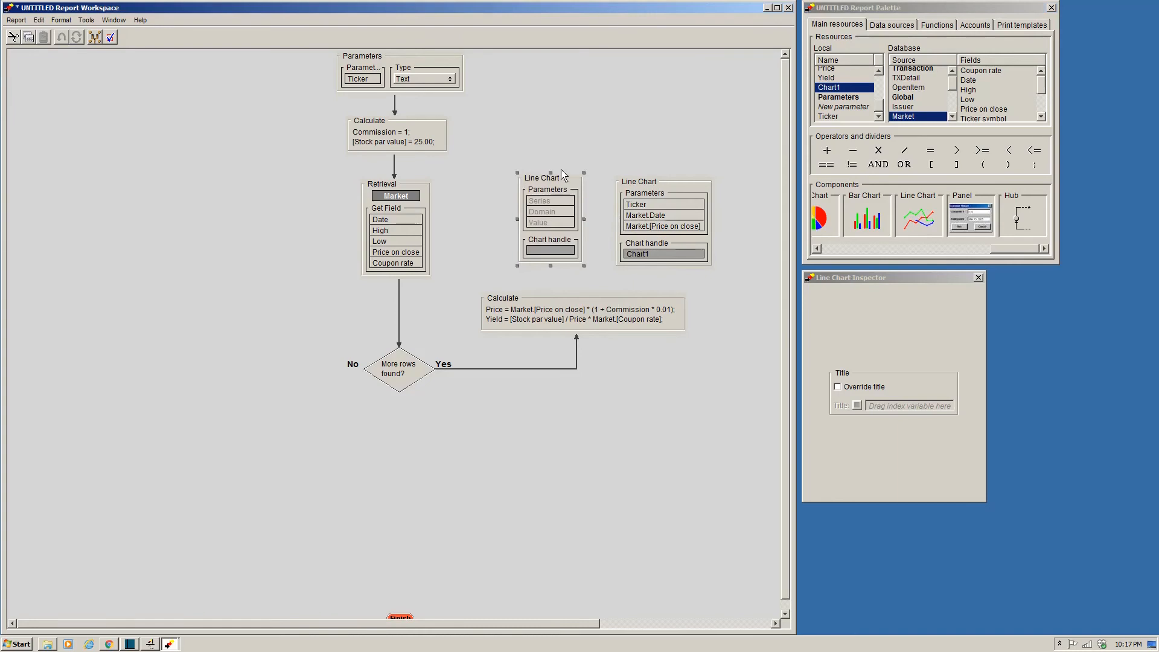
pyautogui.click(833, 118)
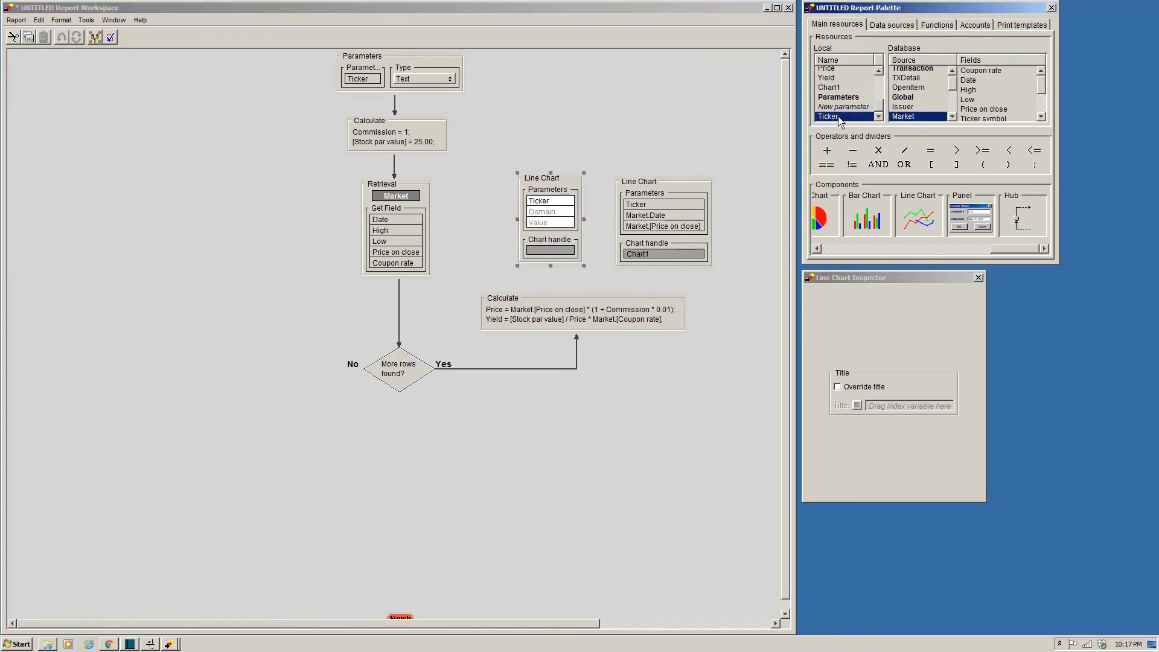
pyautogui.click(965, 81)
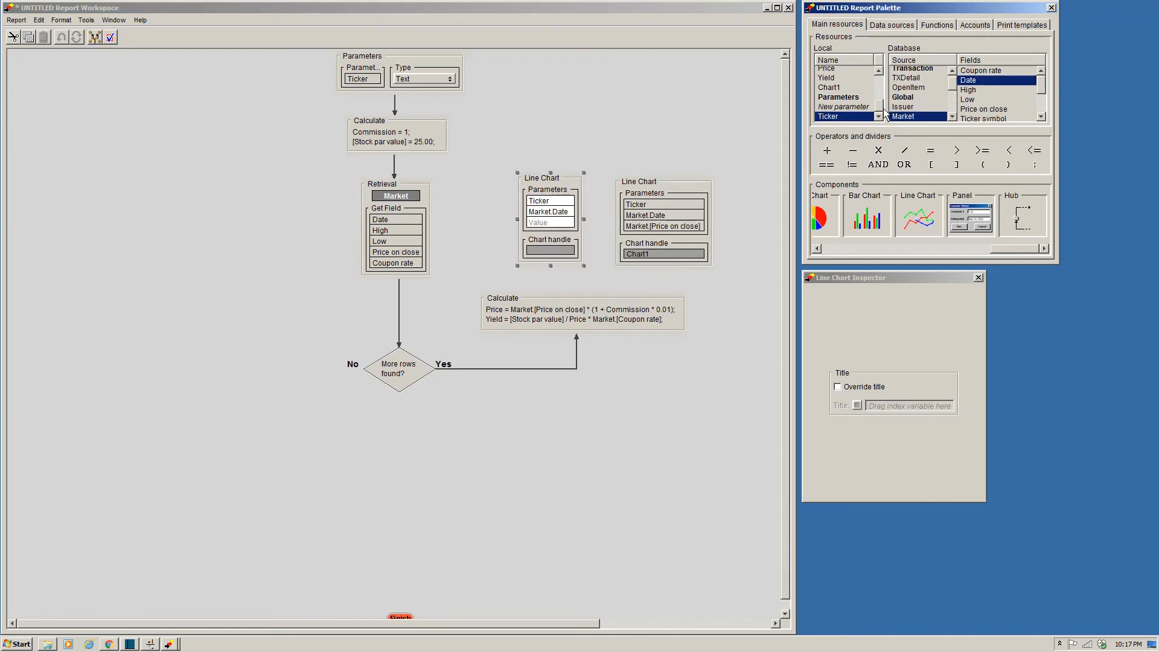
pyautogui.scroll(1, 883, 113)
pyautogui.moveTo(826, 87); pyautogui.dragTo(558, 225)
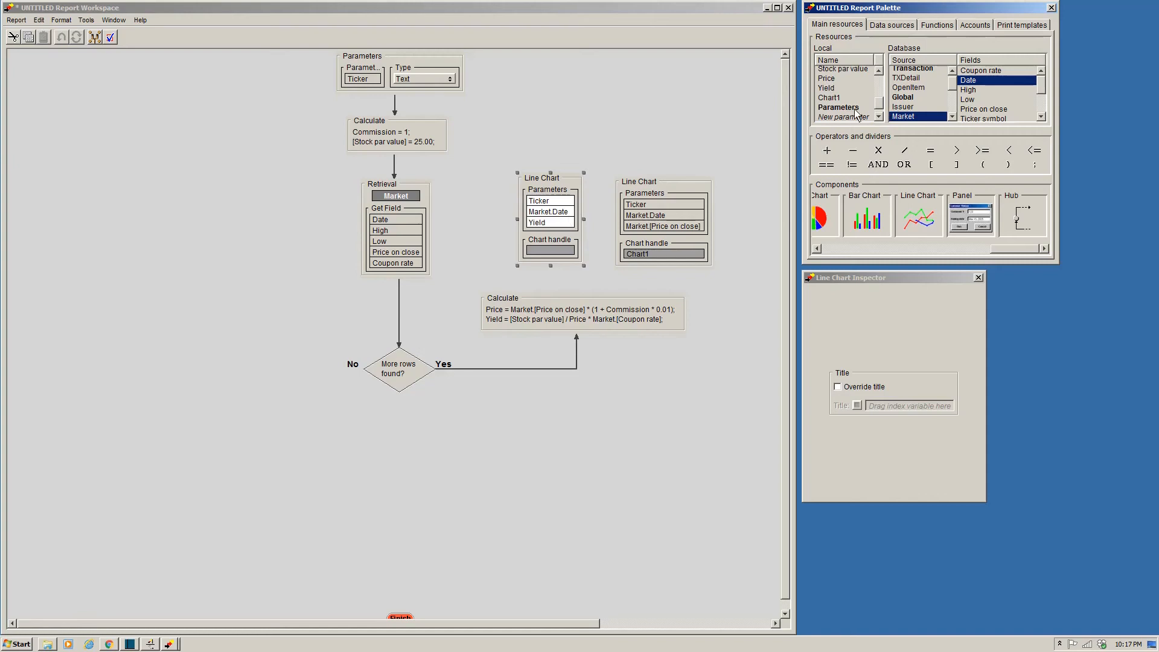
# - Assign a new variable as the Yield line chart's handle and rename it Chart2
pyautogui.scroll(4, 880, 108)
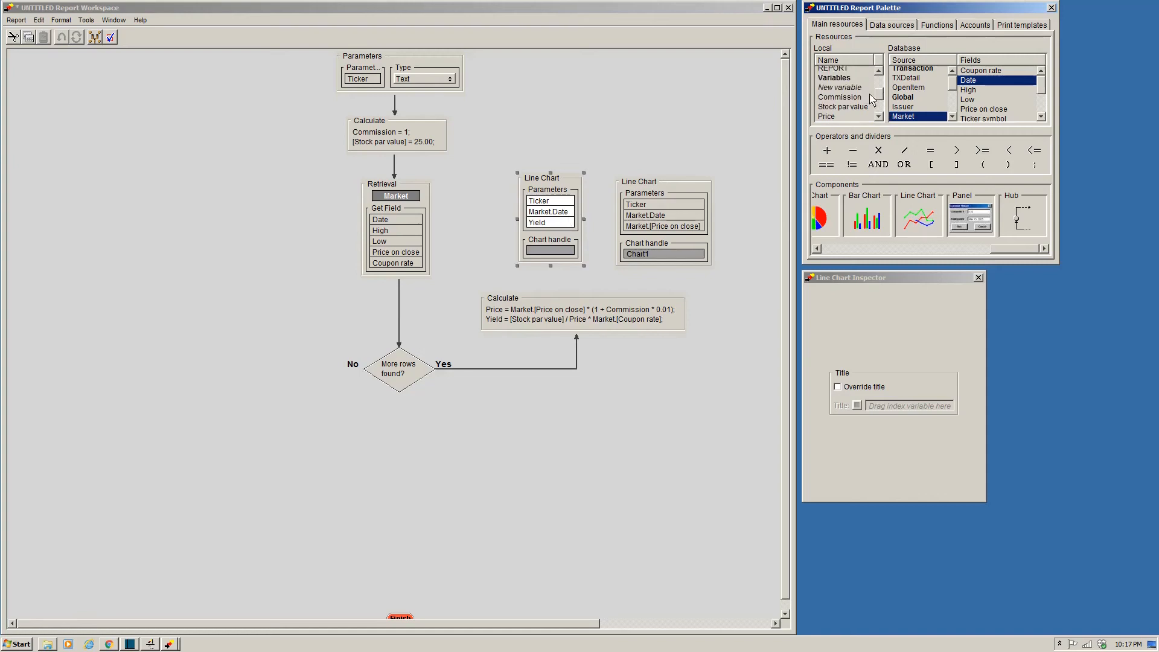
pyautogui.moveTo(851, 88); pyautogui.dragTo(551, 251)
pyautogui.scroll(-6, 873, 118)
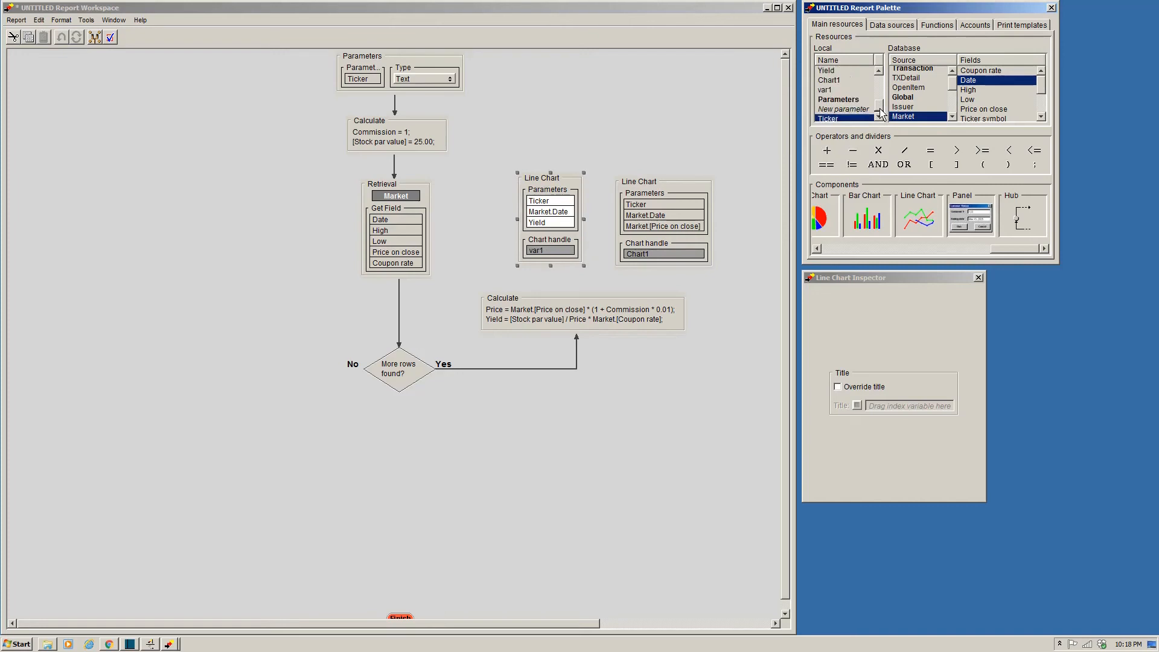
pyautogui.doubleClick(836, 91)
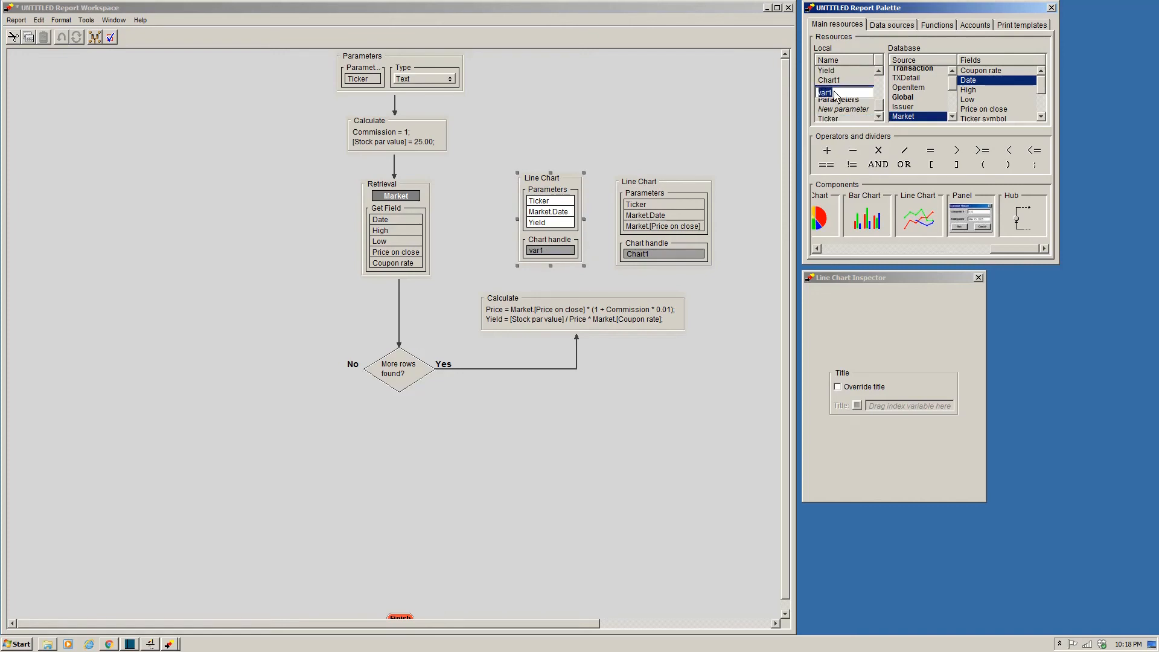
pyautogui.write('Chart2')
pyautogui.press('Return')
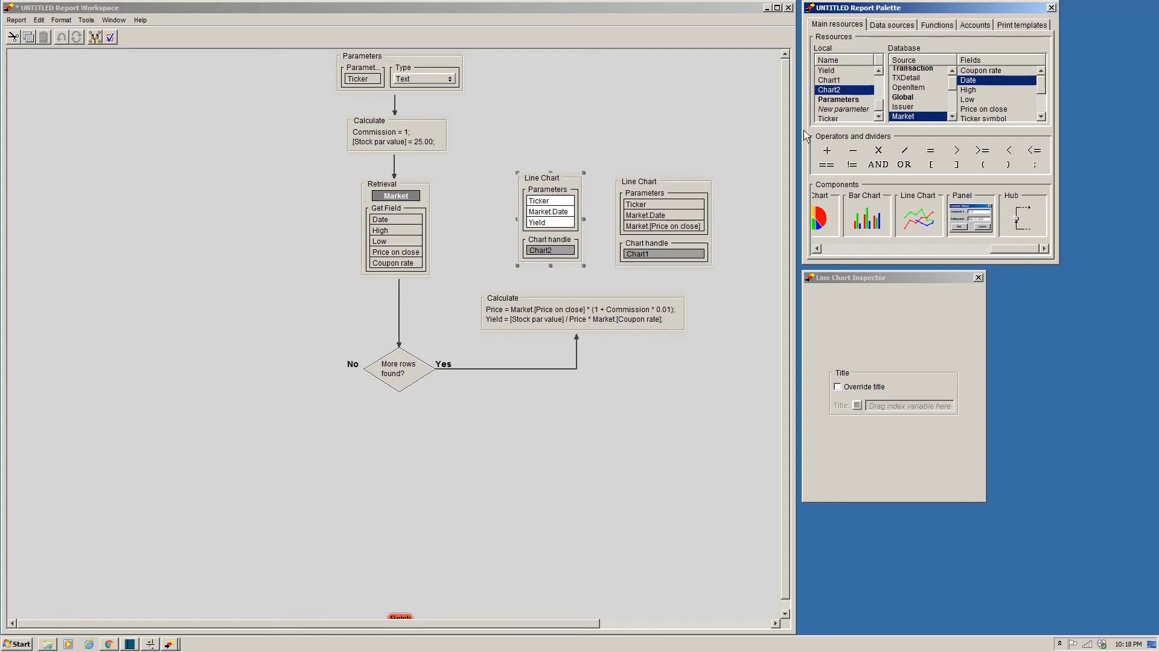
# - Connect the Price and Yield calculation through the Chart1 and Chart2 line charts back to the Market retrieval
pyautogui.moveTo(636, 257); pyautogui.dragTo(609, 256)
pyautogui.moveTo(574, 314); pyautogui.dragTo(641, 257)
pyautogui.moveTo(537, 213); pyautogui.dragTo(530, 216)
pyautogui.moveTo(643, 224); pyautogui.dragTo(406, 203)
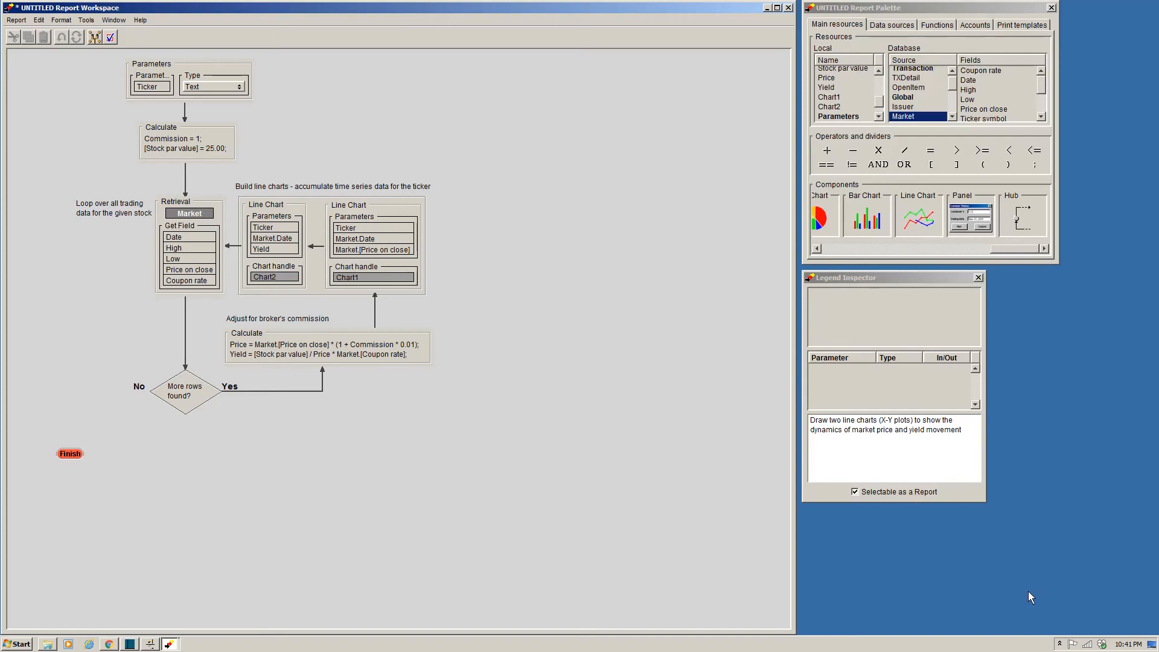
# - Place a Print block above Finish and assign the Market_price_chart template to it
pyautogui.click(850, 251)
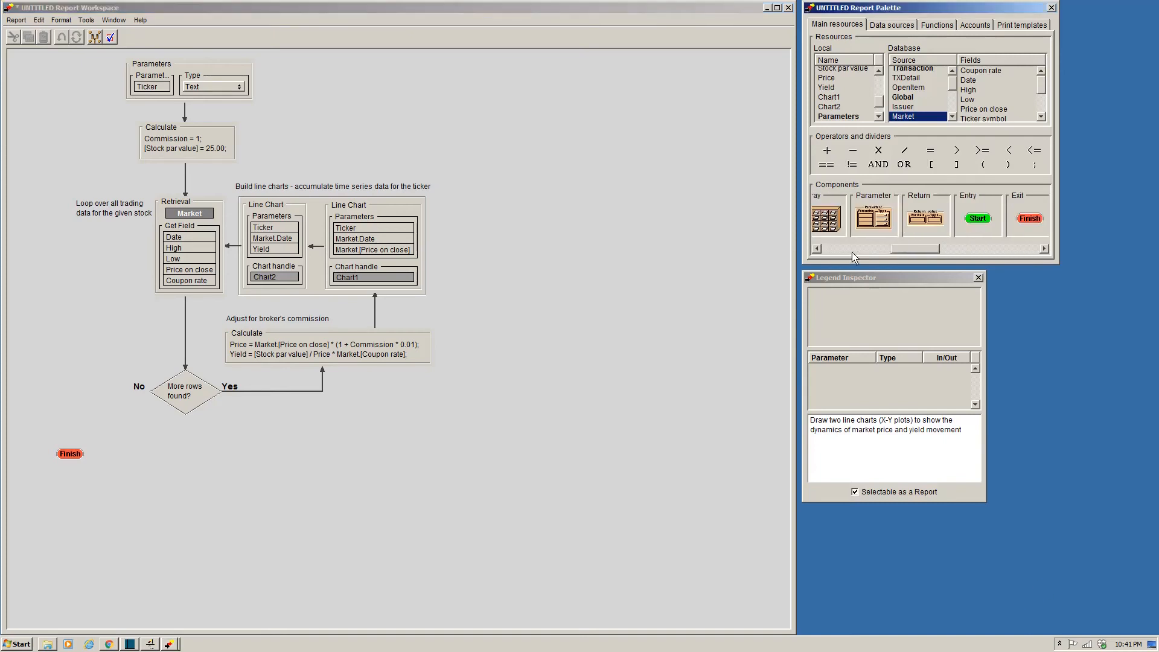
pyautogui.moveTo(839, 222); pyautogui.dragTo(39, 406)
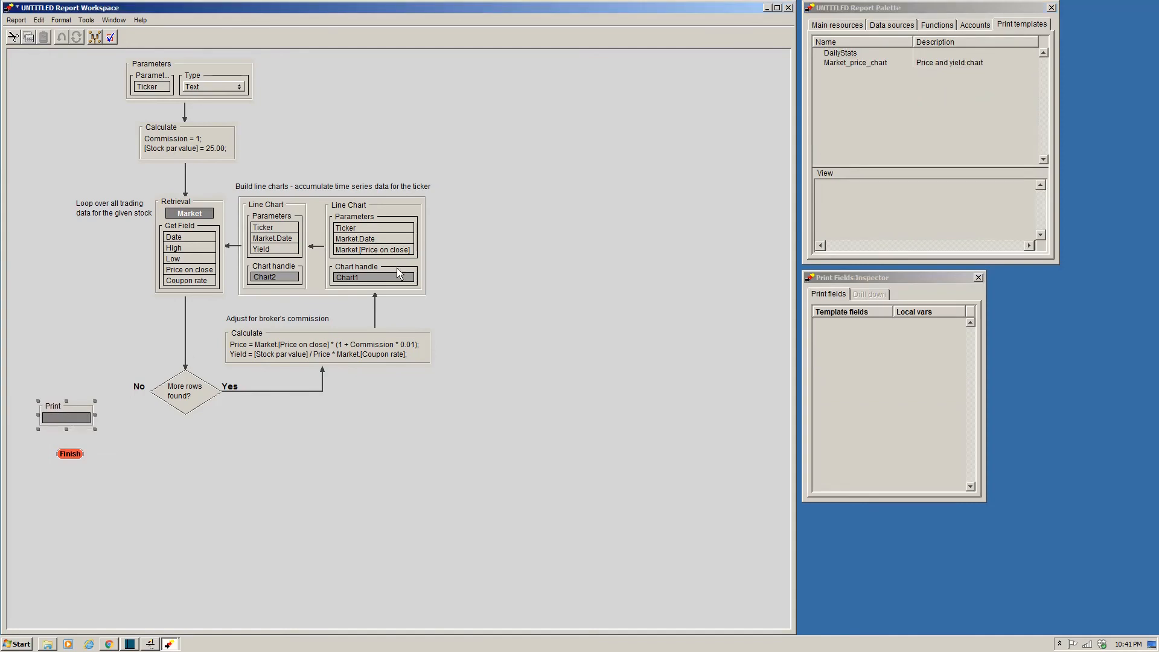
pyautogui.click(847, 63)
pyautogui.doubleClick(847, 64)
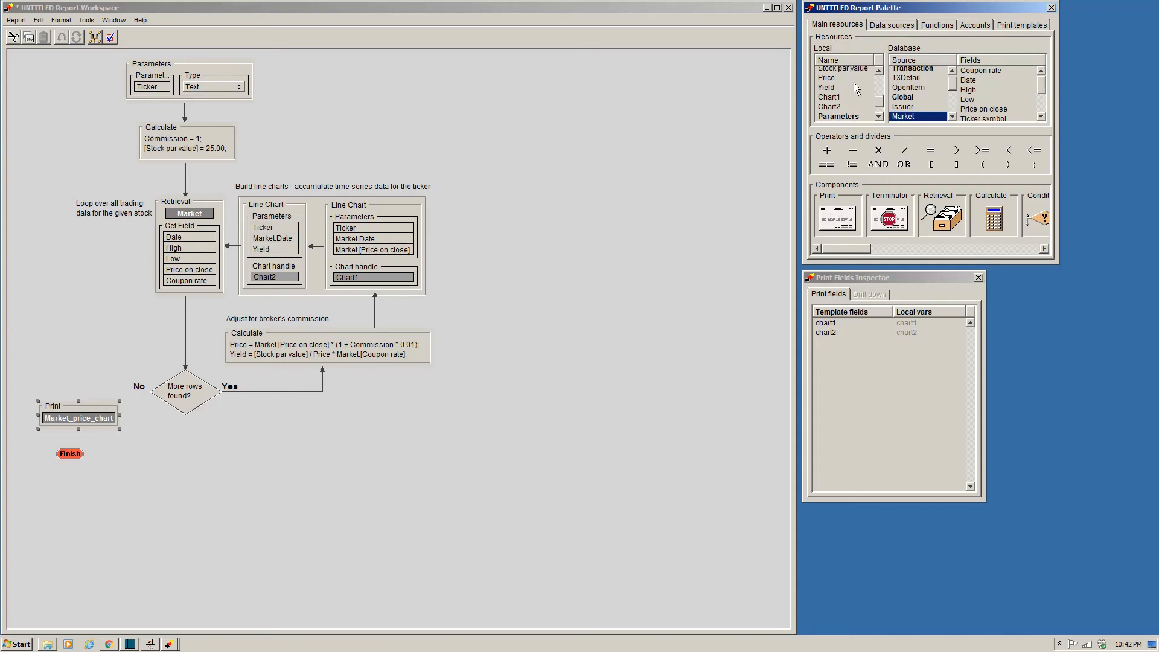
# - Map variables Chart1 and Chart2 to the template fields chart1 and chart2, and link the condition's No branch to the Print block
pyautogui.moveTo(837, 99); pyautogui.dragTo(925, 325)
pyautogui.moveTo(828, 107); pyautogui.dragTo(902, 337)
pyautogui.moveTo(158, 393); pyautogui.dragTo(87, 425)
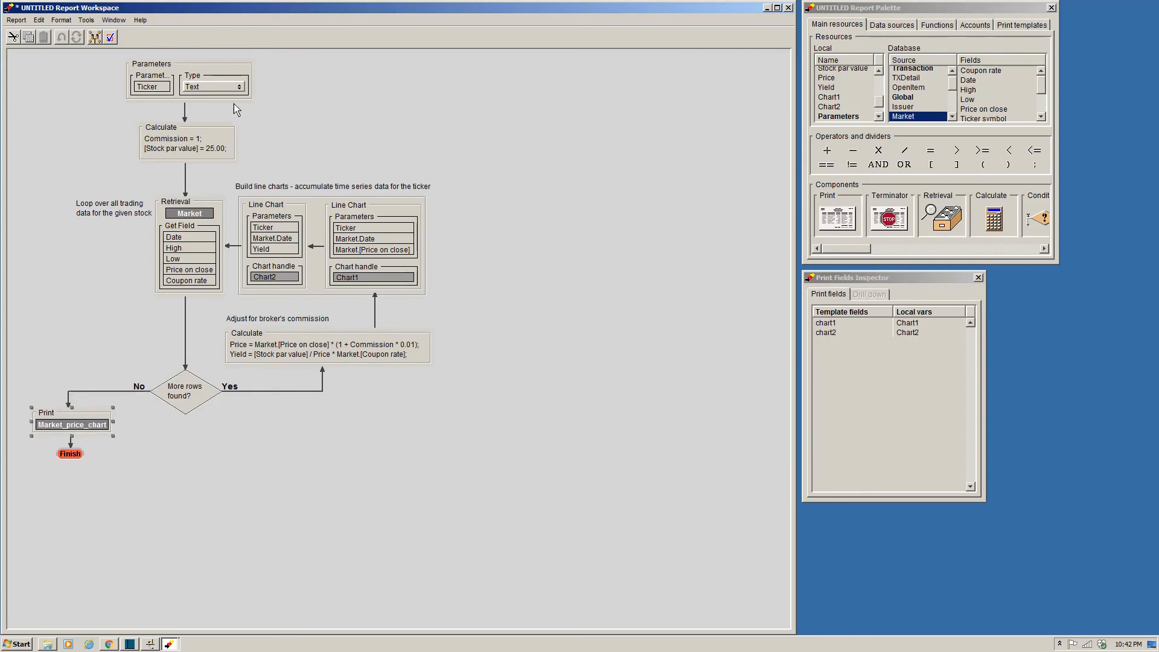
# - Open the report test and enter IGM.PR.B as the Ticker
pyautogui.click(96, 38)
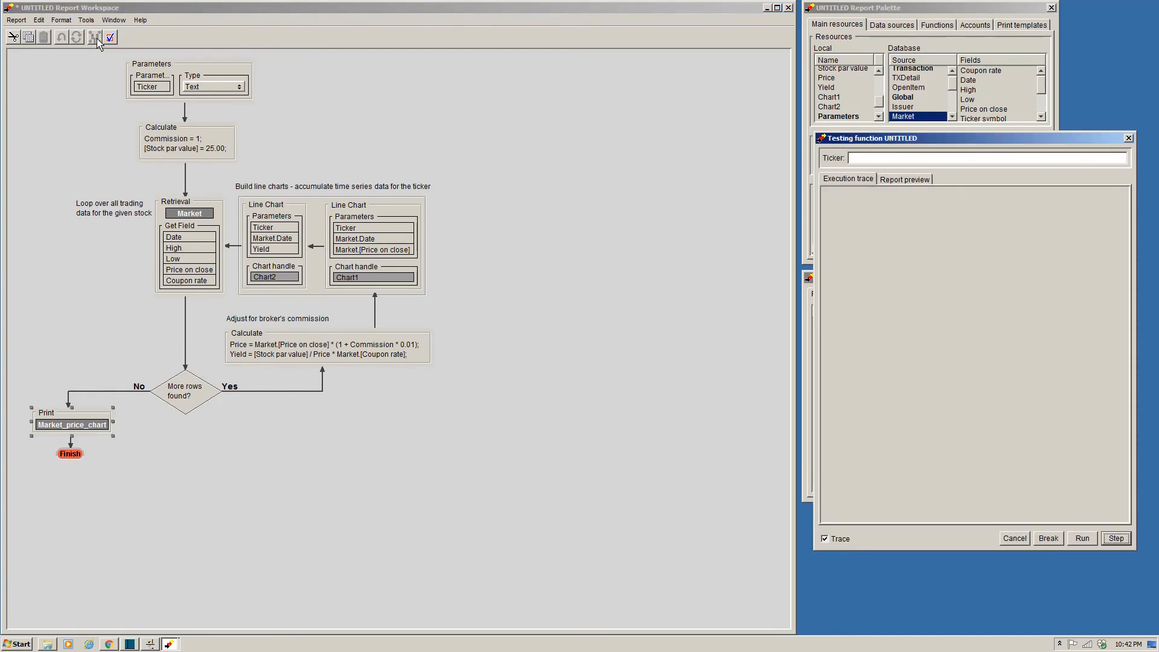
pyautogui.click(907, 162)
pyautogui.write('IG')
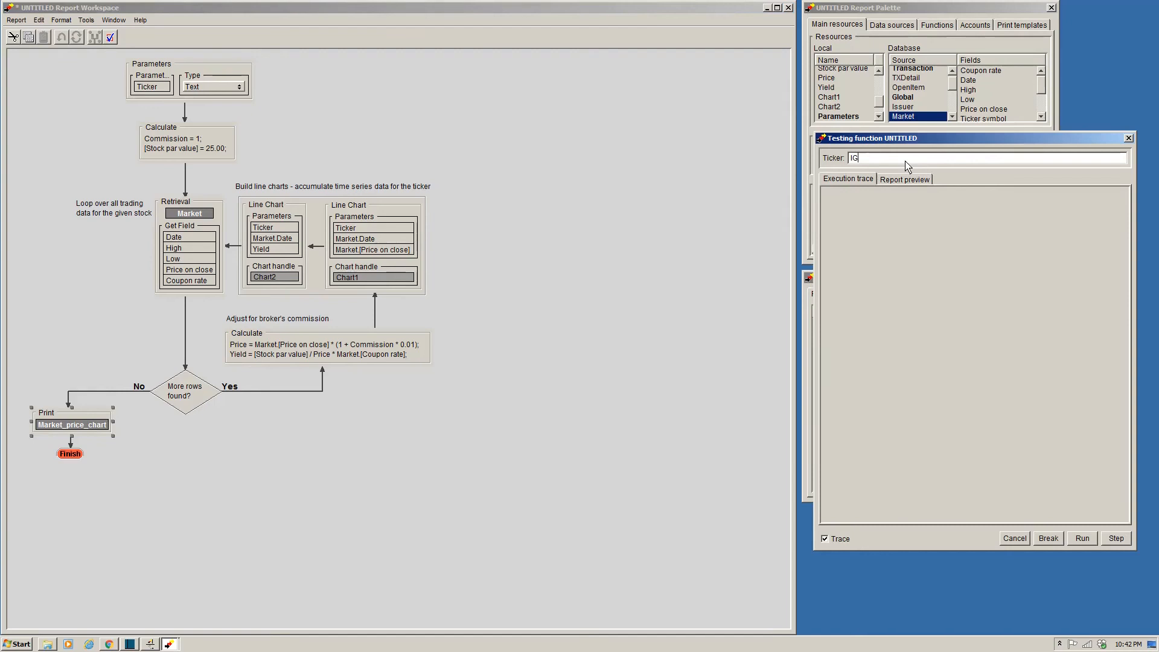
pyautogui.write('M.PR.B')
# - Step through the traced test from the input parameters through one full loop to the second retrieved row
pyautogui.click(1116, 538)
pyautogui.click(1115, 538)
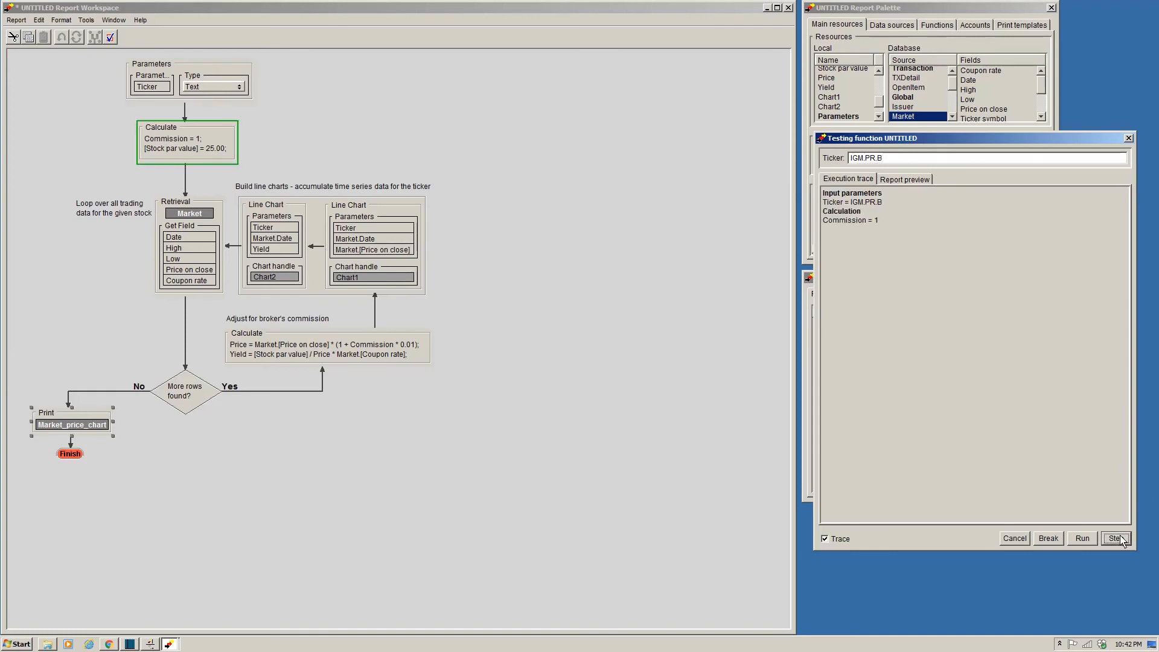
pyautogui.click(1115, 538)
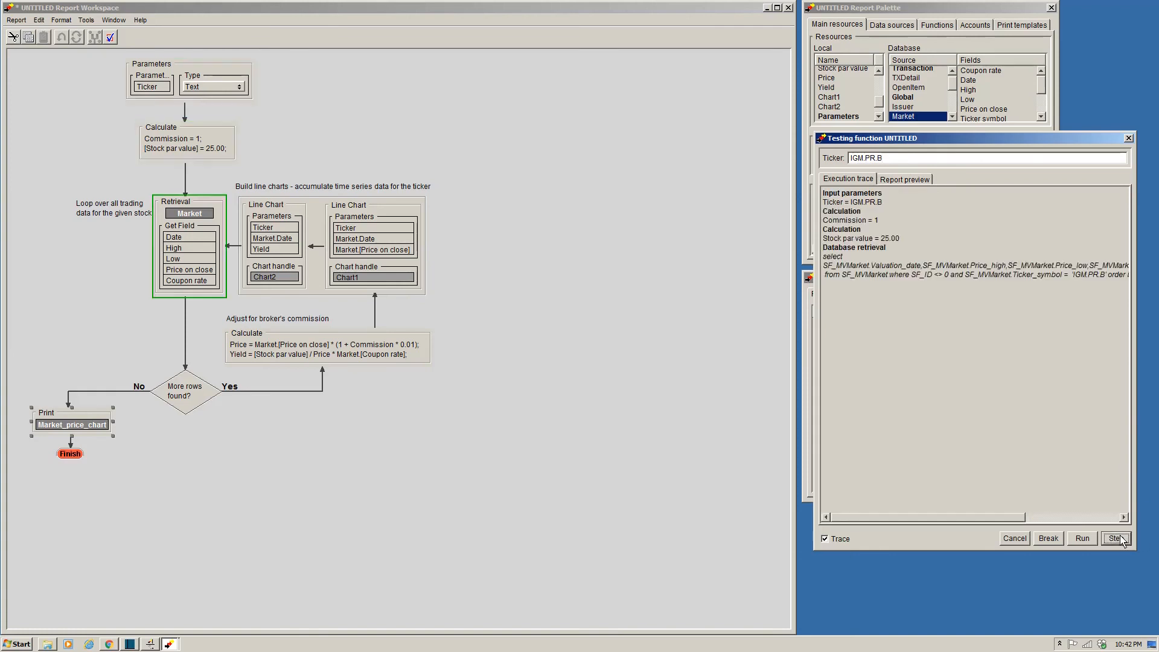
pyautogui.click(1115, 539)
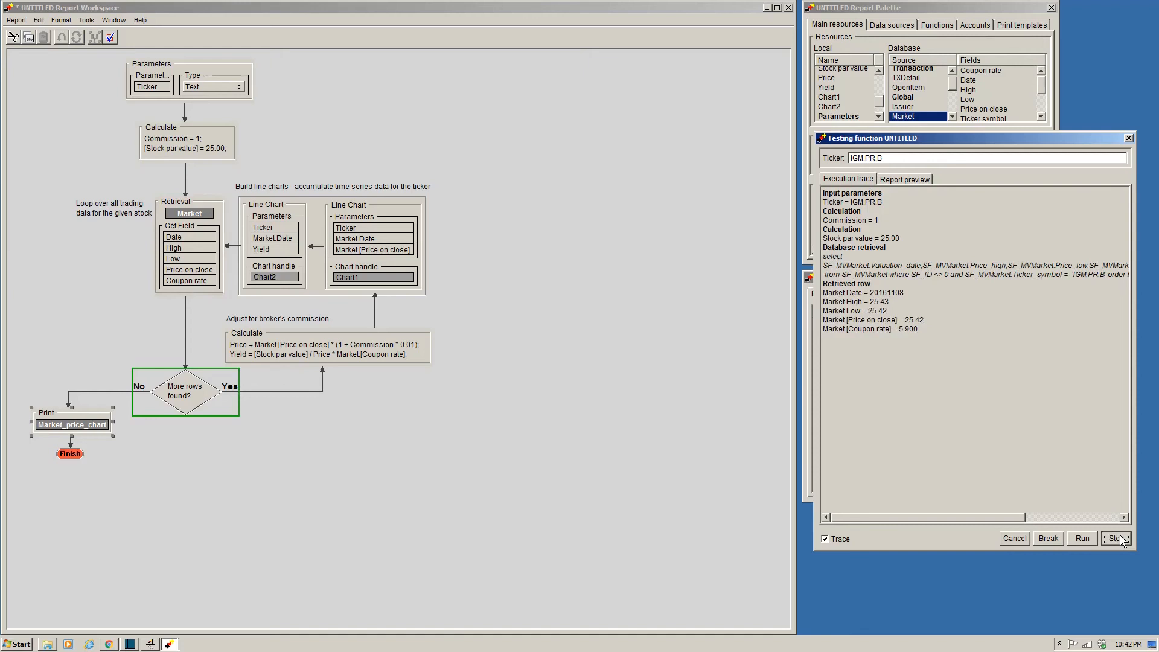
pyautogui.click(1115, 539)
pyautogui.click(1116, 538)
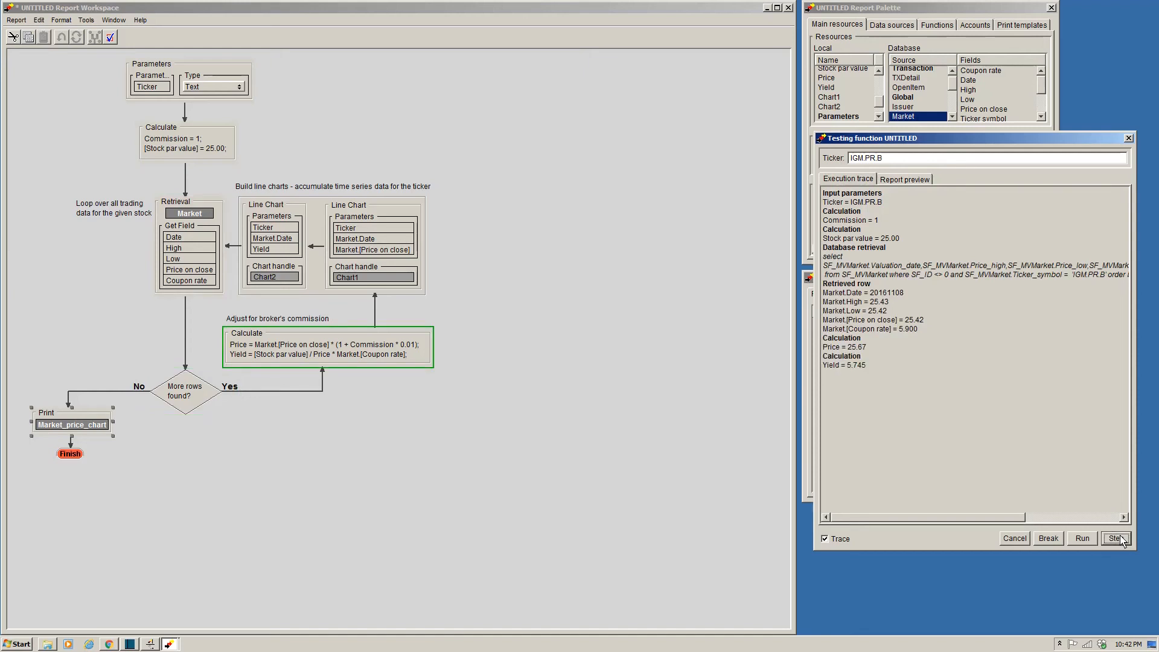
pyautogui.click(1115, 538)
pyautogui.click(1115, 539)
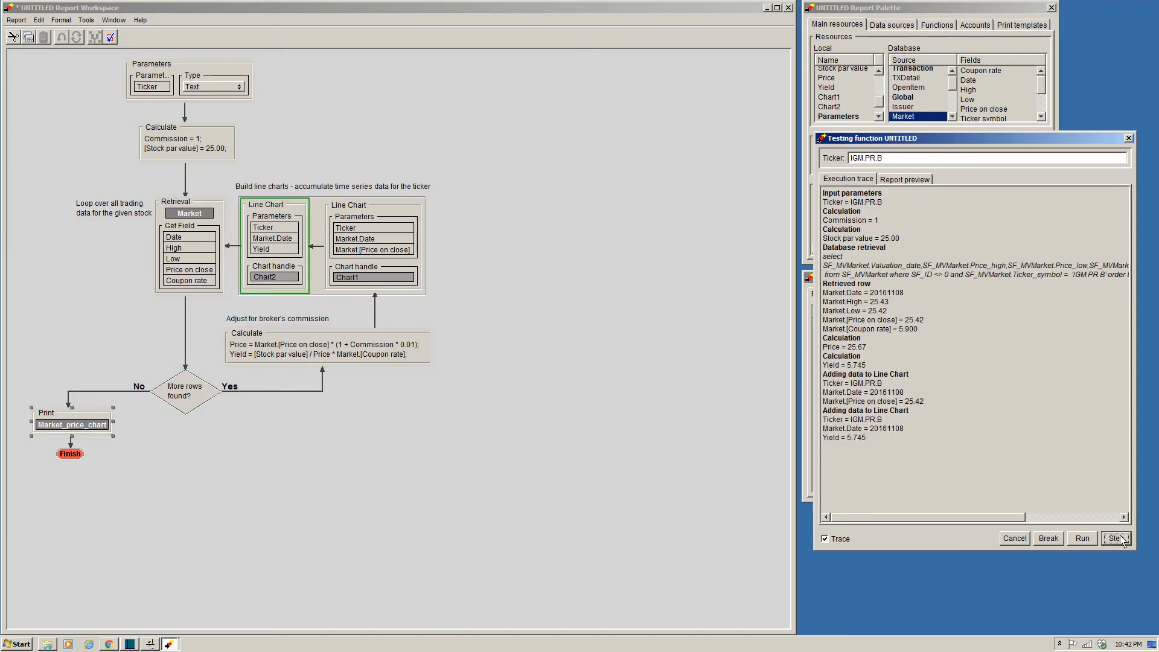
pyautogui.click(1115, 538)
pyautogui.click(1116, 539)
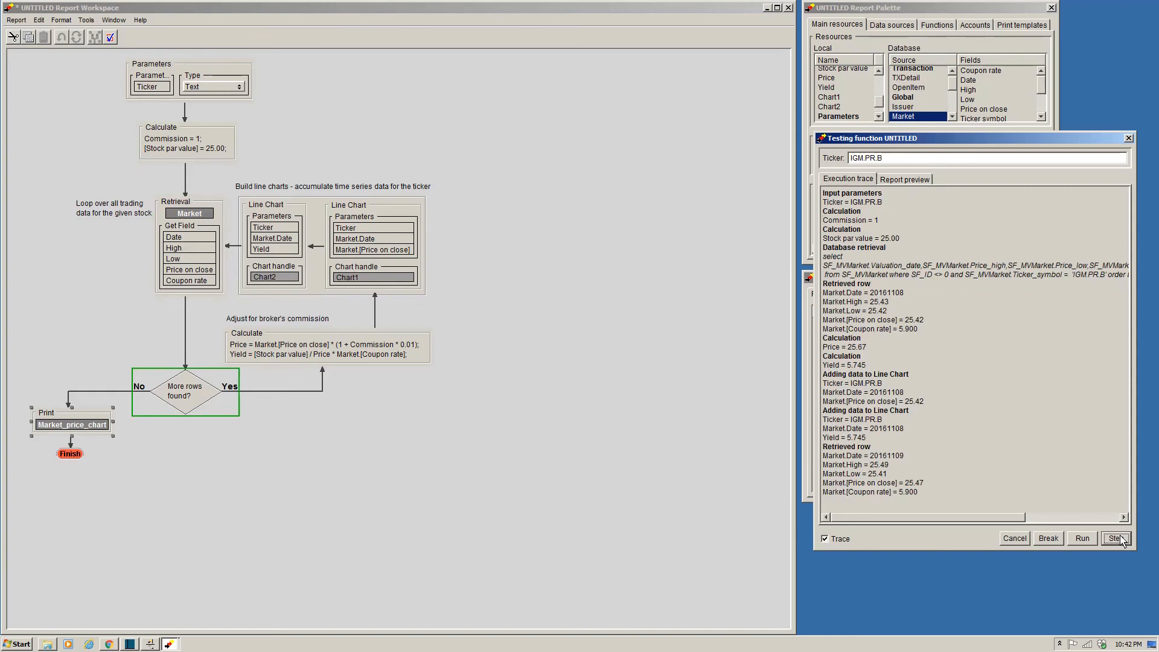
# - Run the rest of the test without tracing, examine the price and yield charts in the report preview, and close the test
pyautogui.click(825, 538)
pyautogui.click(1081, 539)
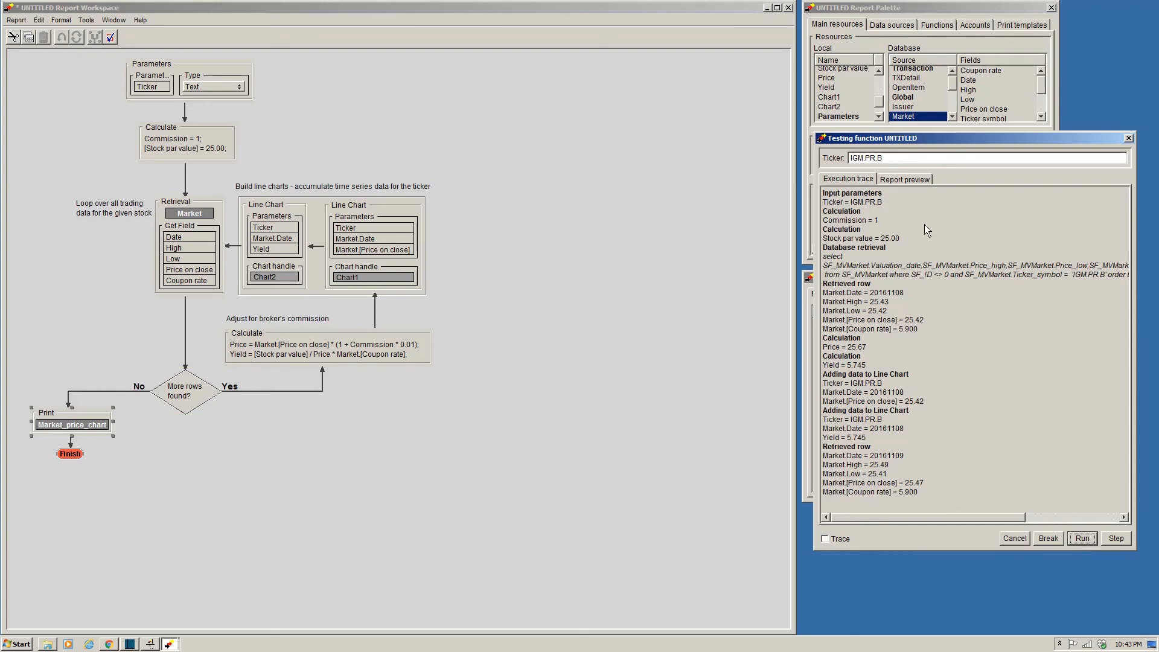
pyautogui.click(928, 181)
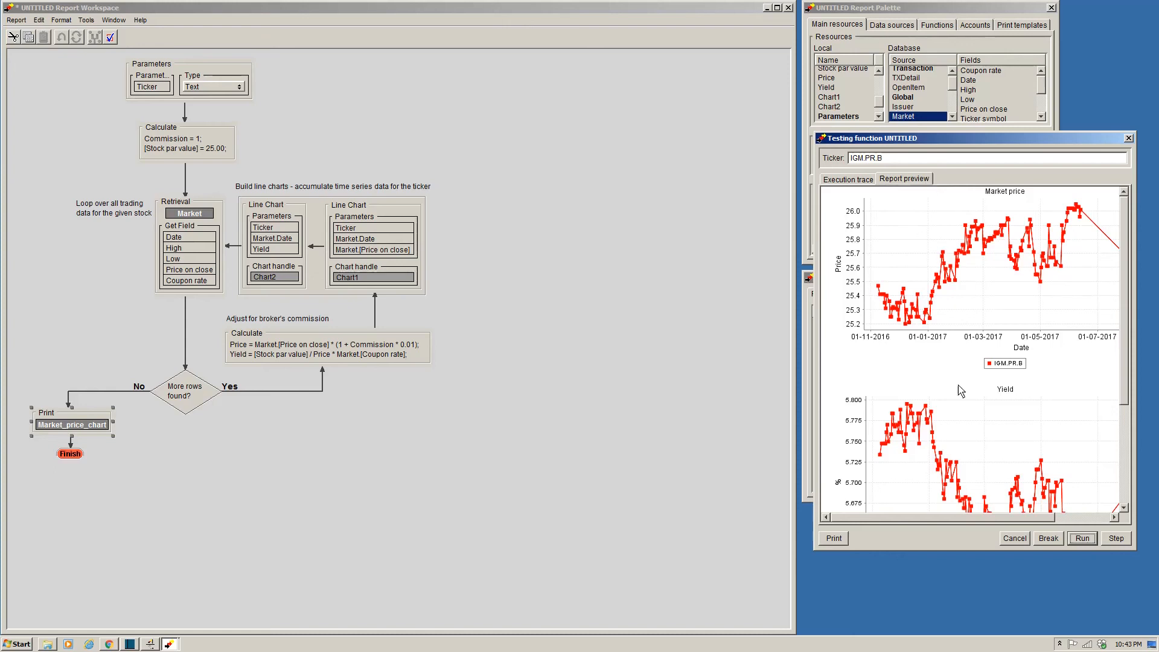
pyautogui.moveTo(920, 519)
pyautogui.mouseDown()
pyautogui.moveTo(999, 525)
pyautogui.moveTo(931, 529)
pyautogui.mouseUp()
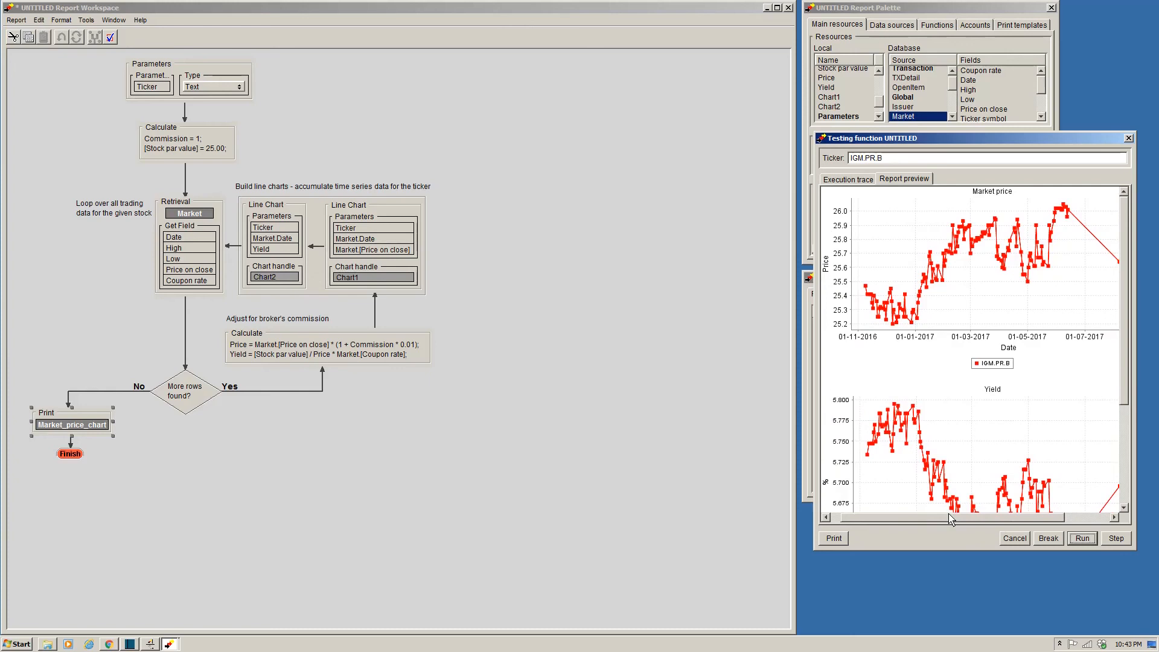
pyautogui.click(1128, 140)
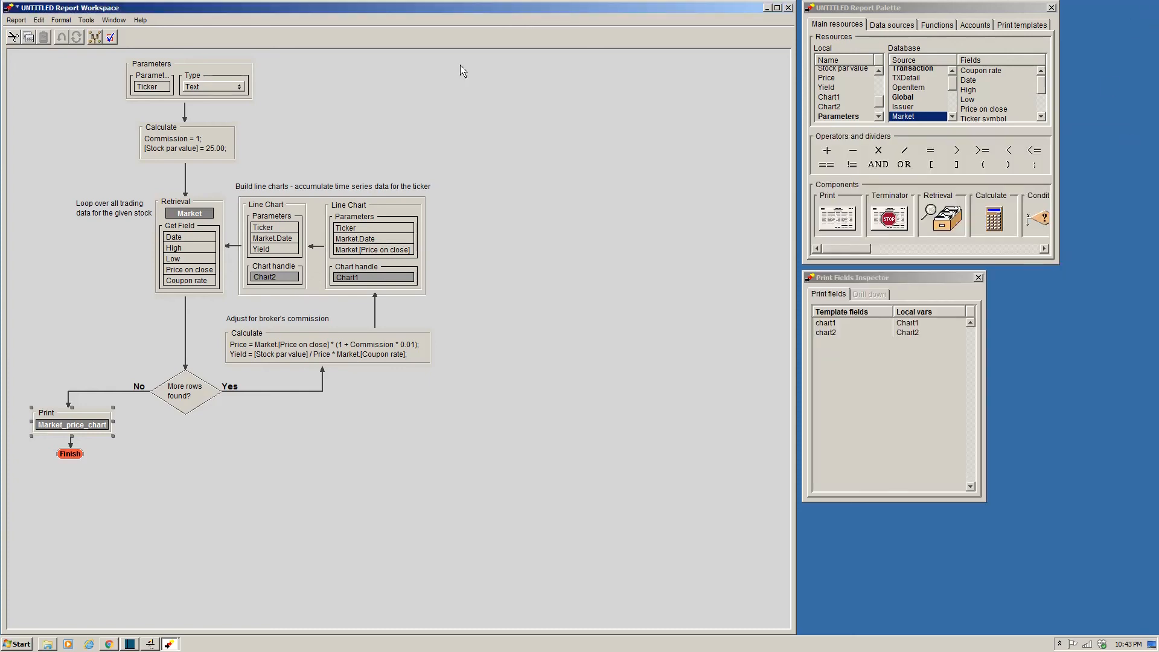
# - Save the report as "Chart plots"
pyautogui.click(10, 21)
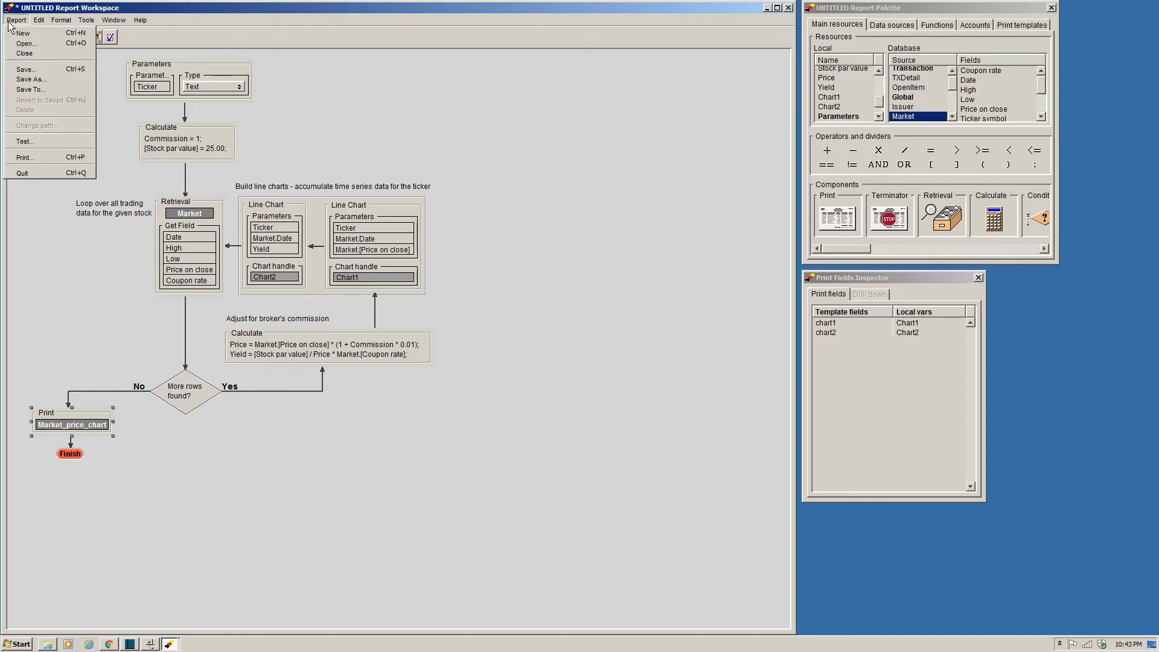
pyautogui.click(51, 72)
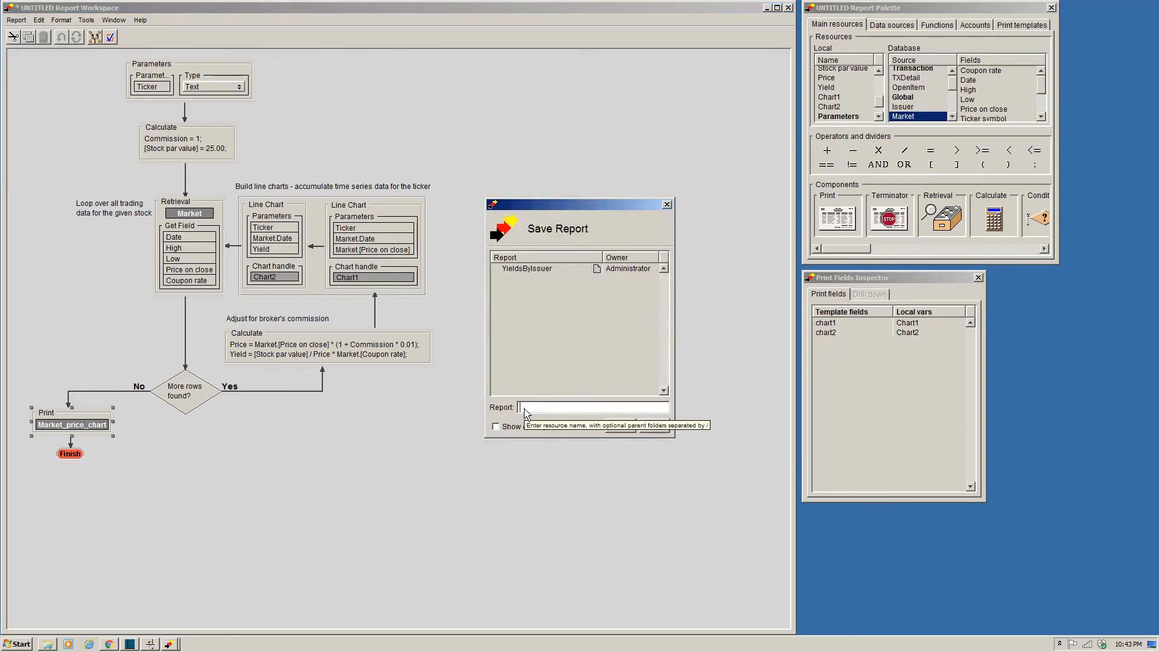
pyautogui.write('Chart plots')
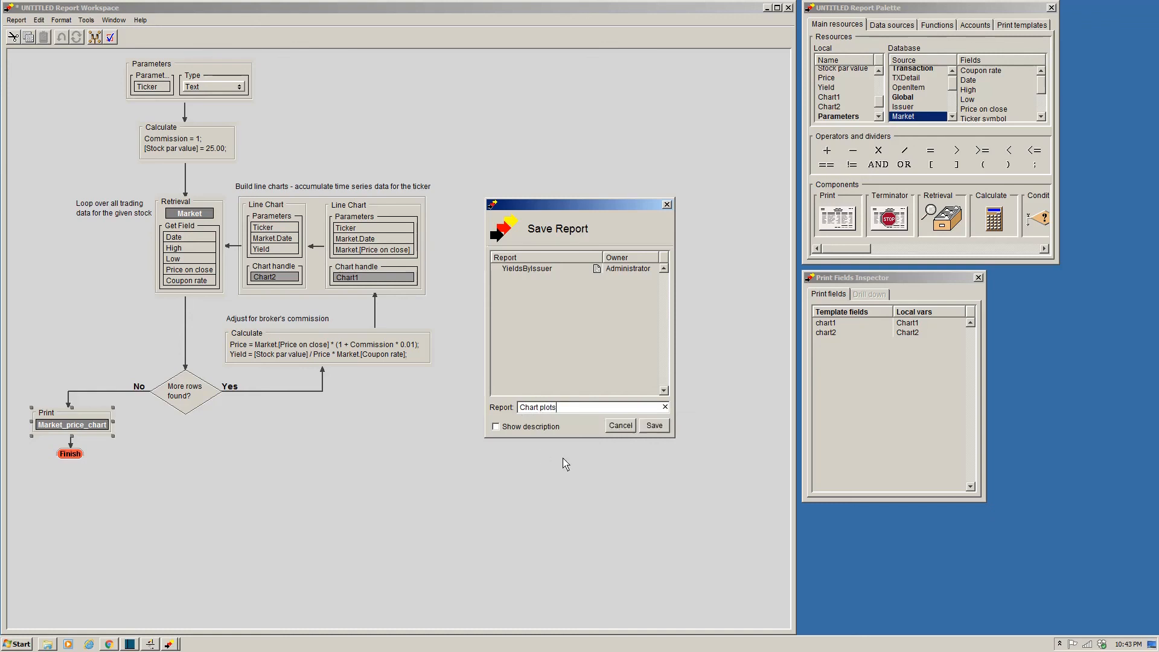
pyautogui.click(654, 425)
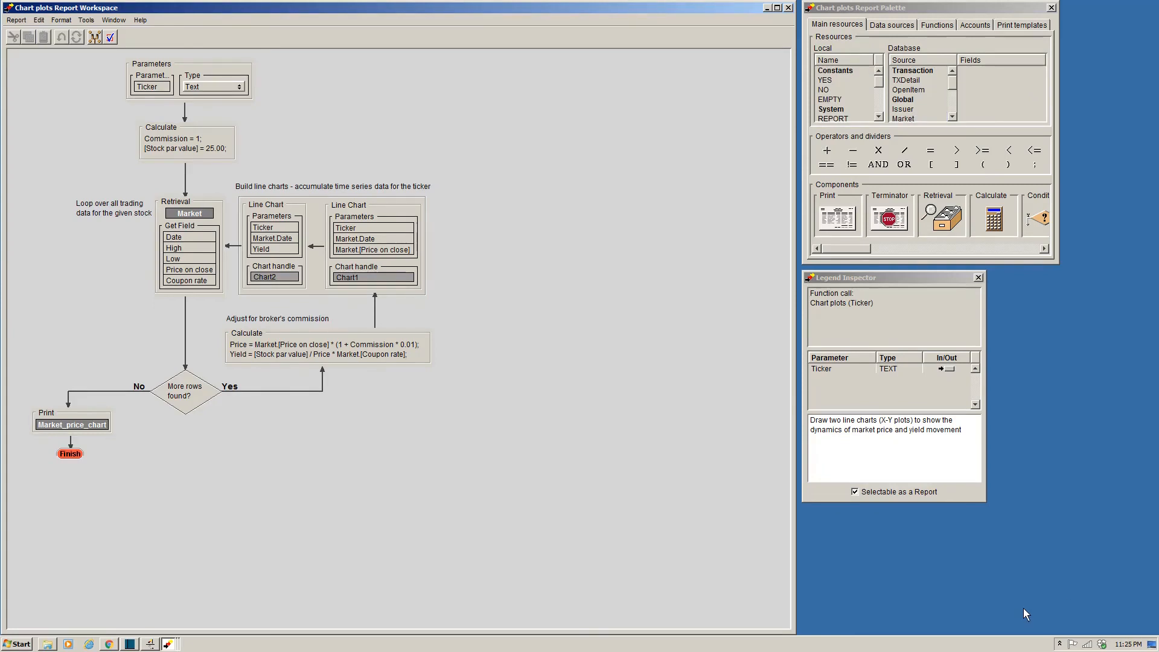
# - In the YieldsByIssuer report, add Chart plots as a drill-down report for the DailyStats Print block's Symbol field
pyautogui.click(167, 644)
pyautogui.click(151, 608)
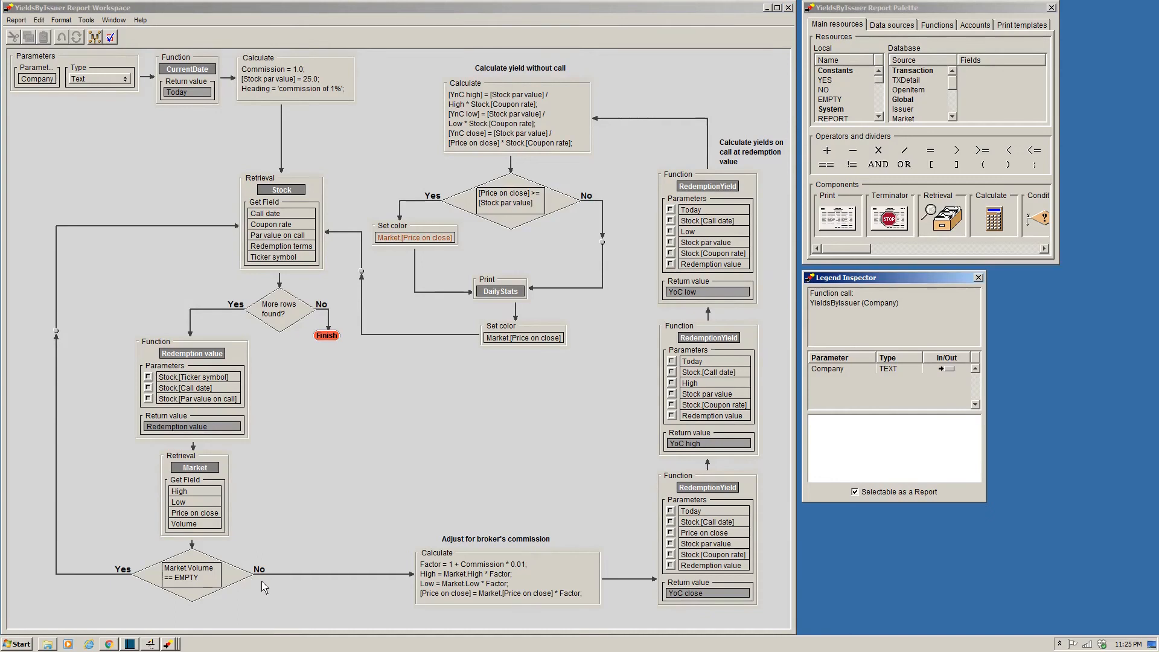
pyautogui.click(483, 298)
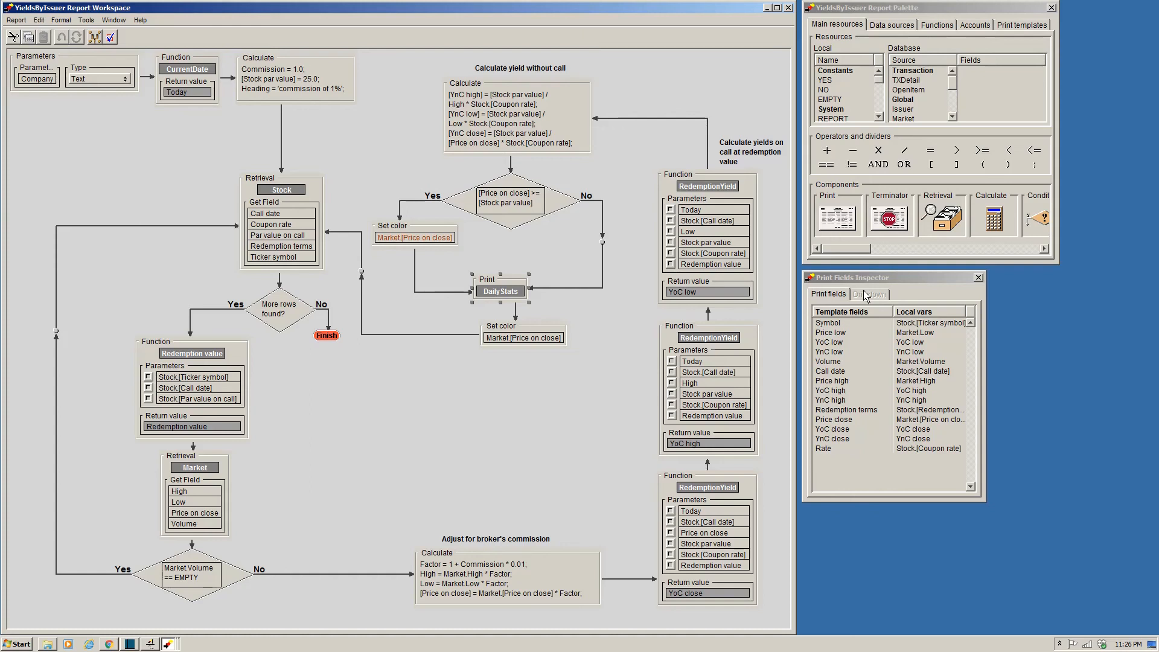
pyautogui.click(825, 322)
pyautogui.doubleClick(828, 325)
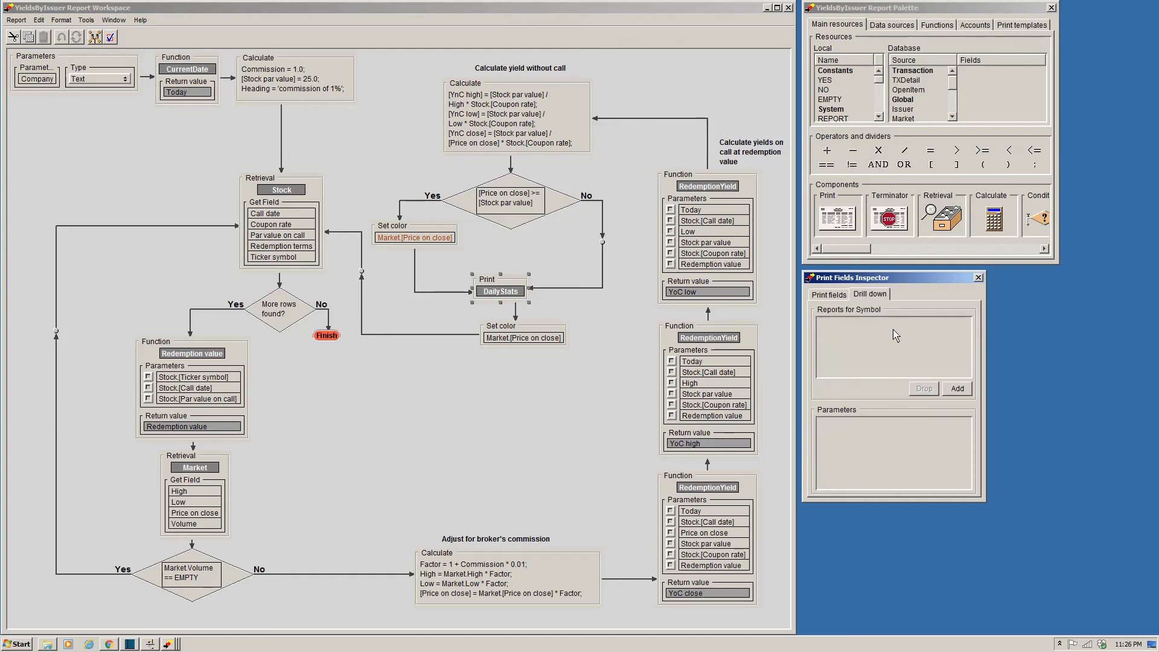
pyautogui.click(956, 390)
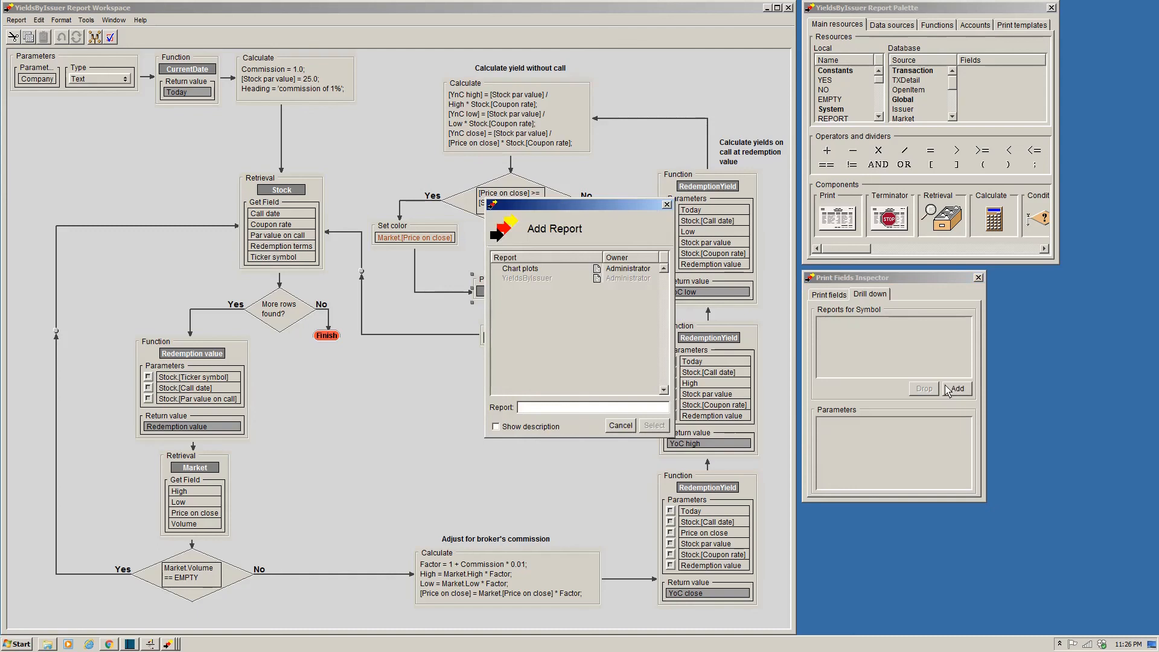
pyautogui.doubleClick(520, 268)
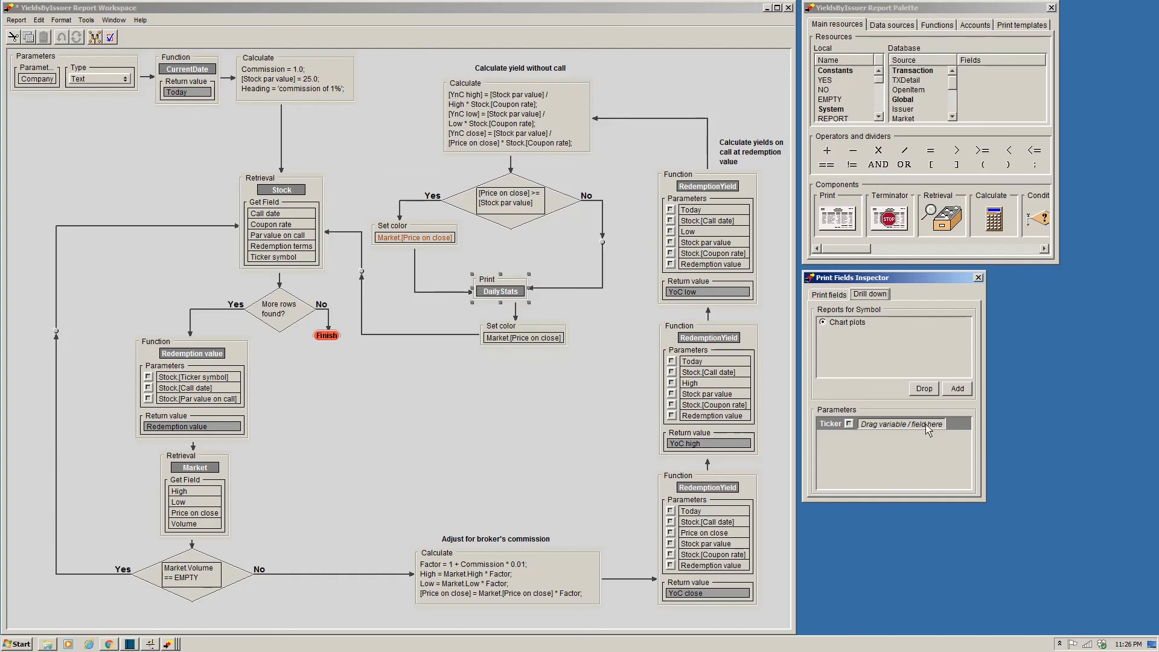
# - Set the drill-down's Ticker parameter to the Stock source's Ticker symbol field, and return to the list of print fields
pyautogui.click(880, 82)
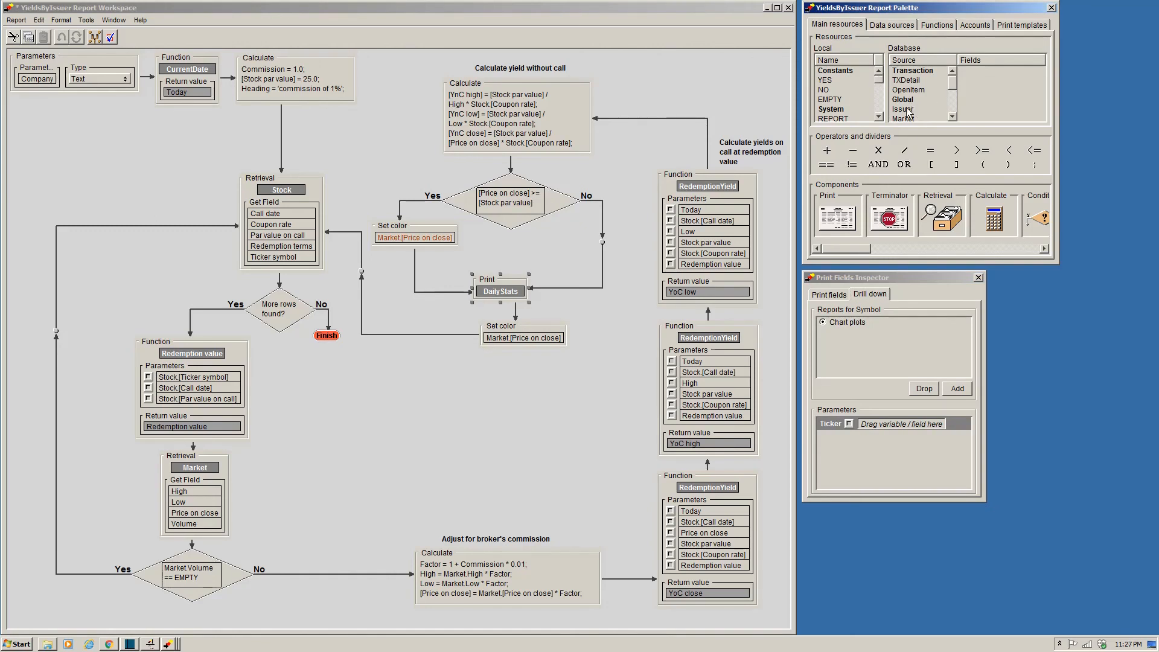
pyautogui.scroll(-3, 905, 115)
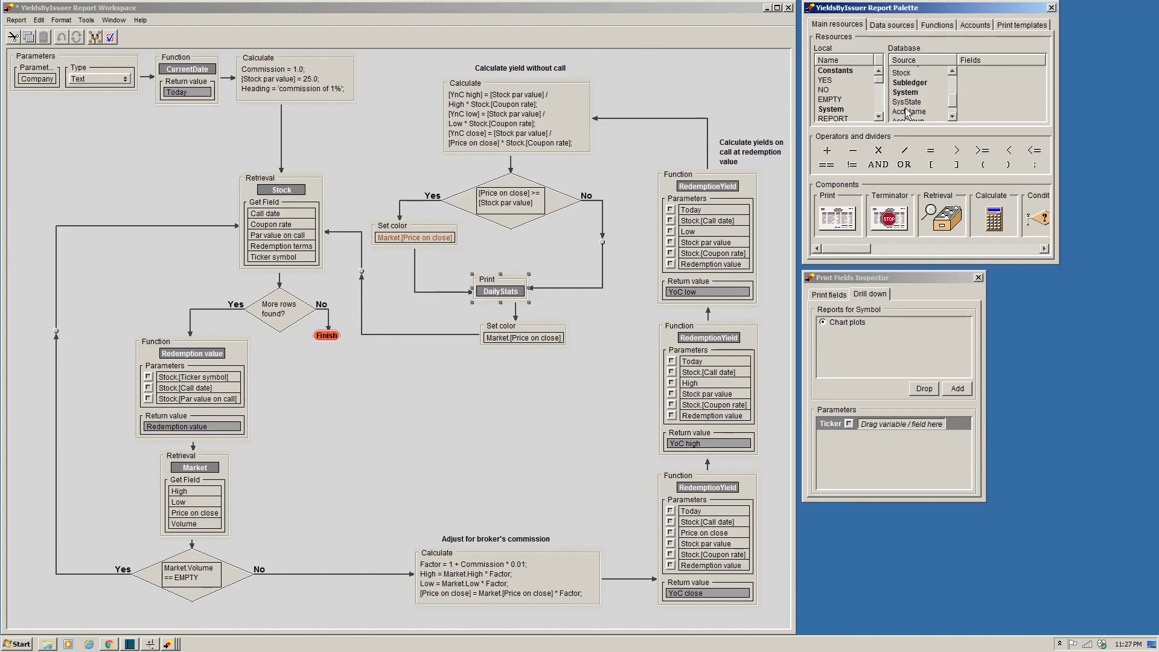
pyautogui.click(908, 74)
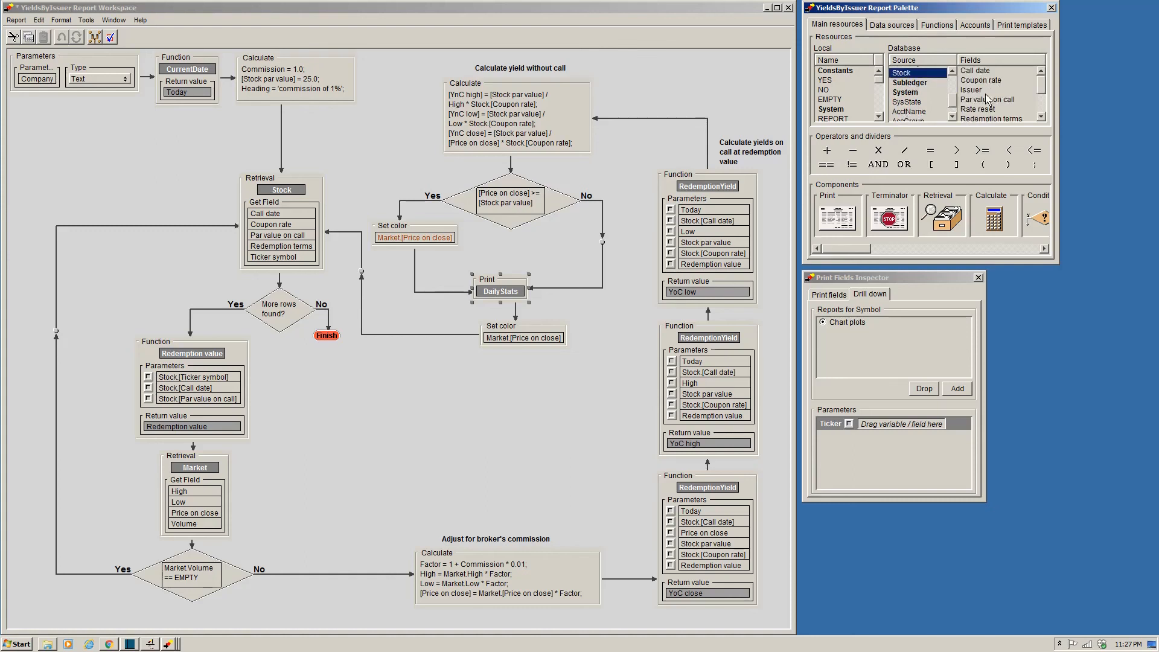
pyautogui.scroll(-3, 1037, 93)
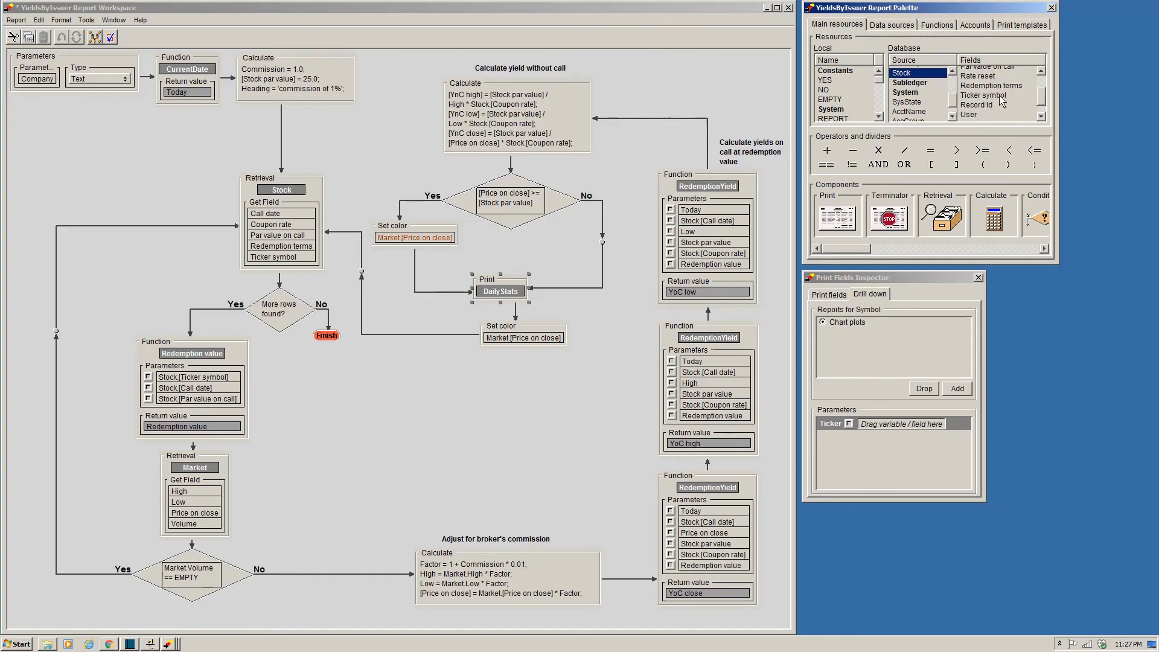
pyautogui.moveTo(1001, 97); pyautogui.dragTo(881, 424)
pyautogui.click(815, 296)
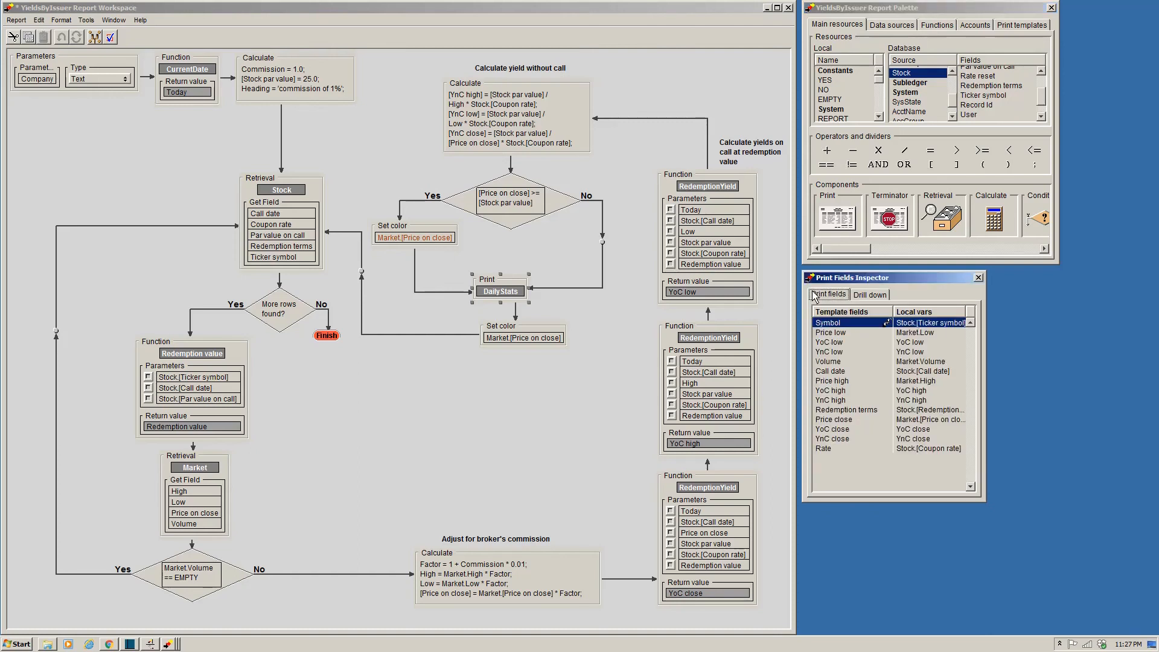
# - Test the YieldsByIssuer report for Brookfield Asset Management without tracing and view the report preview
pyautogui.click(888, 332)
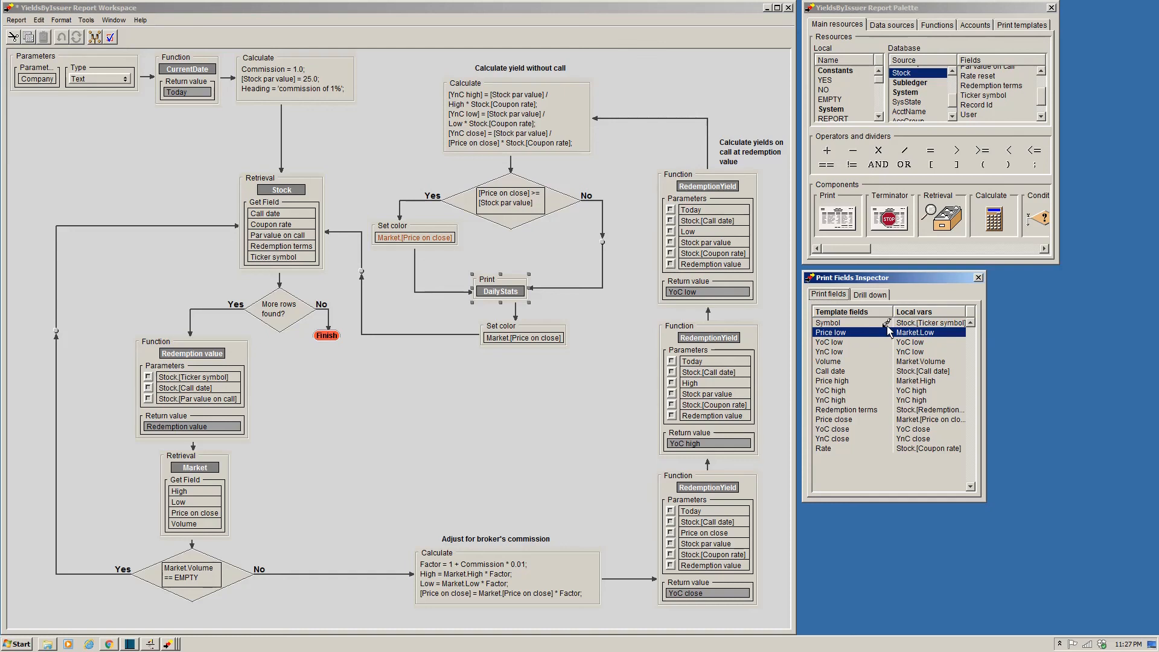
pyautogui.click(94, 38)
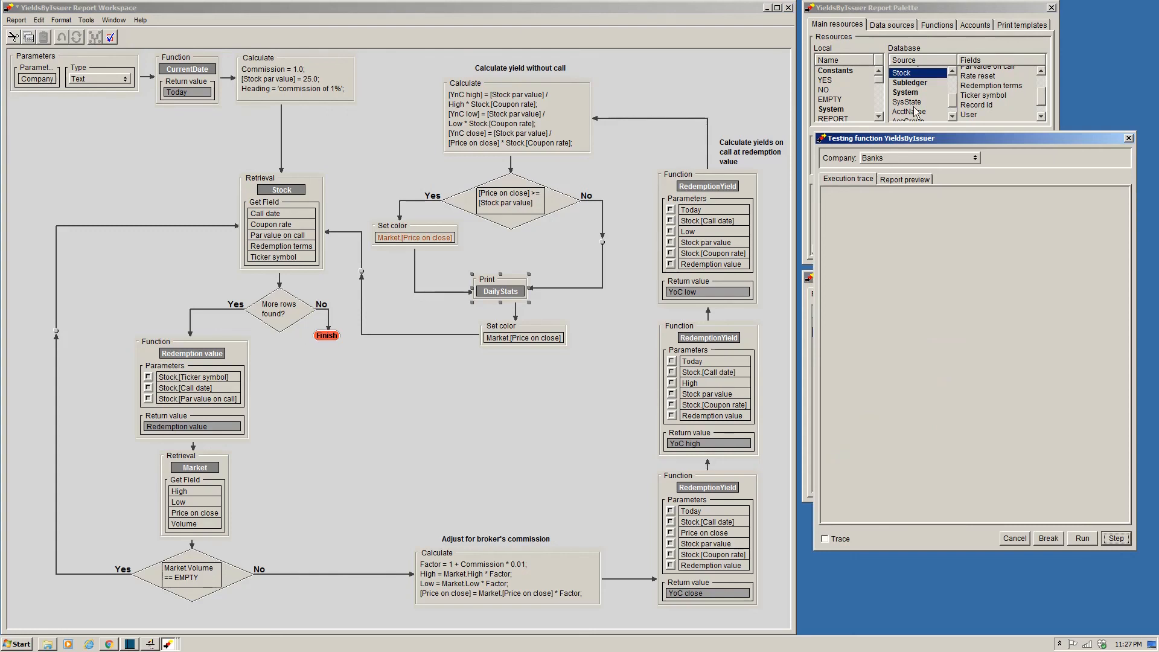
pyautogui.click(897, 159)
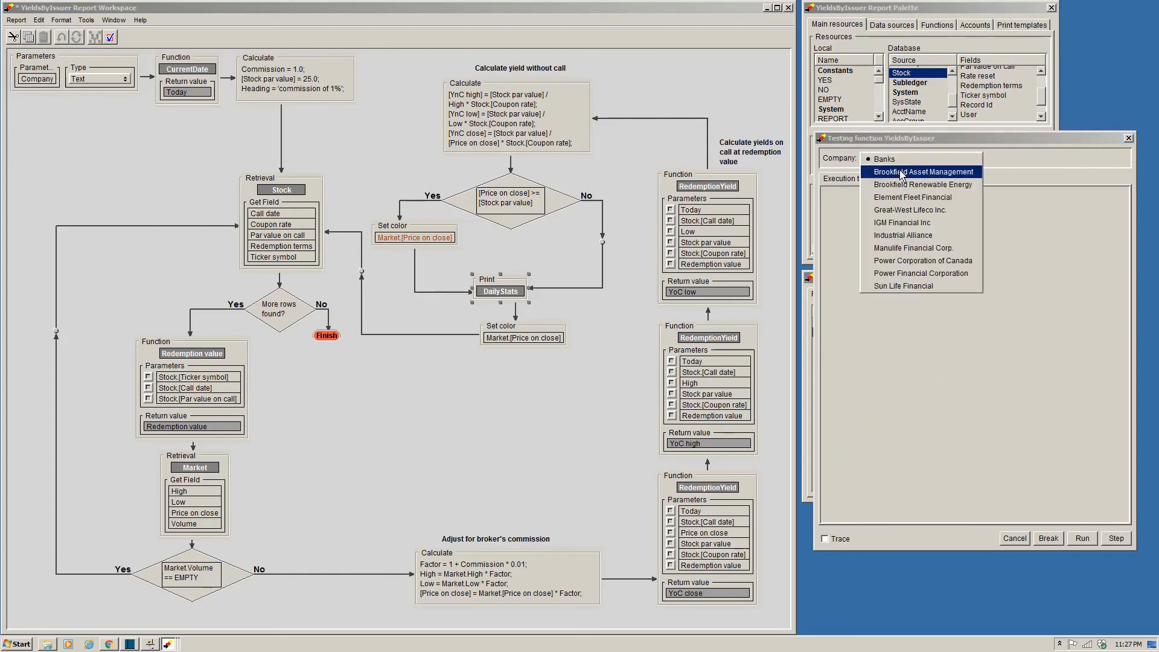
pyautogui.click(901, 174)
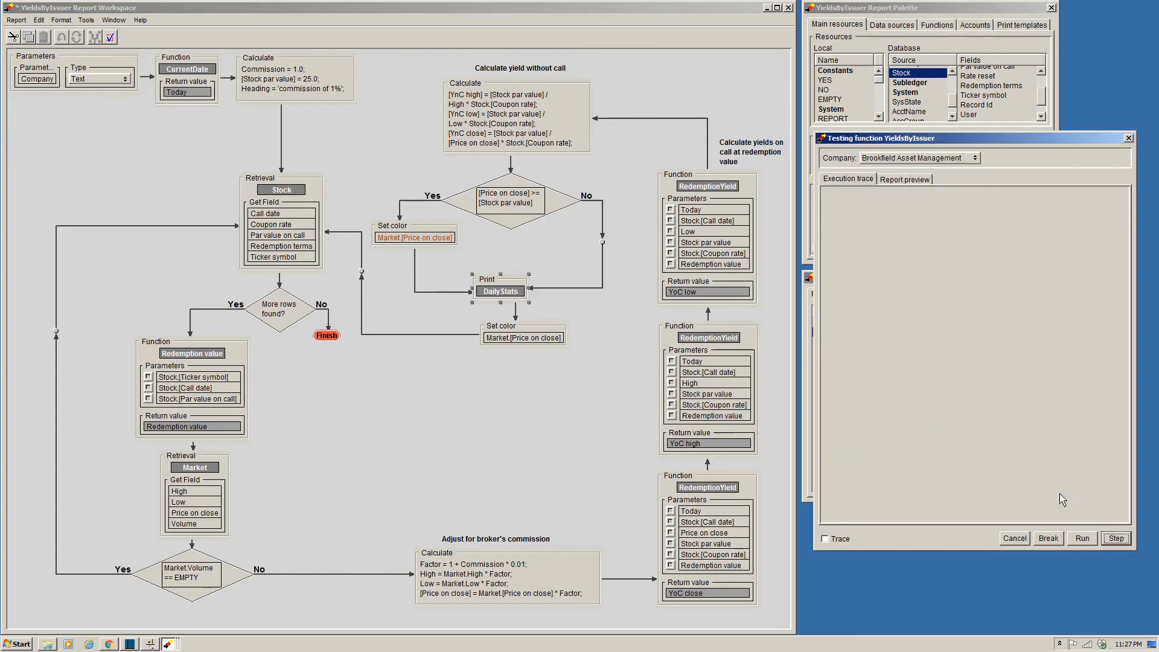
pyautogui.click(1082, 539)
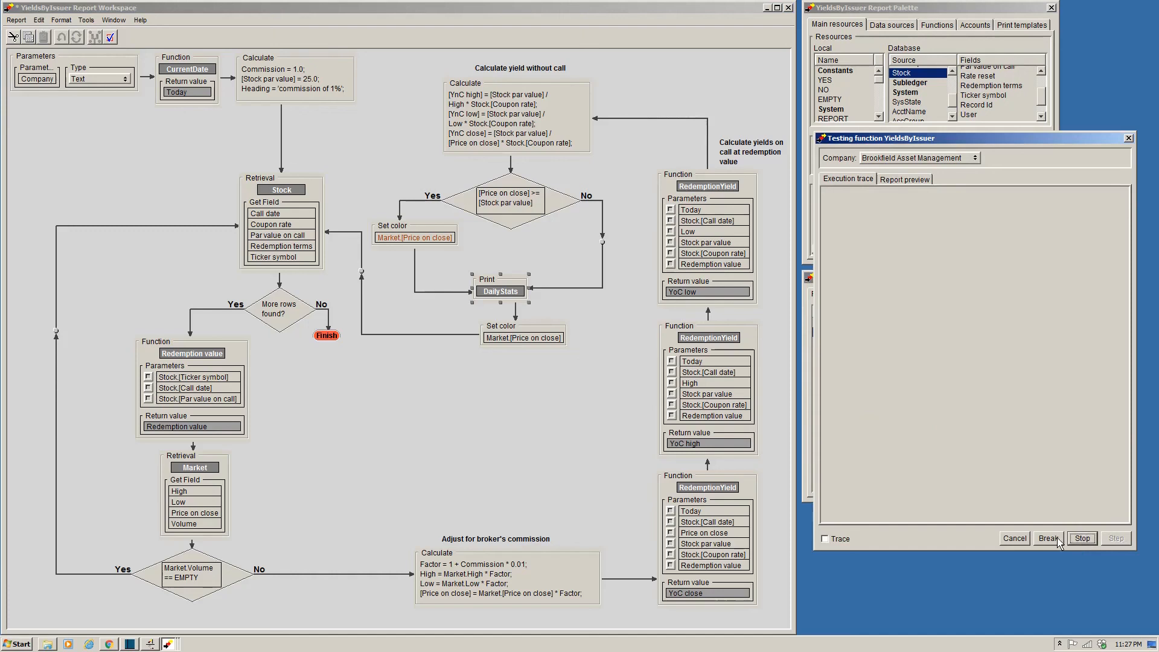
pyautogui.click(825, 538)
pyautogui.click(923, 187)
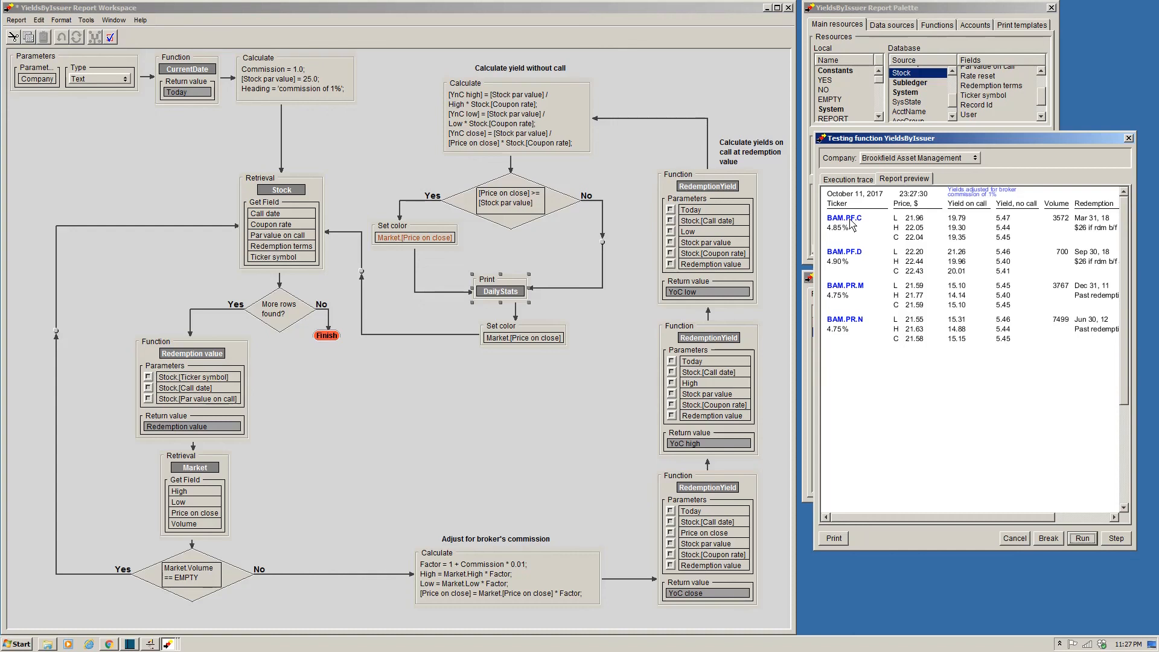
# - Examine the drill-down charts for ticker BAM.PF.C from the preview, and close the charts and the test
pyautogui.click(850, 218)
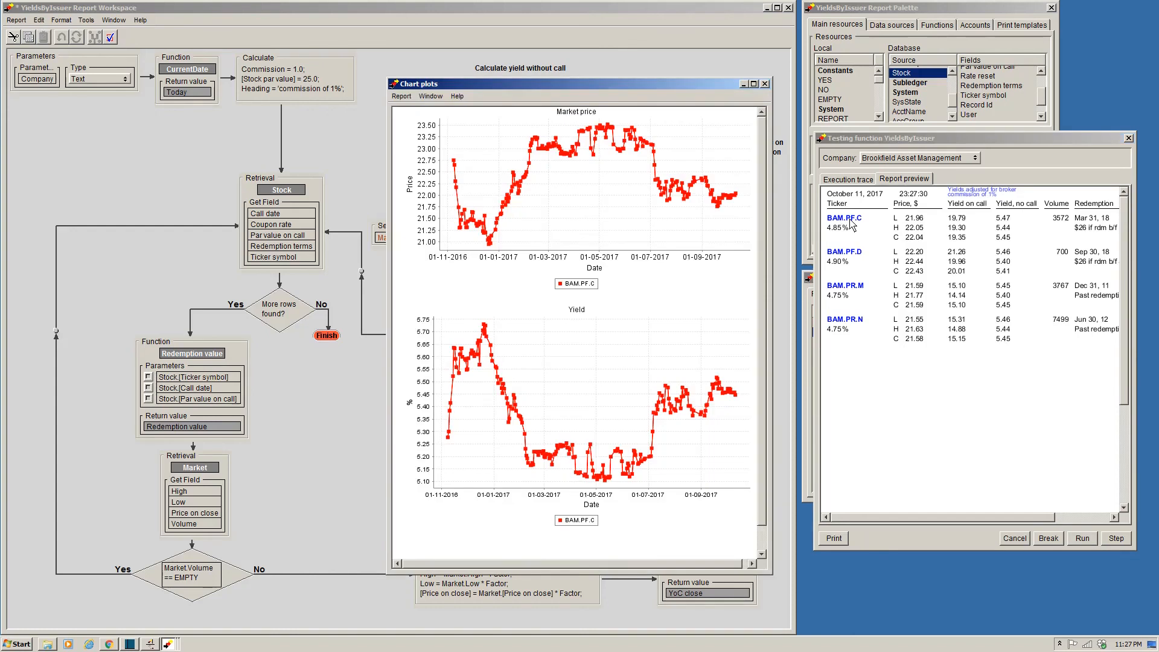
pyautogui.click(764, 84)
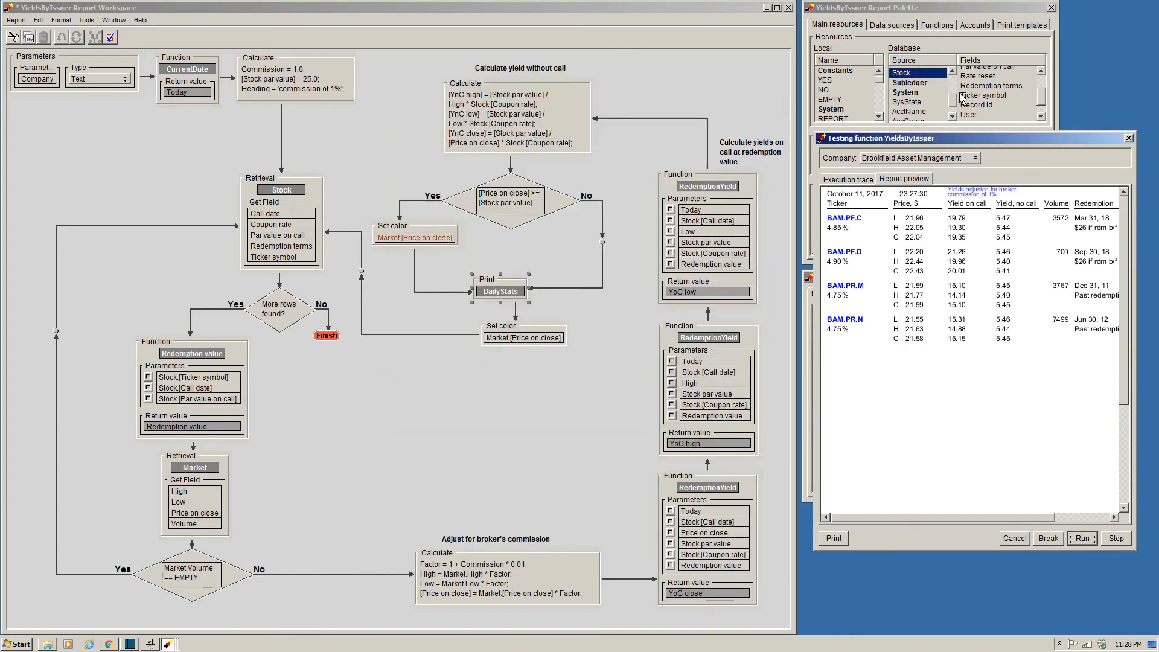
pyautogui.click(1128, 138)
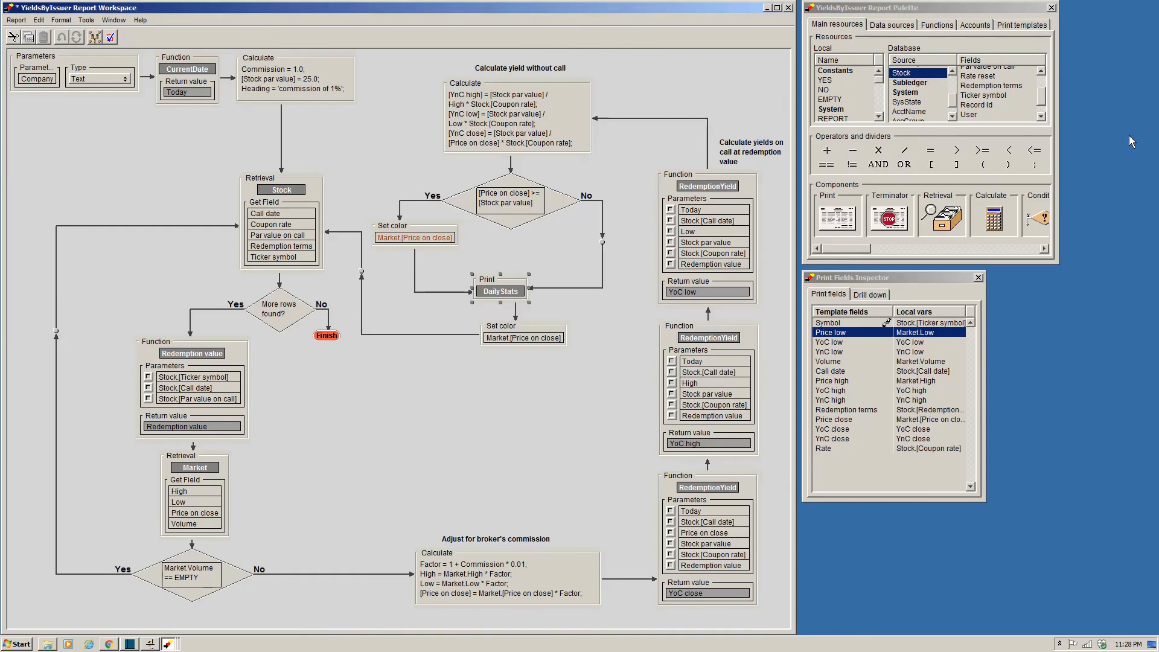
# - Save the YieldsByIssuer report and put away both report workspaces
pyautogui.click(16, 20)
pyautogui.click(24, 74)
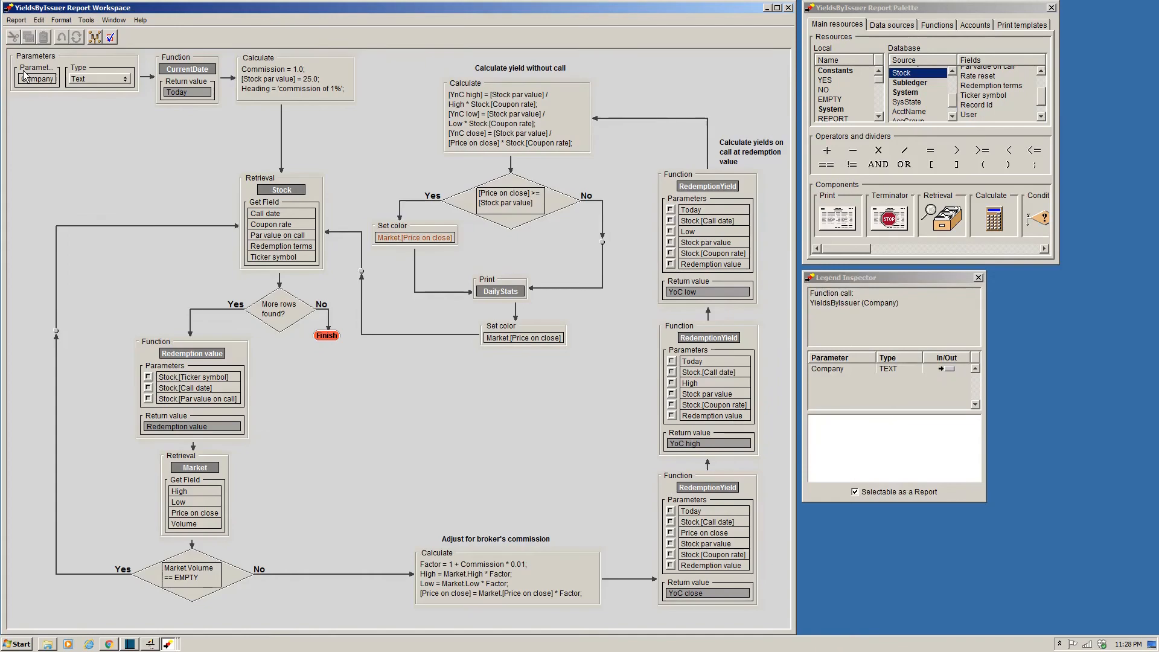
pyautogui.click(769, 9)
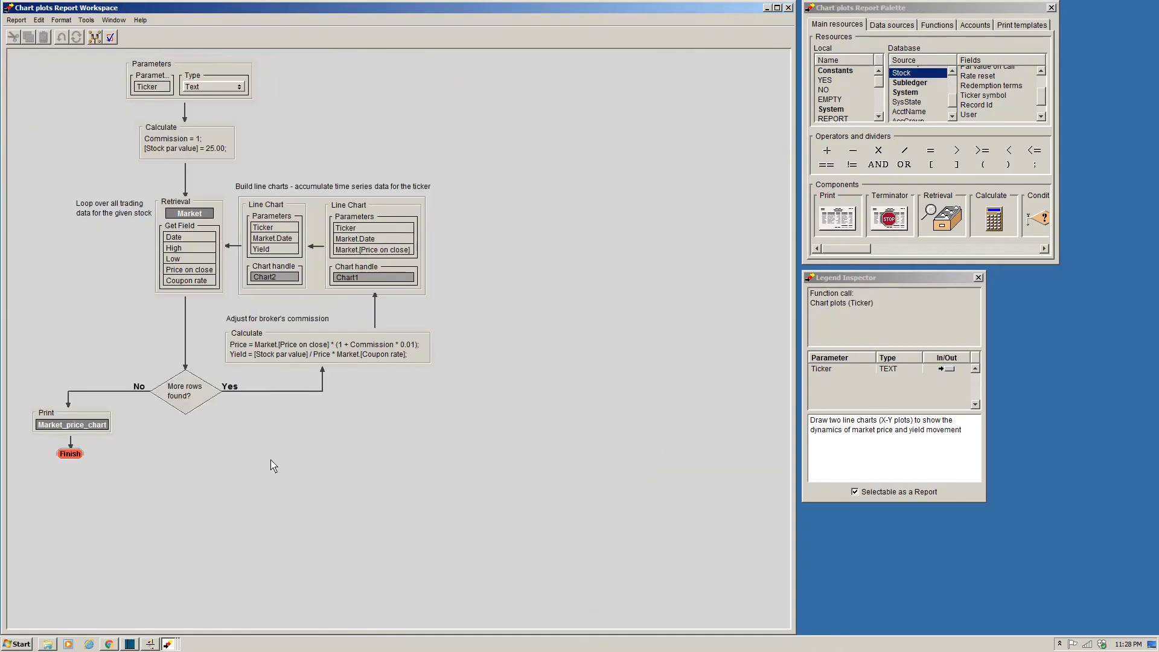
pyautogui.click(788, 8)
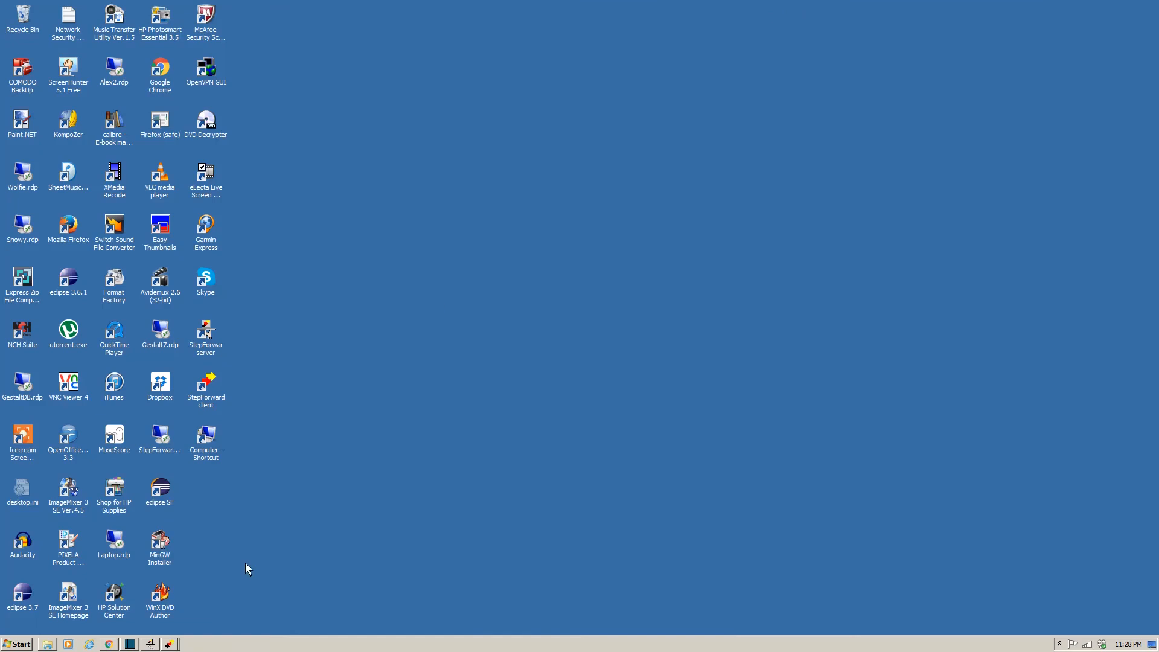
# - Start Run Report from the Application Launchpad and select the YieldsByIssuer report to run
pyautogui.click(169, 644)
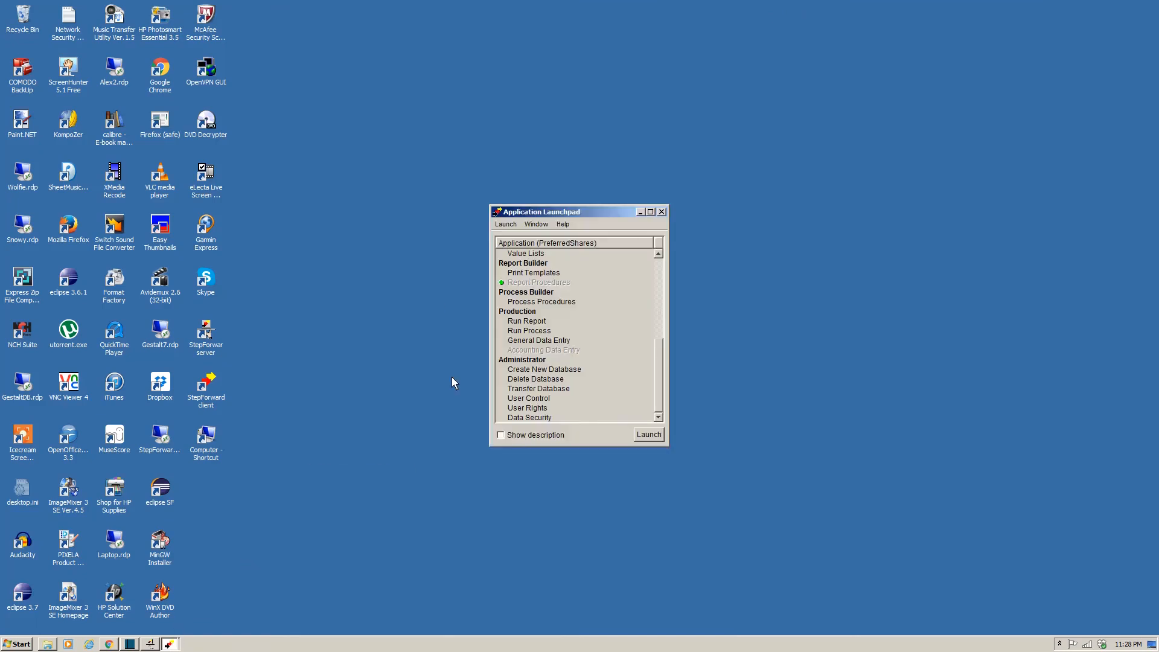
pyautogui.doubleClick(527, 322)
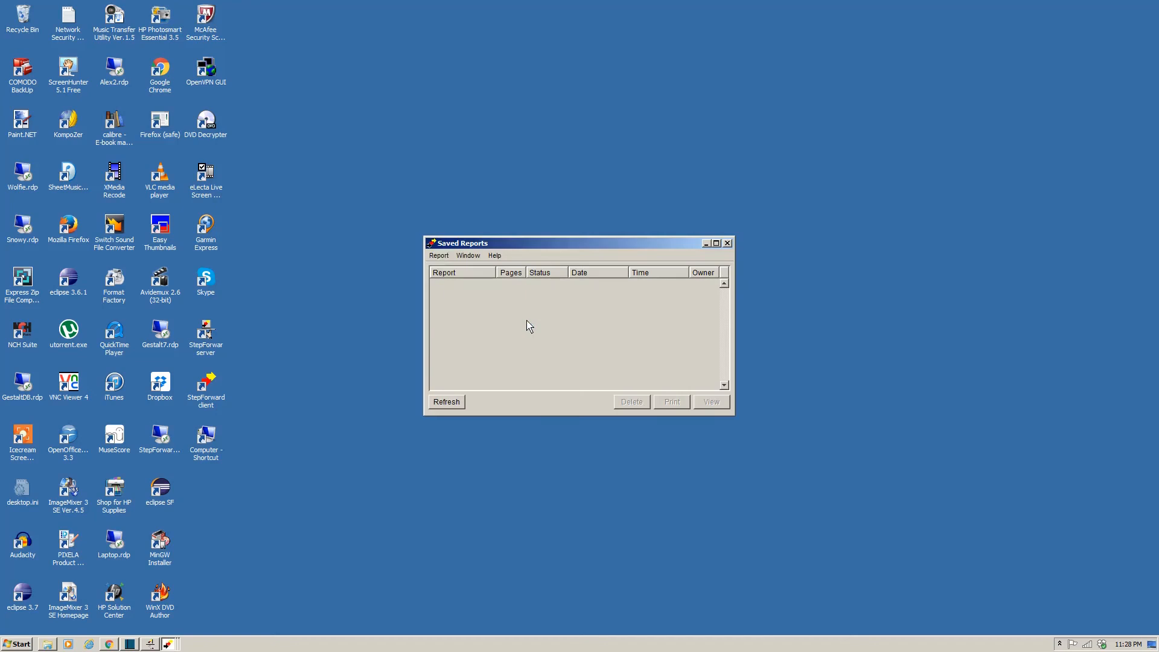
pyautogui.click(439, 256)
pyautogui.click(445, 269)
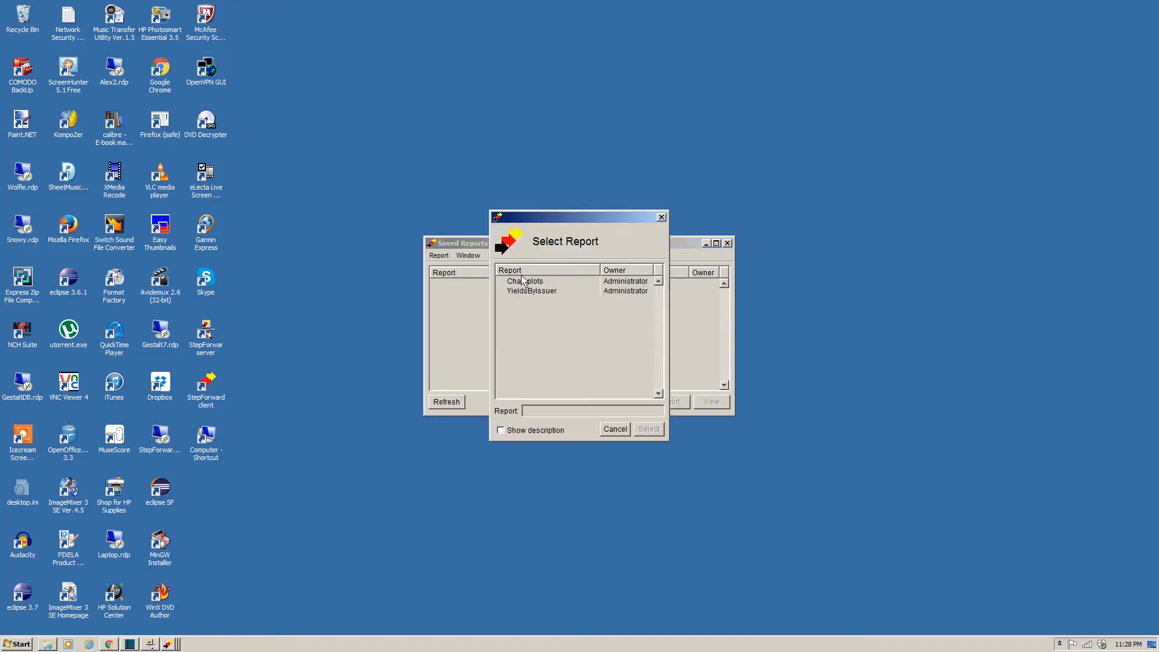
pyautogui.click(535, 291)
pyautogui.doubleClick(535, 292)
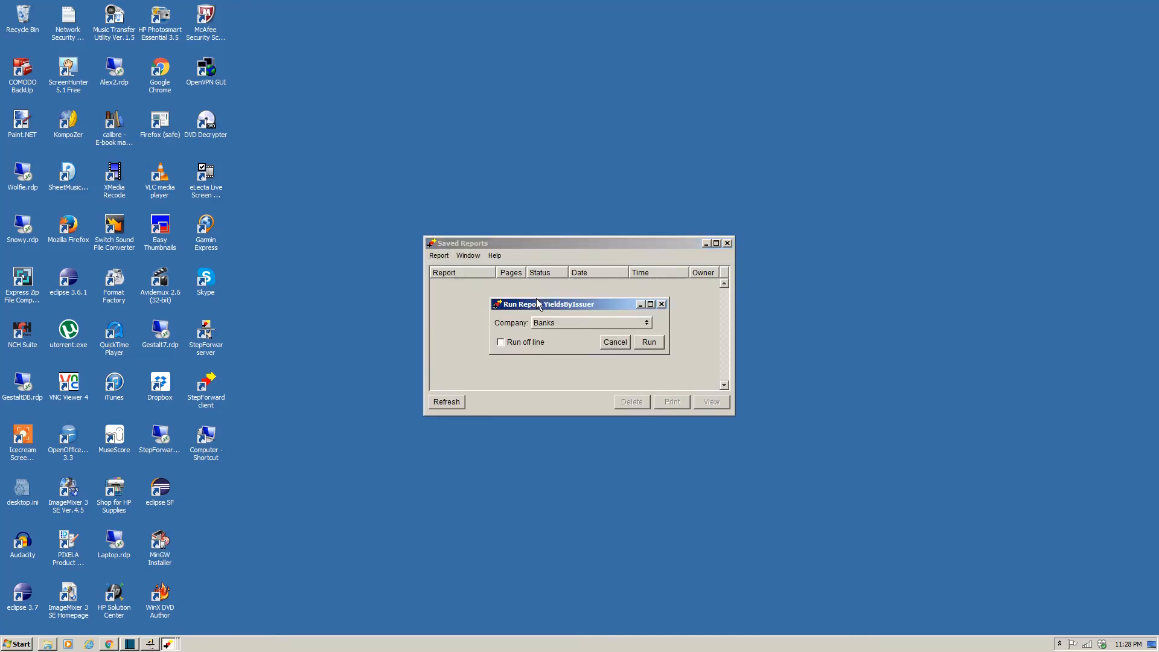
# - Run the YieldsByIssuer report online for the company Brookfield Asset Management
pyautogui.click(578, 326)
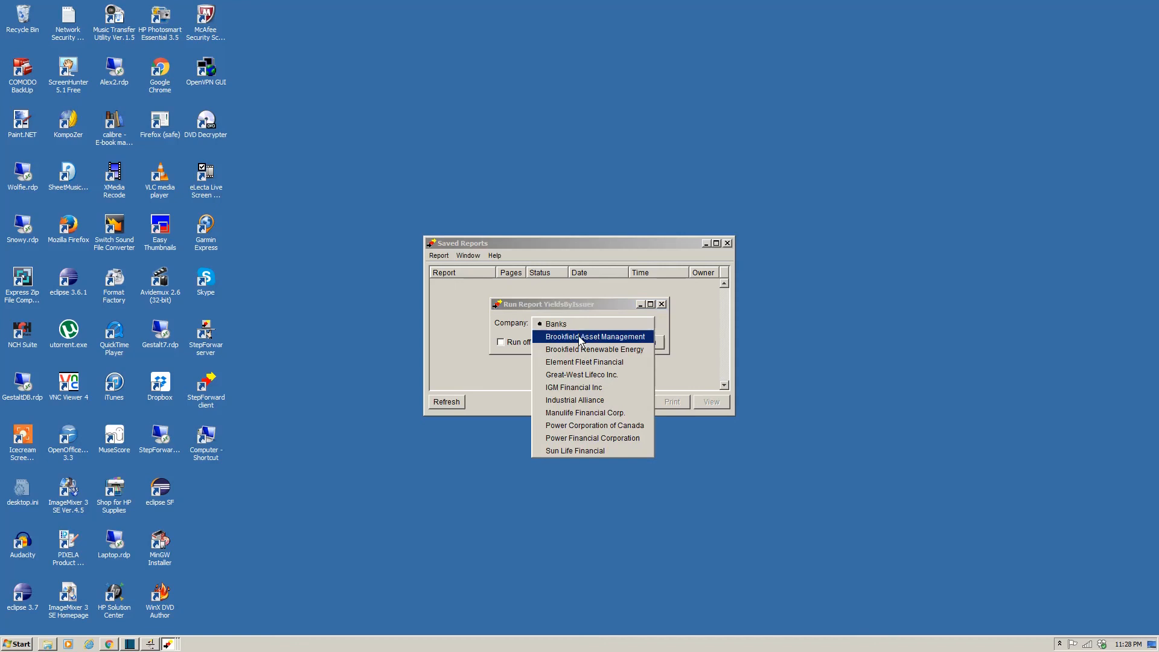
pyautogui.click(579, 336)
pyautogui.click(647, 347)
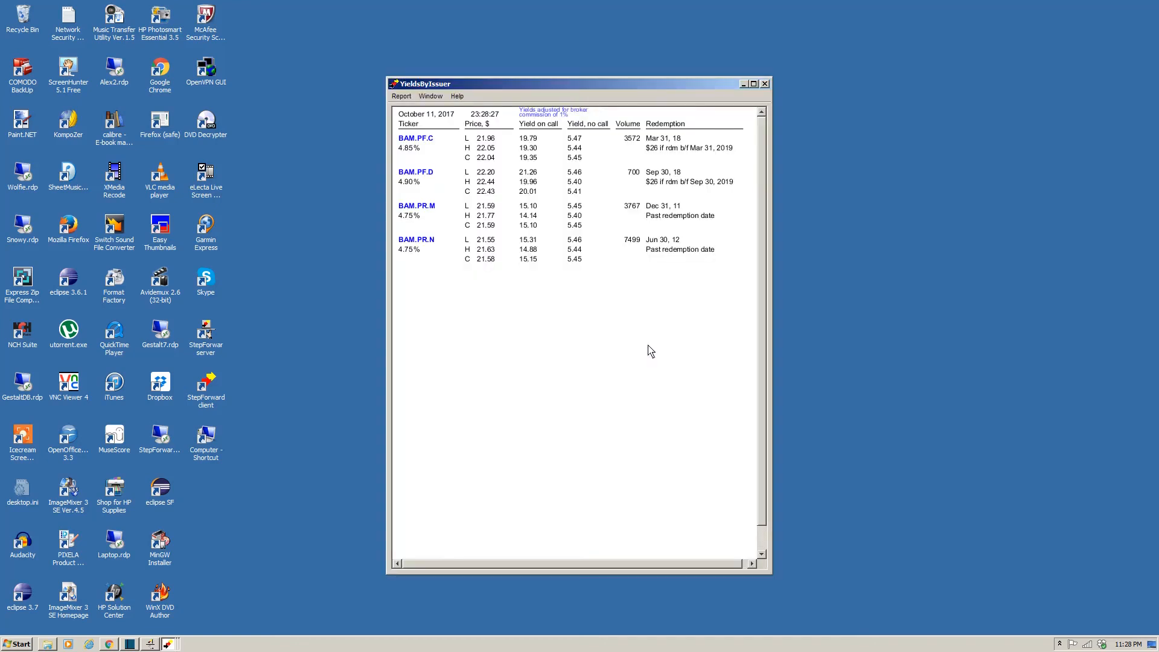
# - Open the Chart plots drill-downs for BAM.PF.C and BAM.PF.D, moving the windows apart so the report and both sets of charts can be compared
pyautogui.moveTo(590, 88); pyautogui.dragTo(306, 51)
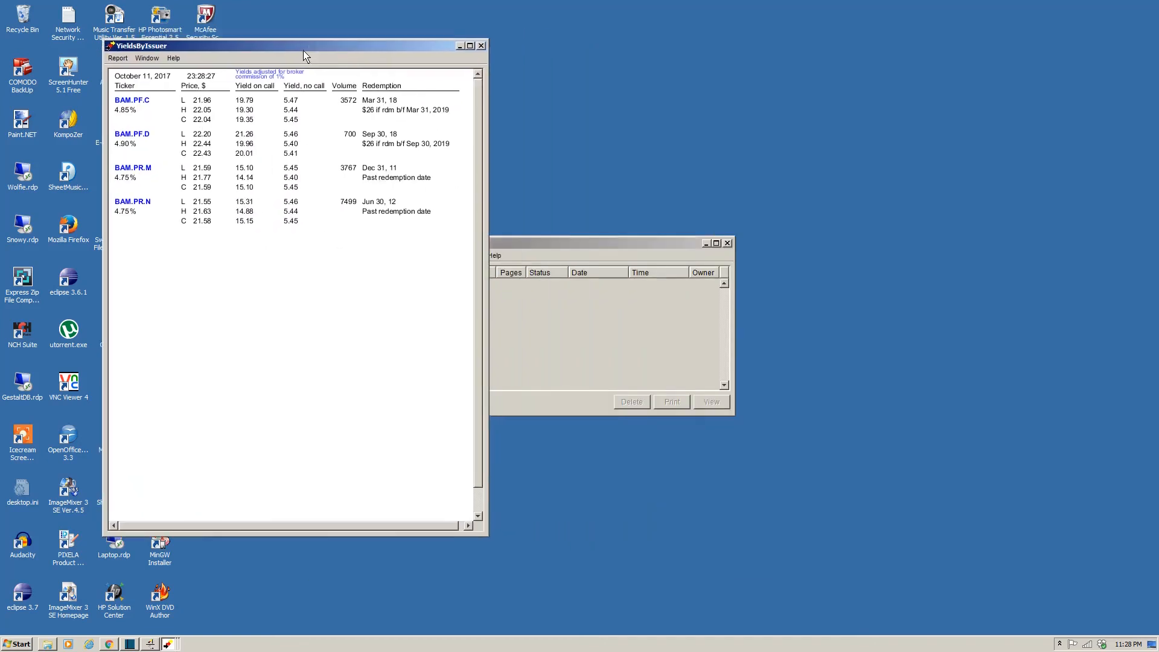
pyautogui.click(144, 101)
pyautogui.moveTo(530, 84); pyautogui.dragTo(812, 156)
pyautogui.click(130, 135)
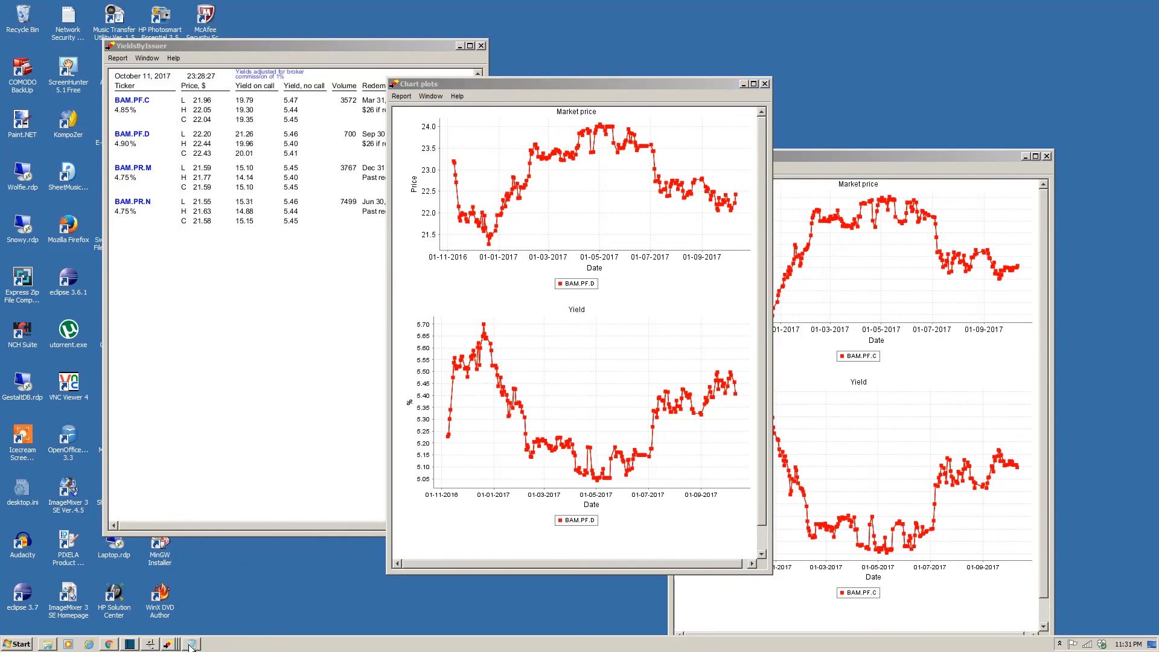
# - Switch to Notepad and display the web addresses in page_address.txt
pyautogui.click(190, 645)
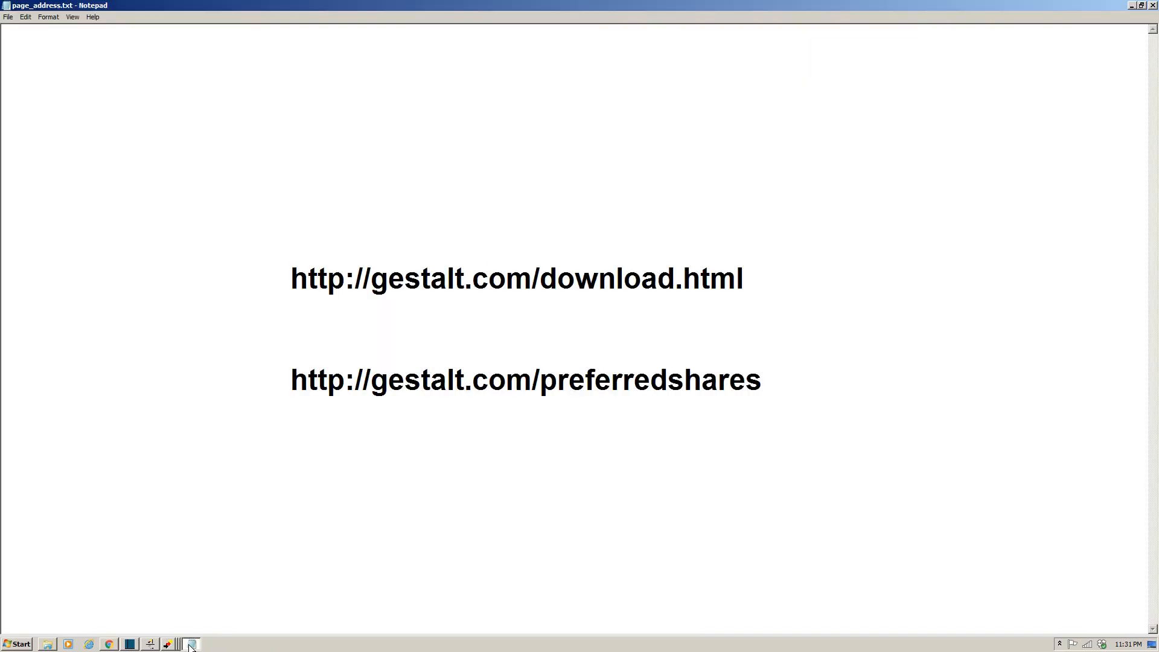